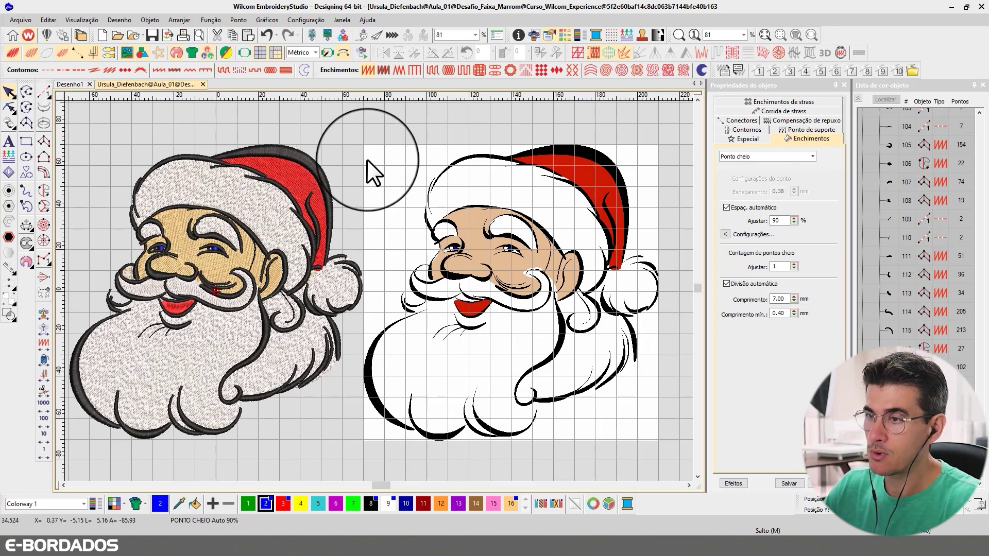
# - Collapse the color-object list and play back the Santa design's full stitching sequence, adjusting the playback speed
pyautogui.click(859, 98)
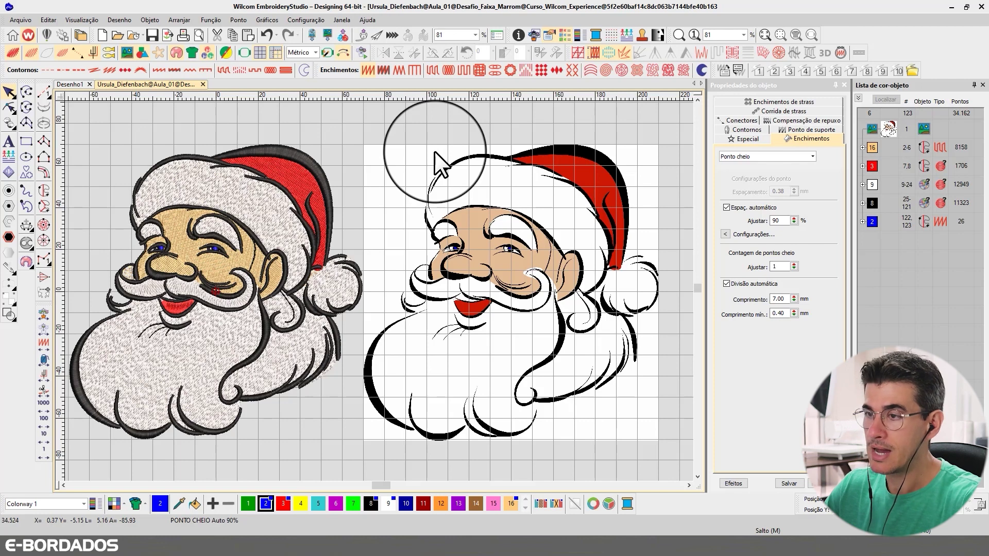
pyautogui.click(347, 122)
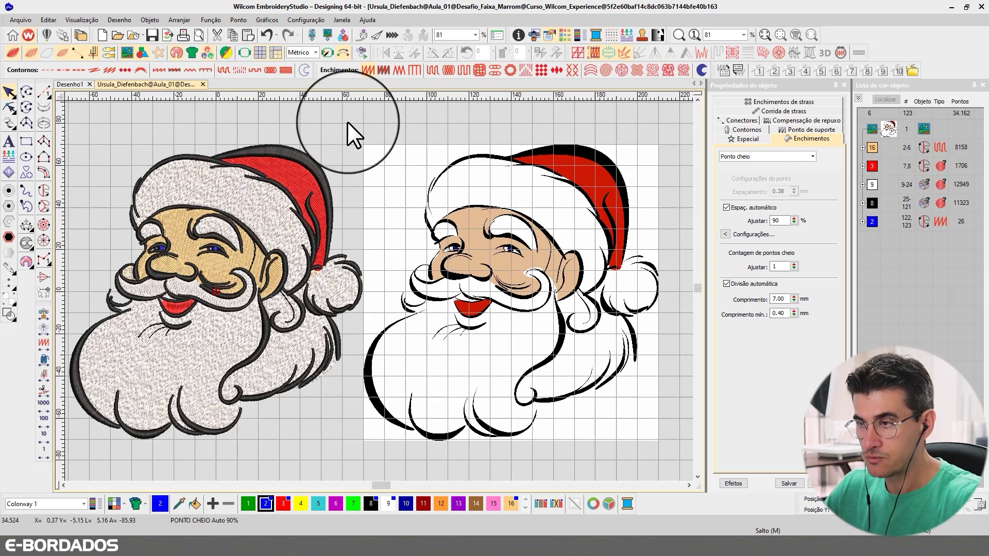
pyautogui.hotkey('shift', 'r')
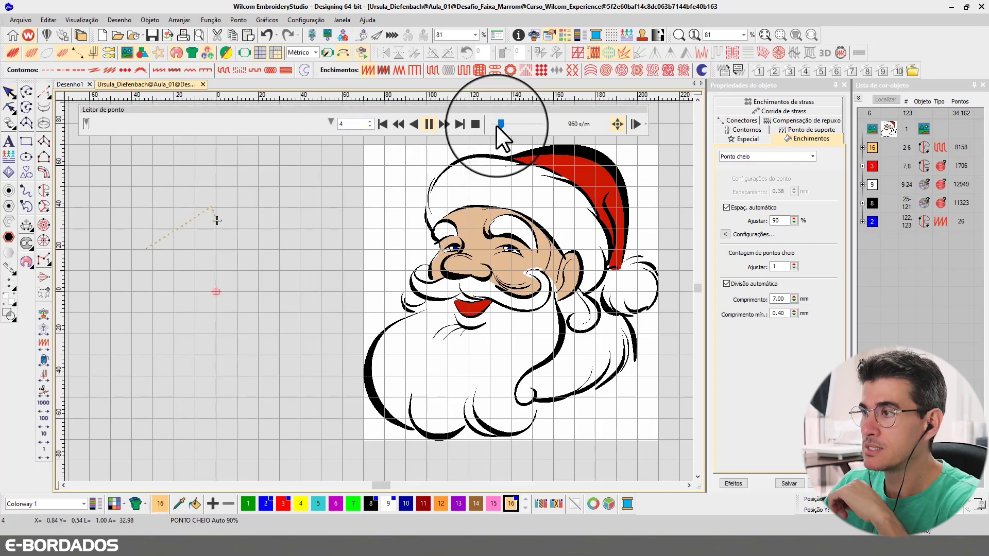
pyautogui.moveTo(499, 125); pyautogui.dragTo(525, 128)
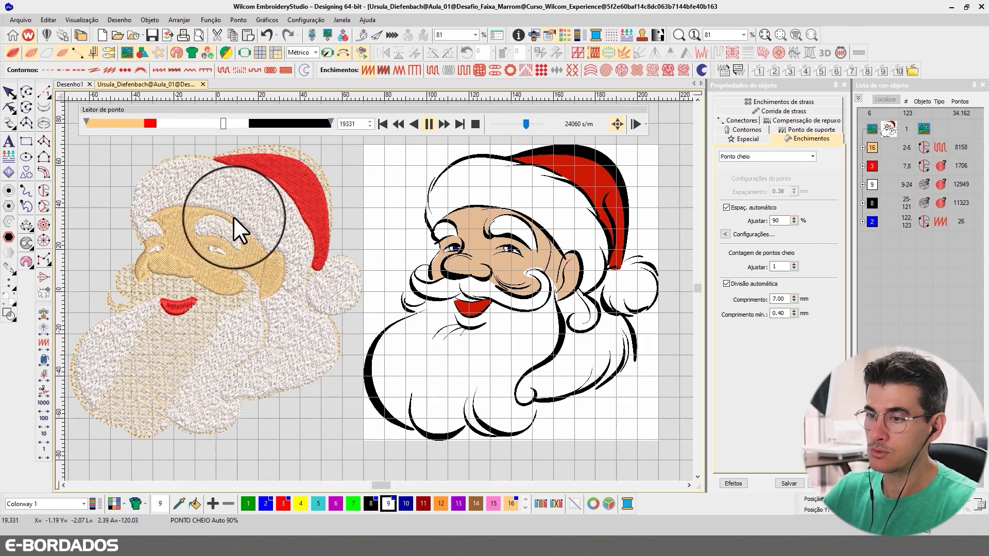
pyautogui.moveTo(527, 124); pyautogui.dragTo(531, 124)
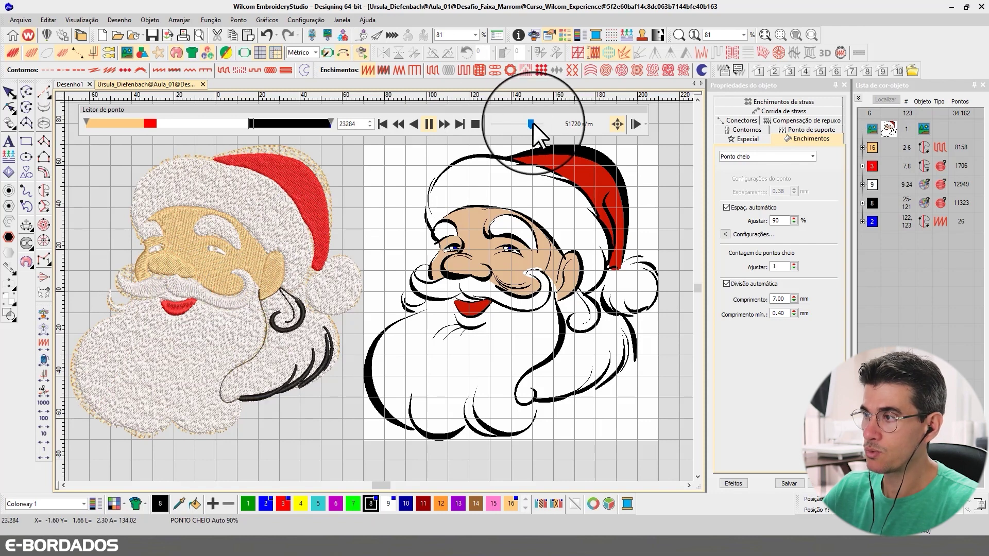
pyautogui.moveTo(533, 124); pyautogui.dragTo(522, 122)
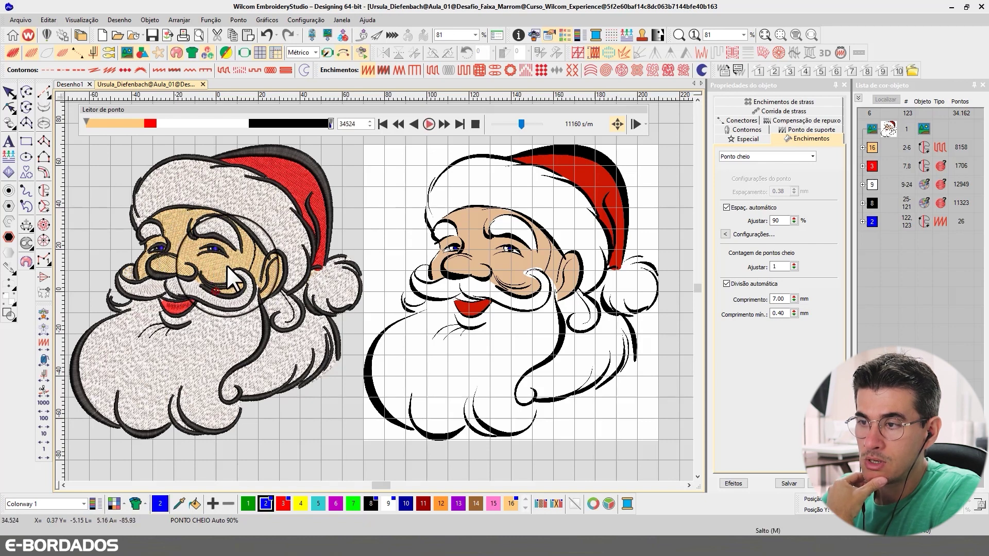
# - Exit the stitch playback, inspect the black outline column below the hat's white trim, and collapse the object list
pyautogui.click(29, 108)
pyautogui.click(229, 211)
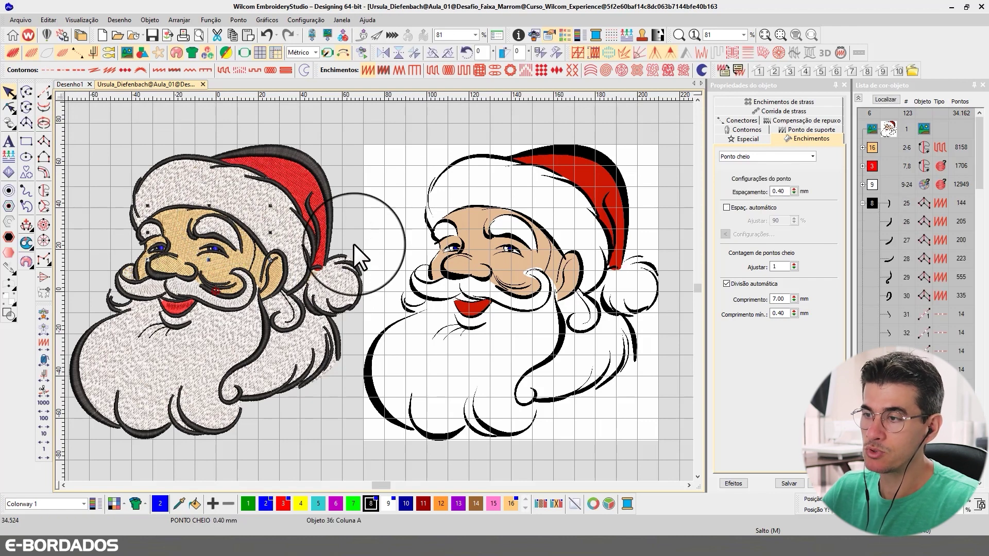
pyautogui.click(357, 231)
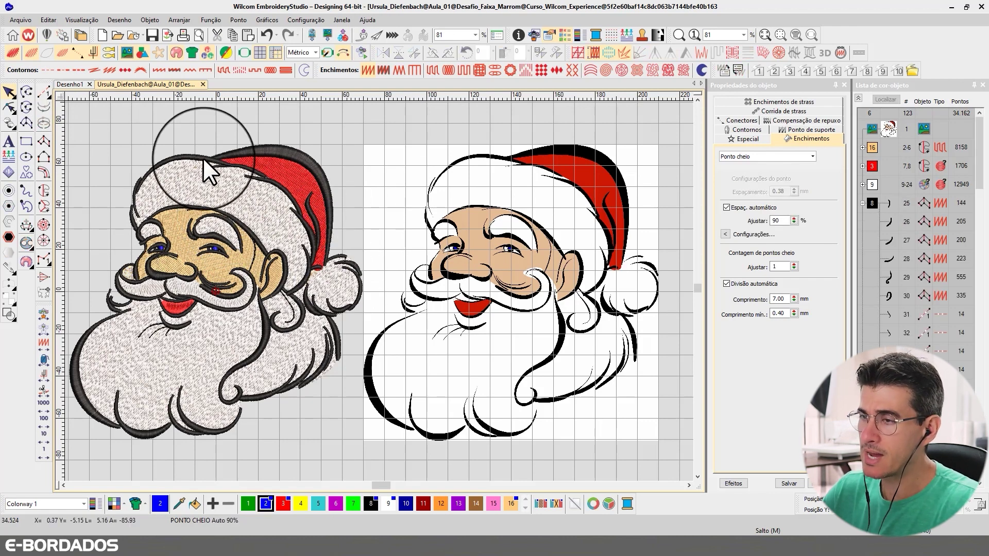
pyautogui.click(858, 98)
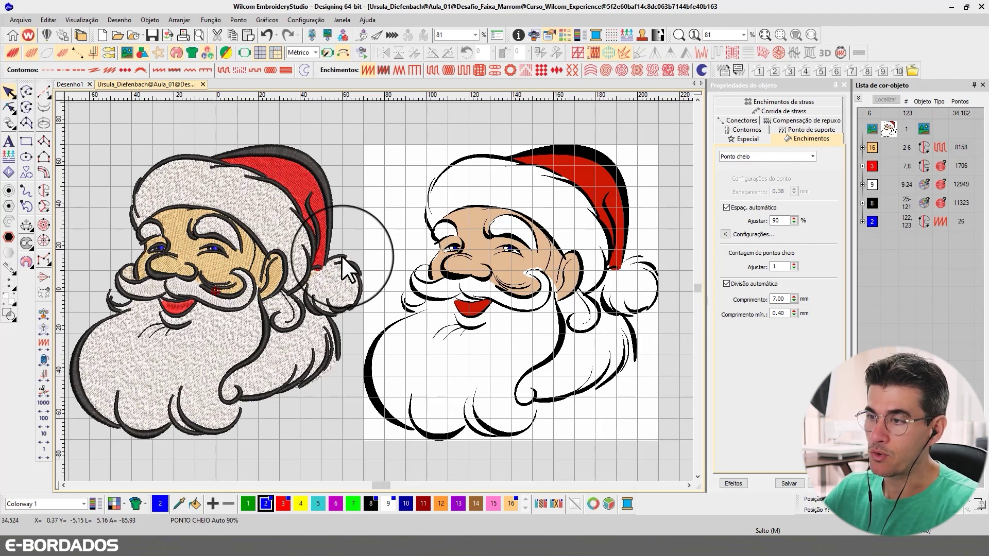
# - Examine the reference artwork where the ear, hat tip and pom-pom meet, for comparison with the embroidery
pyautogui.press('z')
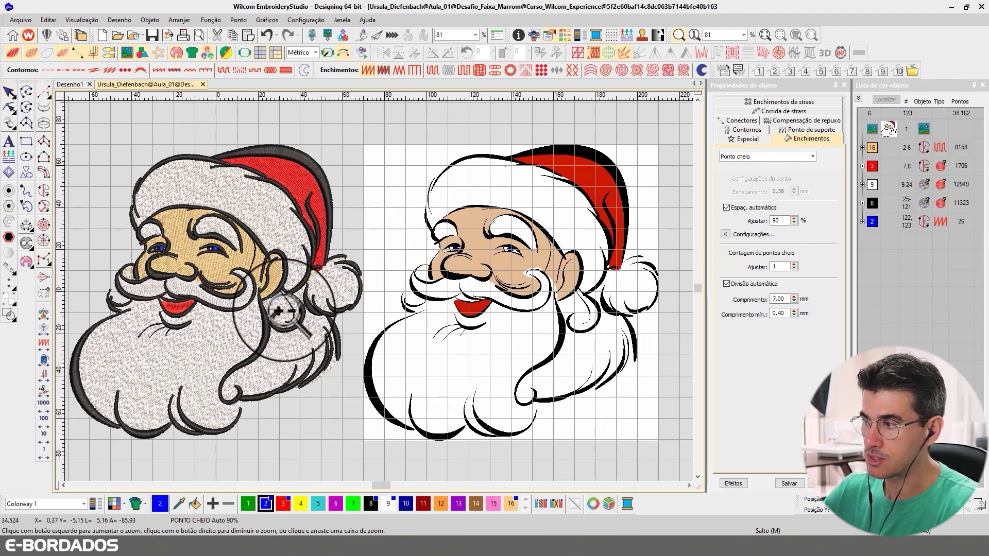
pyautogui.click(279, 311)
pyautogui.scroll(-3, 385, 292)
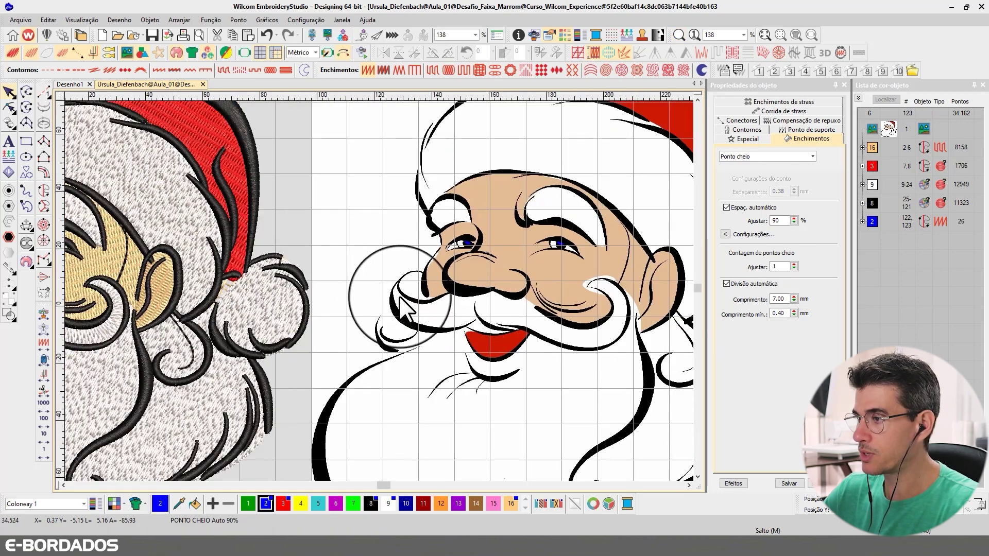
pyautogui.scroll(-2, 399, 295)
pyautogui.press('z')
pyautogui.moveTo(563, 247); pyautogui.dragTo(432, 345)
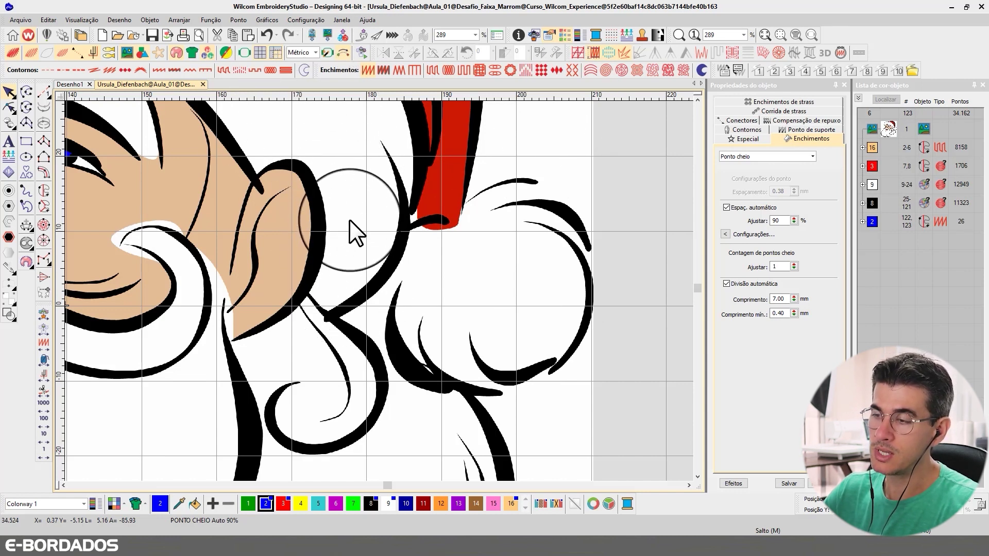
pyautogui.scroll(-3, 379, 291)
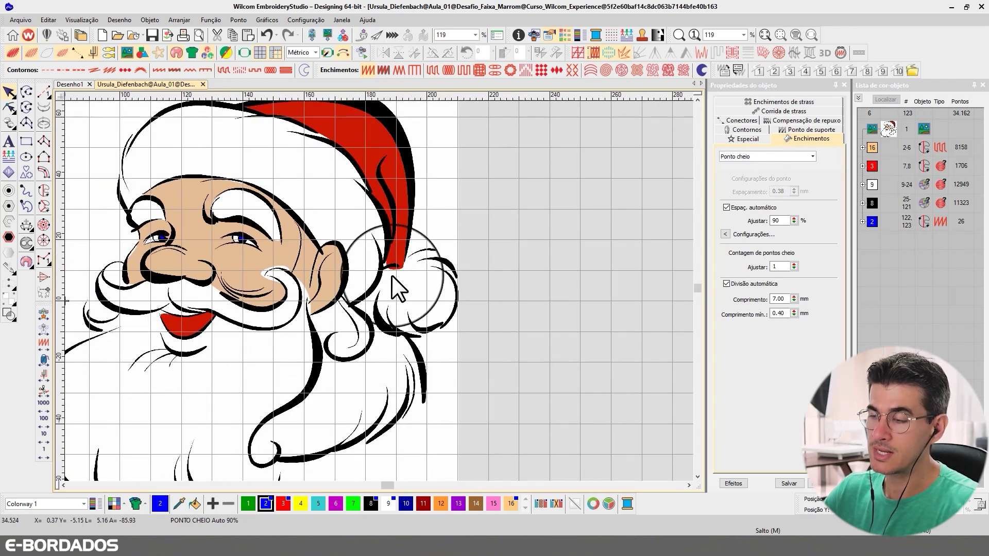
pyautogui.scroll(-2, 379, 291)
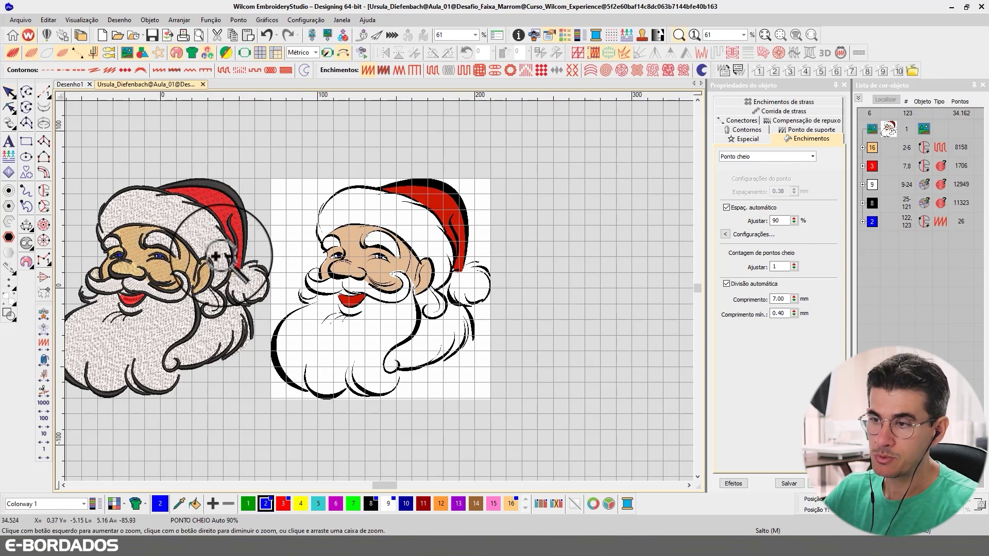
# - Reshape the white pom-pom fill so its upper edge reaches under the black outlines at the red hat tip, closing the gap
pyautogui.moveTo(287, 314); pyautogui.dragTo(194, 239)
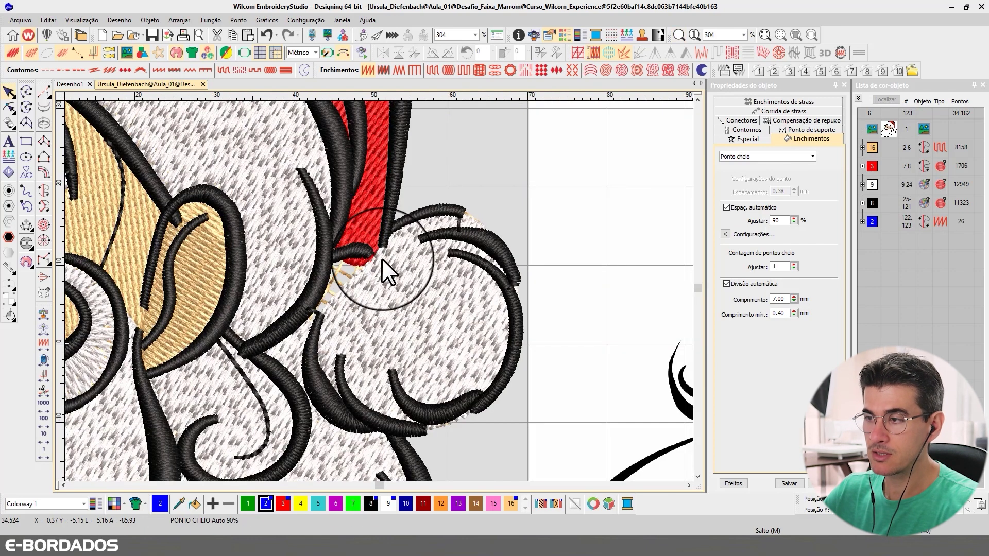
pyautogui.click(351, 299)
pyautogui.click(9, 108)
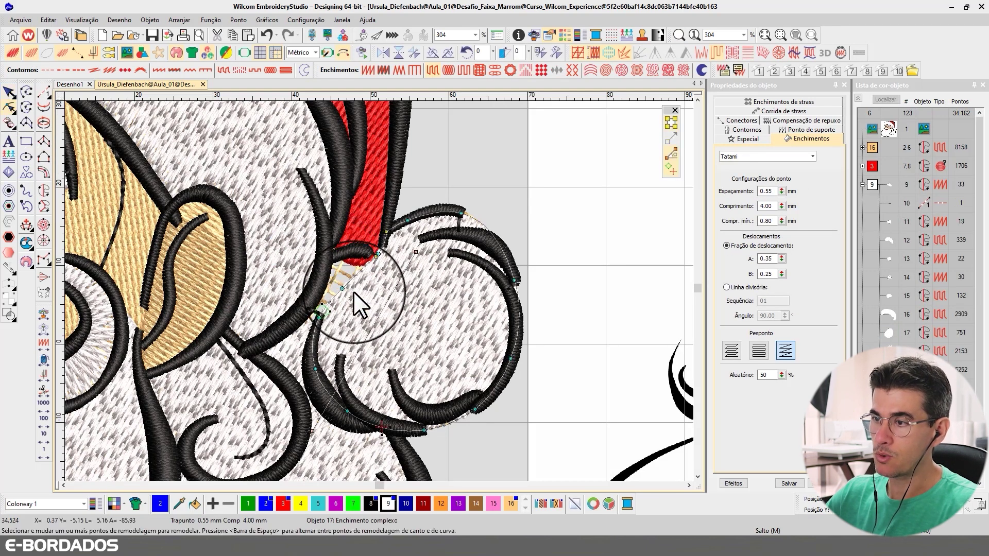
pyautogui.moveTo(377, 255); pyautogui.dragTo(332, 255)
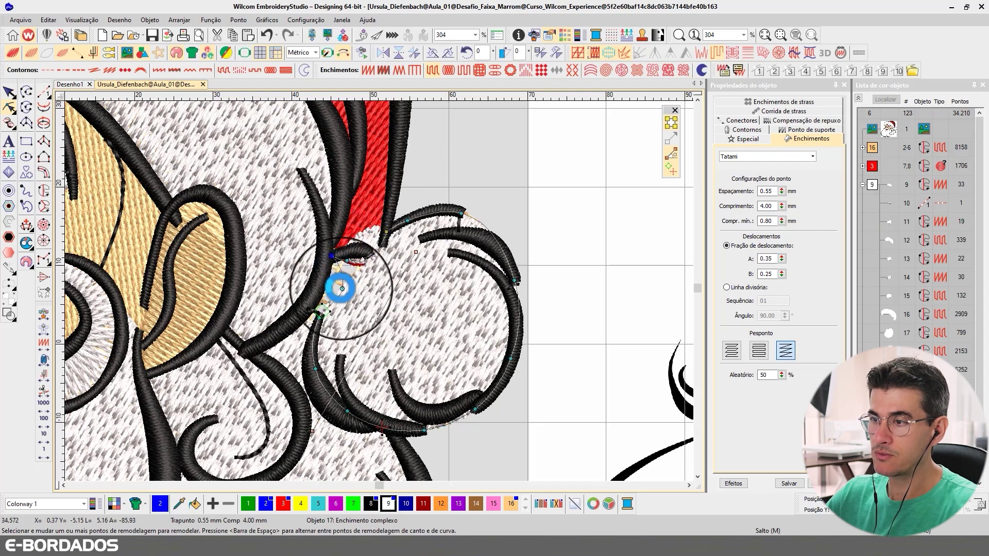
pyautogui.click(320, 316)
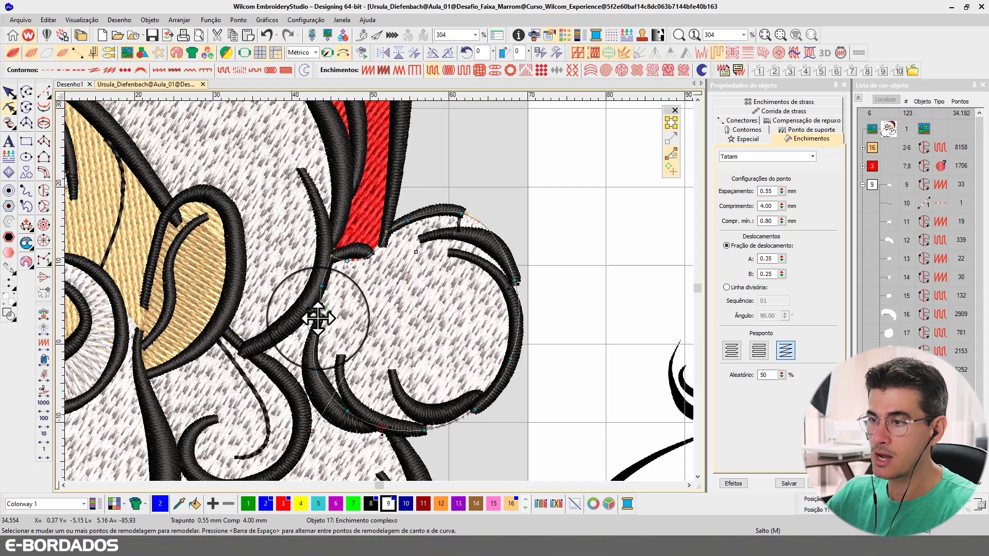
pyautogui.click(300, 326)
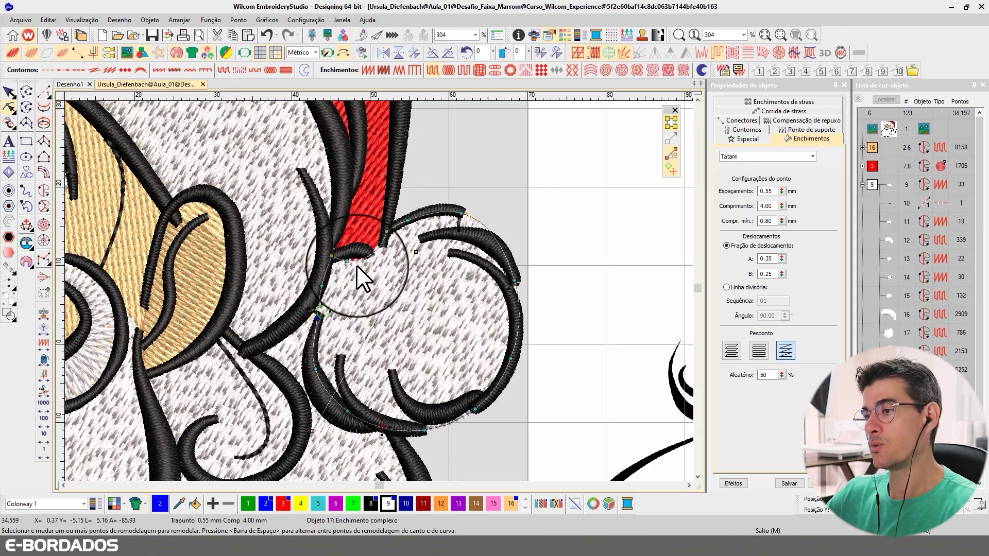
pyautogui.moveTo(347, 261); pyautogui.dragTo(351, 250)
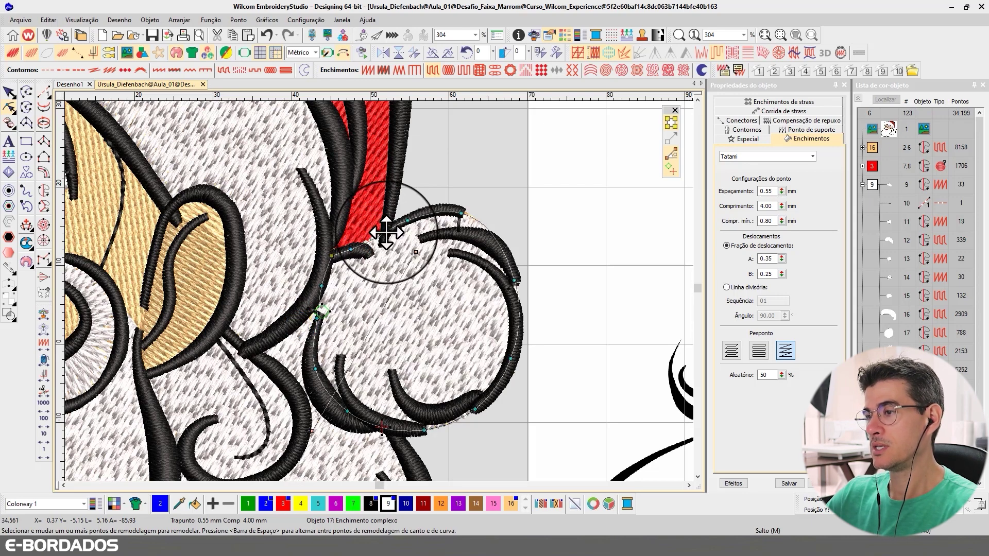
pyautogui.click(9, 92)
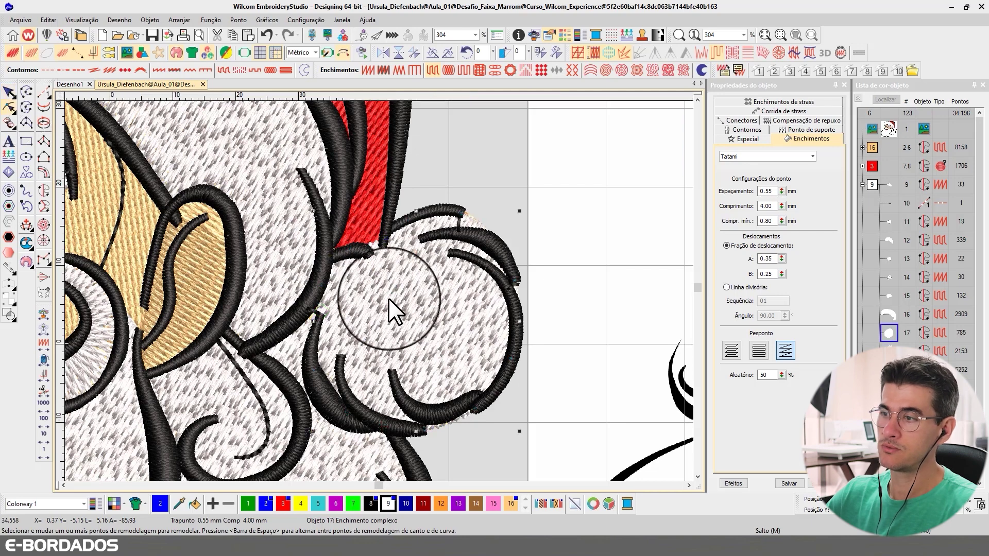
# - Reshape the white beard fill beside the ear, extending its corner nodes into the gap between the hat trim and pom-pom outlines
pyautogui.scroll(-4, 388, 298)
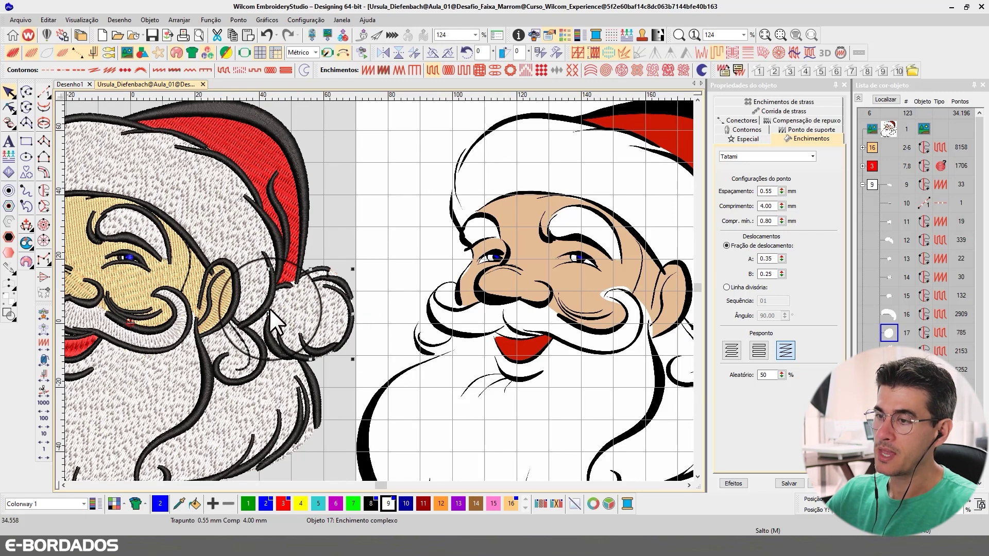
pyautogui.scroll(2, 379, 291)
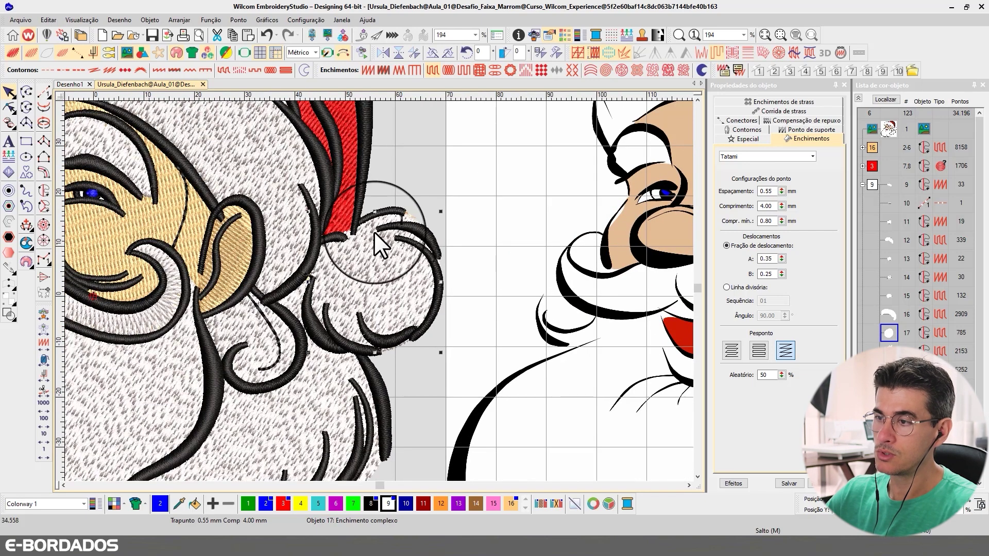
pyautogui.scroll(4, 378, 288)
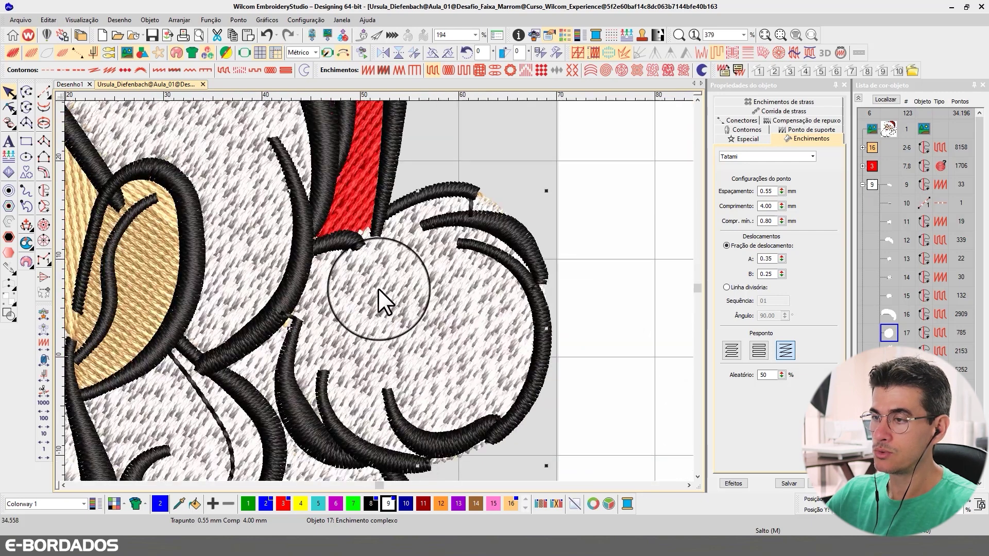
pyautogui.click(9, 107)
pyautogui.click(284, 329)
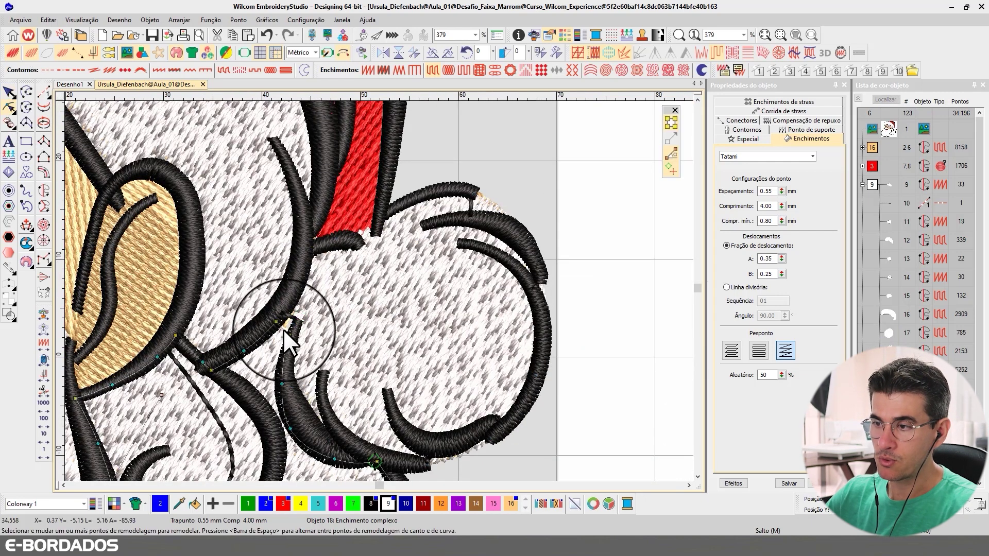
pyautogui.click(300, 320)
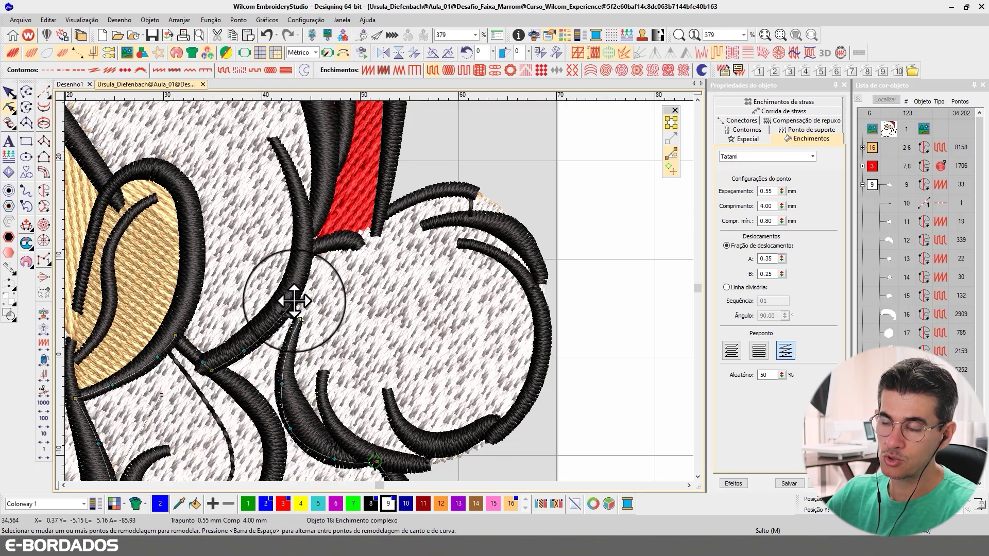
pyautogui.click(294, 300)
pyautogui.click(301, 319)
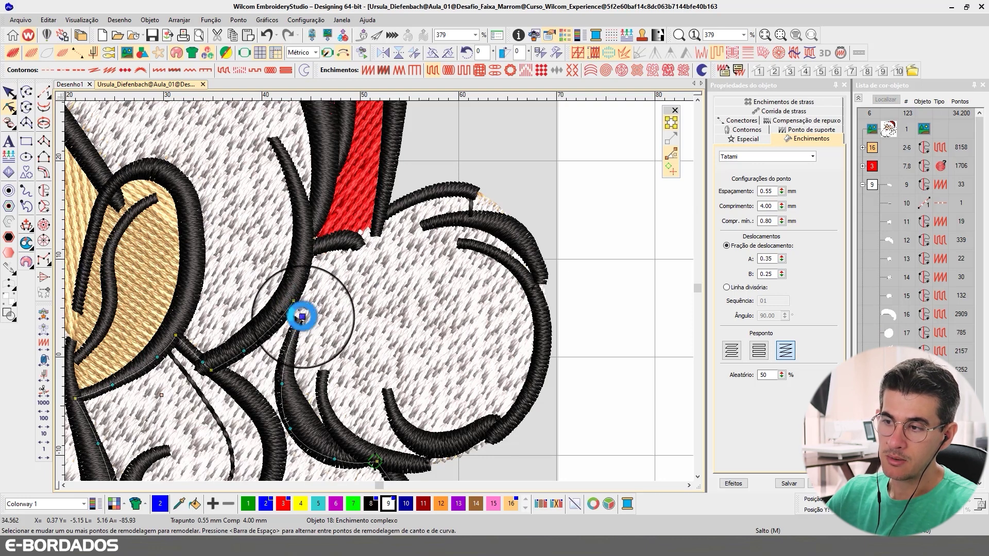
pyautogui.click(9, 93)
# - Reshape the pom-pom fill again, shifting its edge nodes near the hat trim farther under the black outline
pyautogui.click(304, 331)
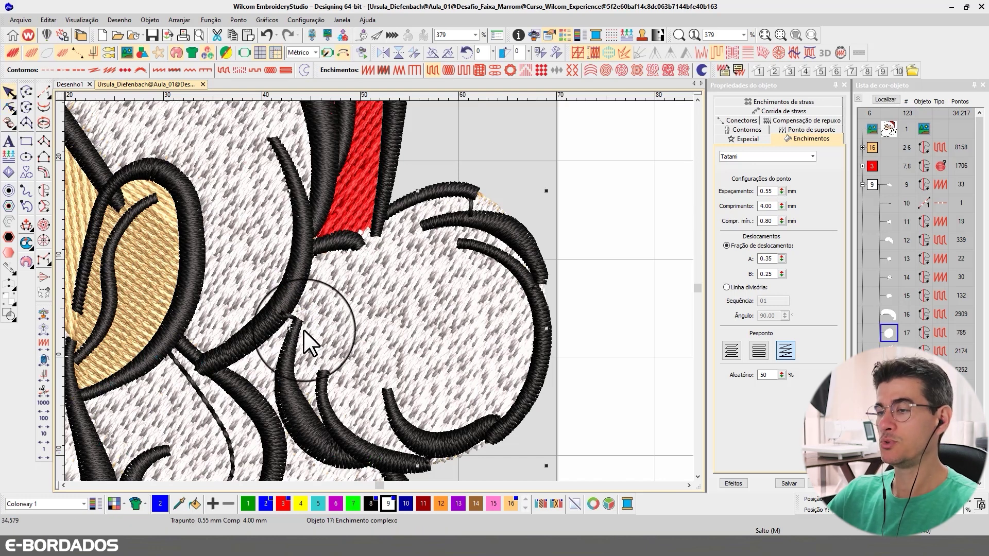
pyautogui.click(8, 108)
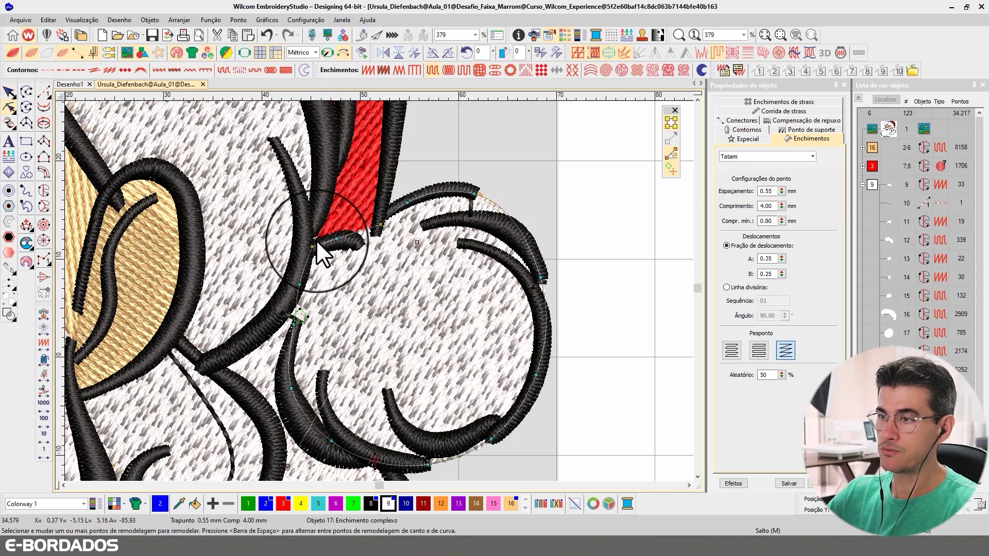
pyautogui.moveTo(313, 246); pyautogui.dragTo(303, 245)
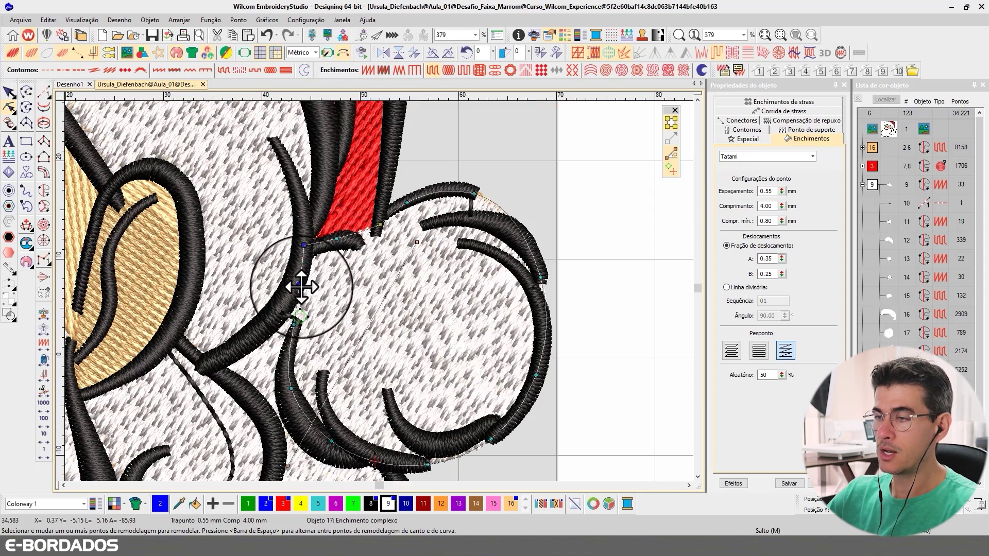
pyautogui.moveTo(301, 286); pyautogui.dragTo(301, 292)
pyautogui.click(9, 93)
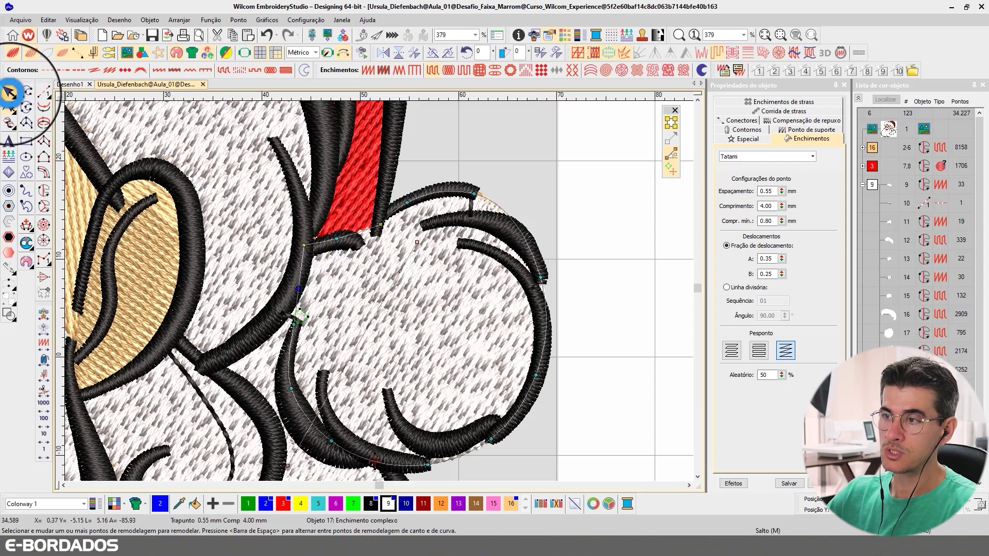
# - Examine the mouth's left corner and identify which fills and outlines meet at the gap there
pyautogui.scroll(-5, 383, 298)
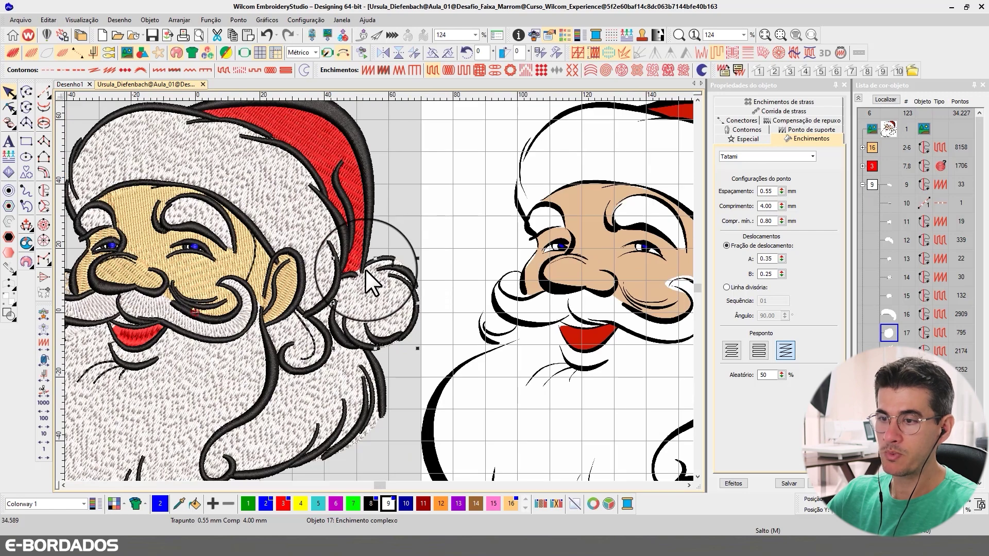
pyautogui.scroll(-2, 661, 326)
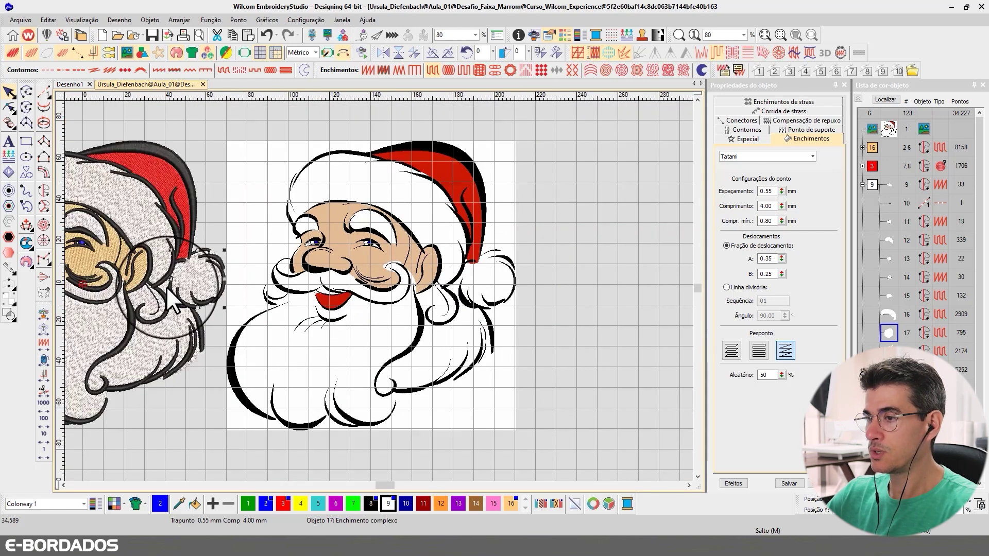
pyautogui.scroll(2, 168, 288)
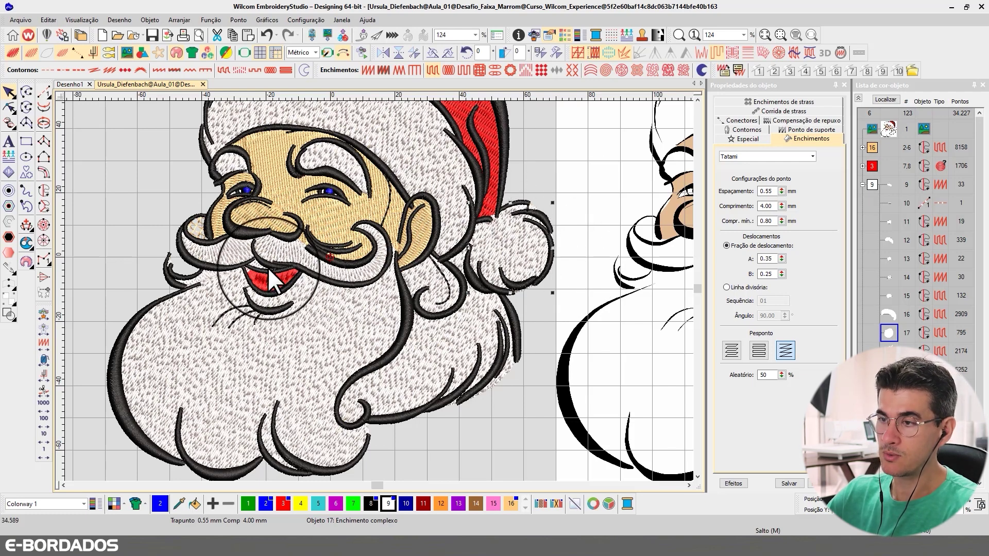
pyautogui.scroll(7, 260, 276)
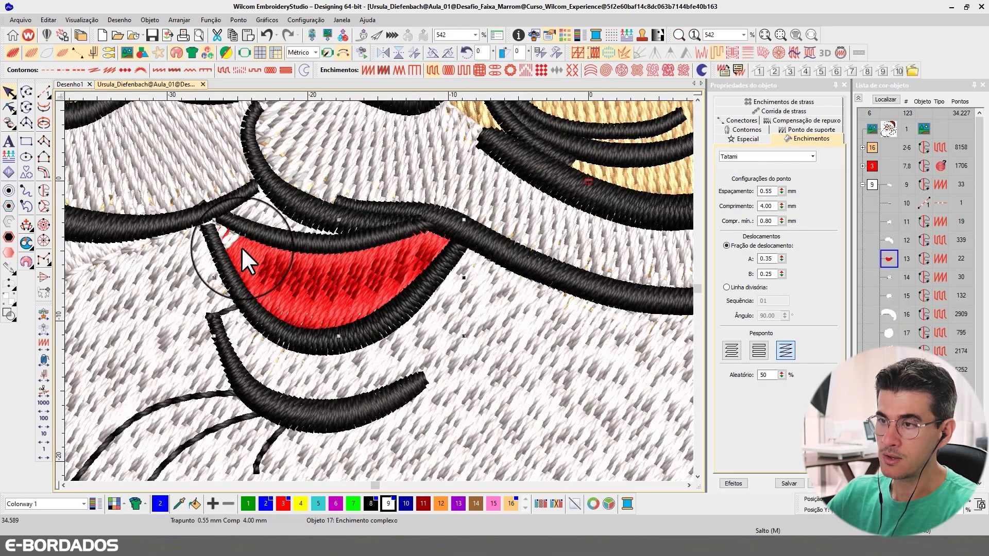
pyautogui.click(228, 240)
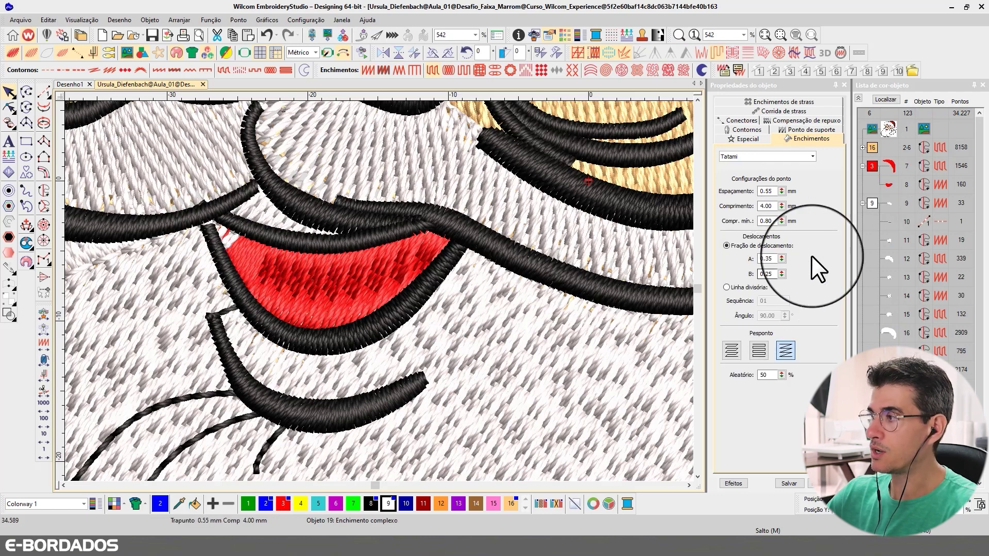
pyautogui.click(323, 265)
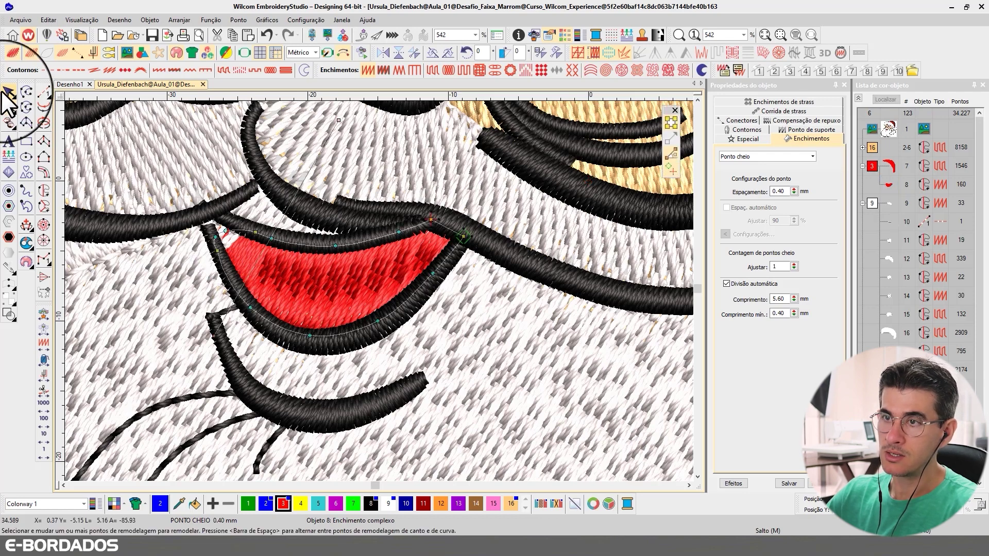
pyautogui.click(224, 318)
pyautogui.click(128, 227)
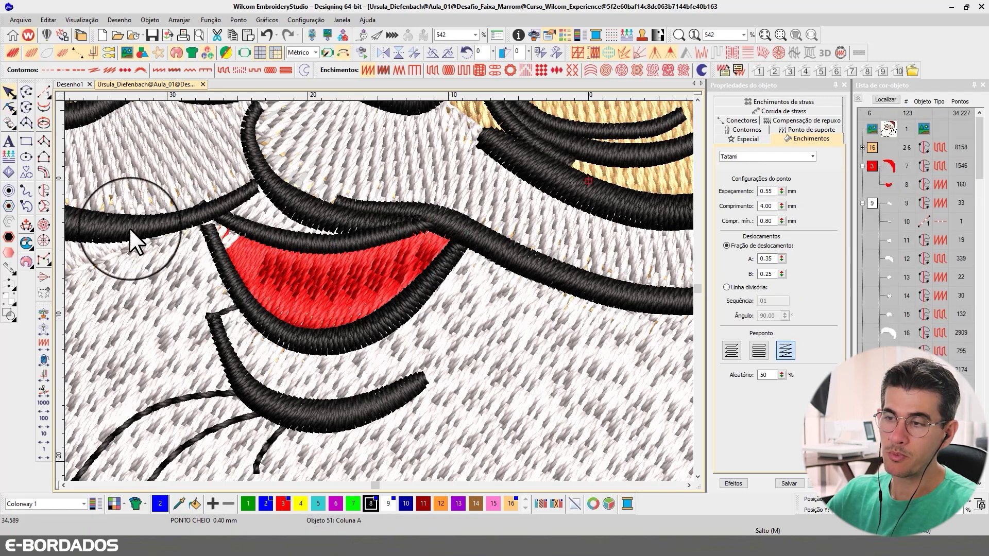
# - Reshape the white beard fill at the mouth's left corner, shifting its edge nodes off the red area and under the black outlines
pyautogui.click(9, 107)
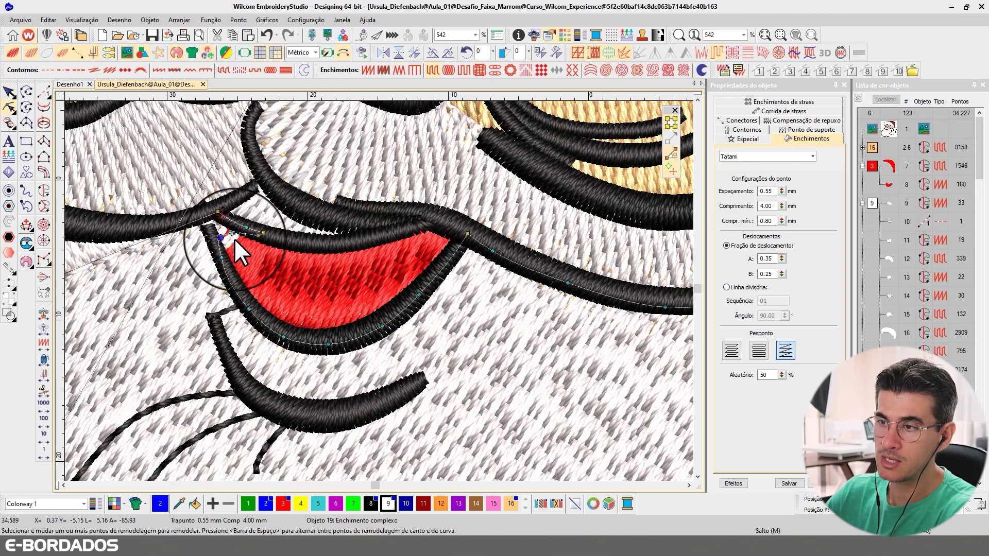
pyautogui.click(238, 237)
pyautogui.click(254, 236)
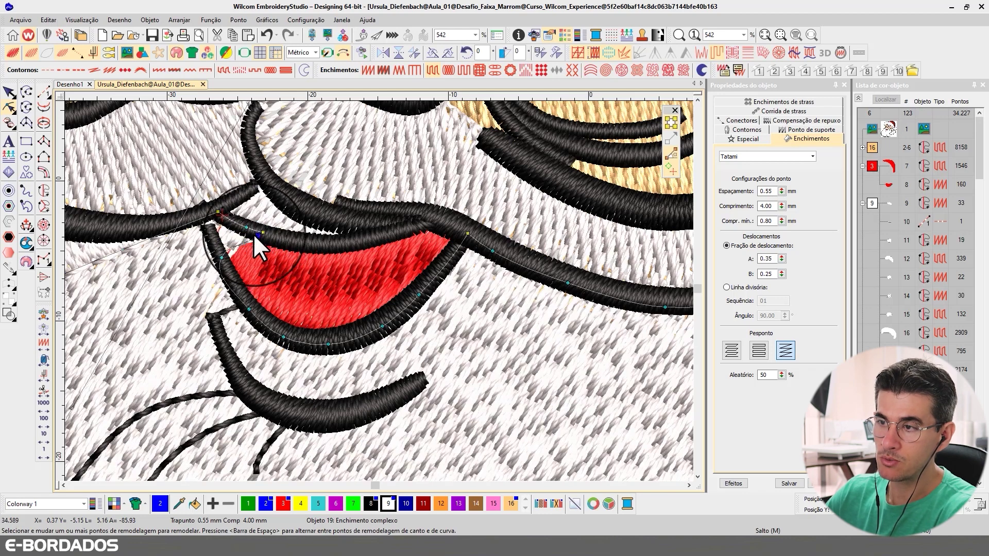
pyautogui.click(247, 227)
pyautogui.click(253, 228)
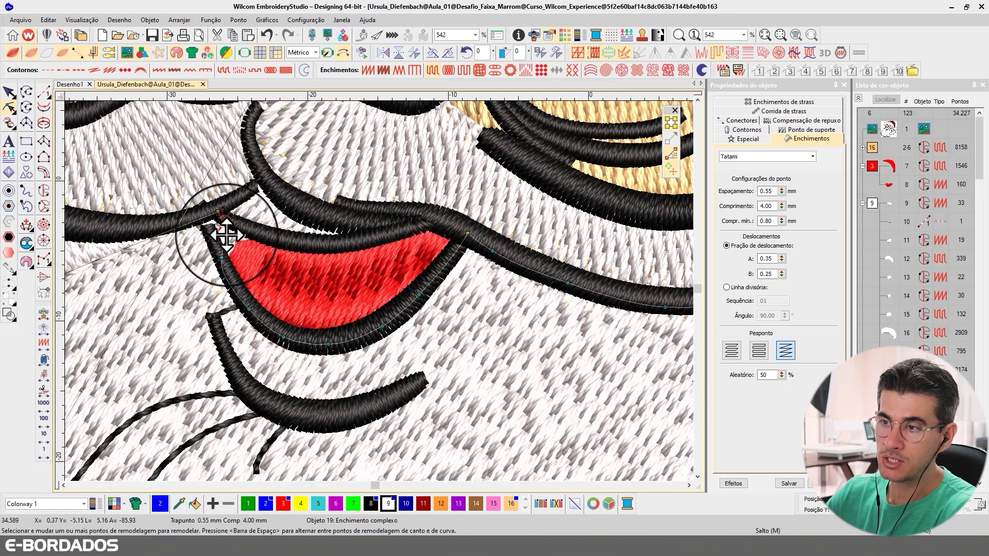
pyautogui.moveTo(213, 237); pyautogui.dragTo(203, 219)
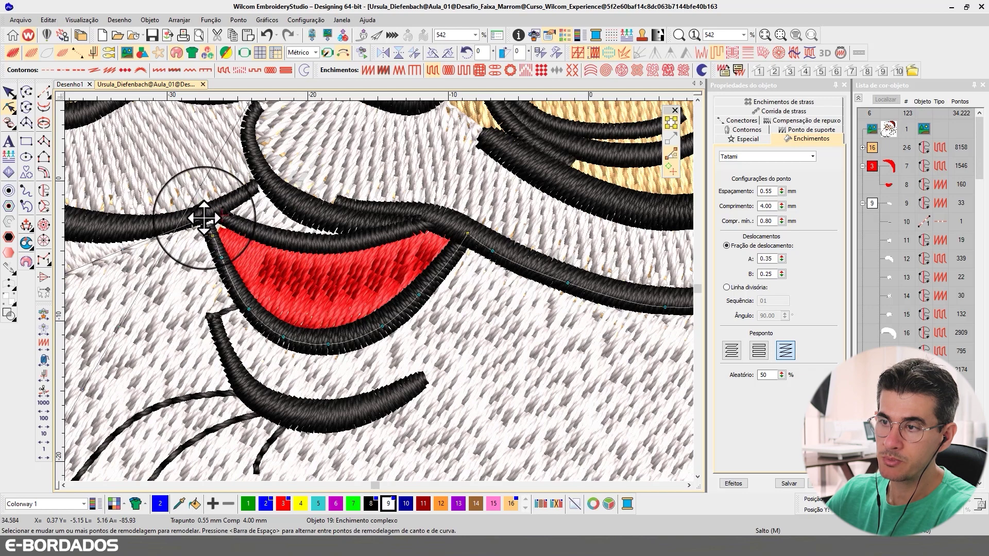
pyautogui.click(239, 259)
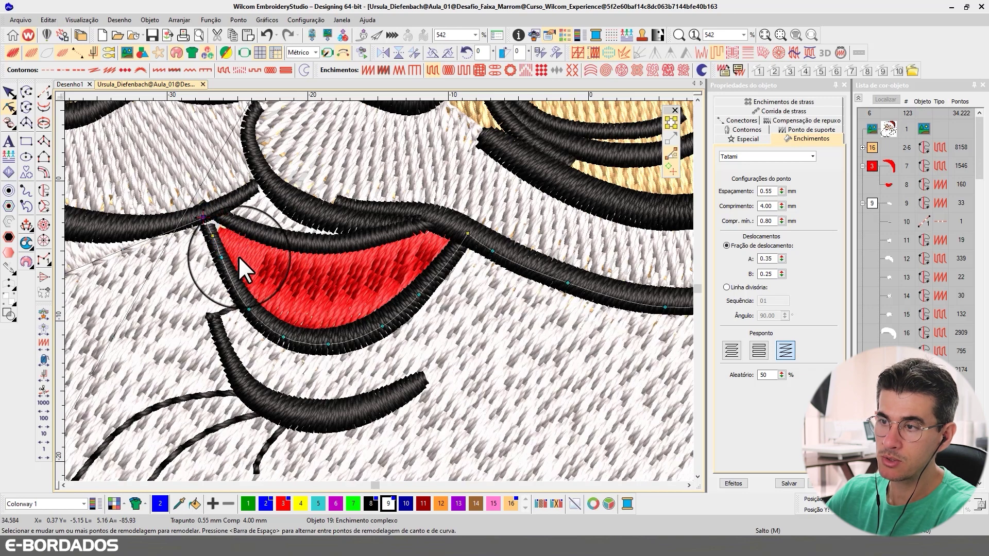
pyautogui.click(211, 235)
pyautogui.click(8, 91)
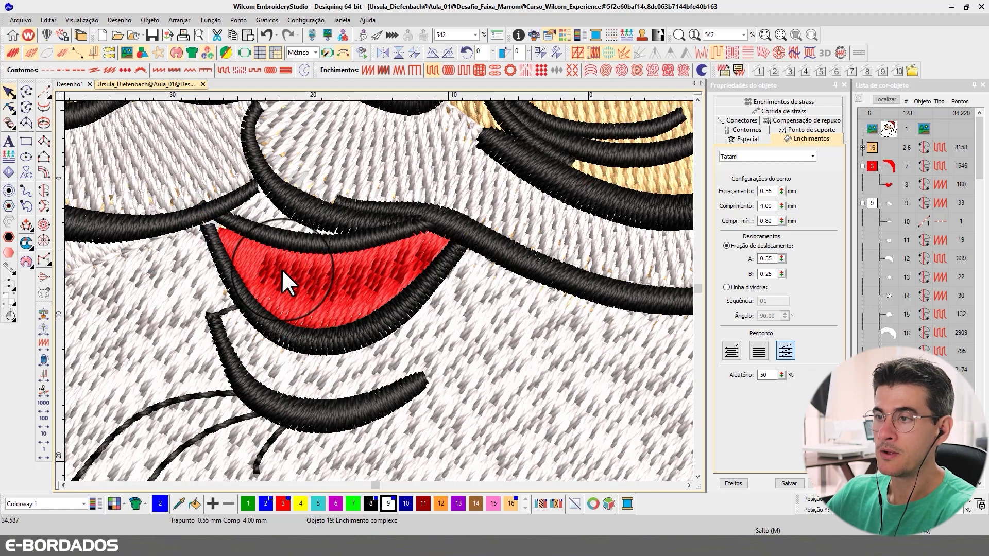
# - Reshape the red mouth fill so its left corner extends beneath the black outlines where the upper and lower lip lines meet
pyautogui.click(344, 401)
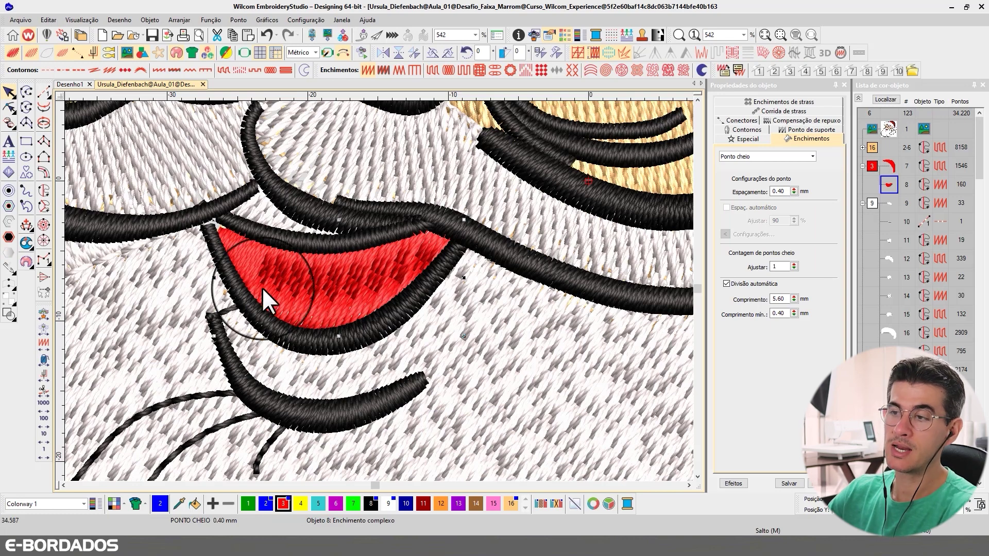
pyautogui.click(9, 107)
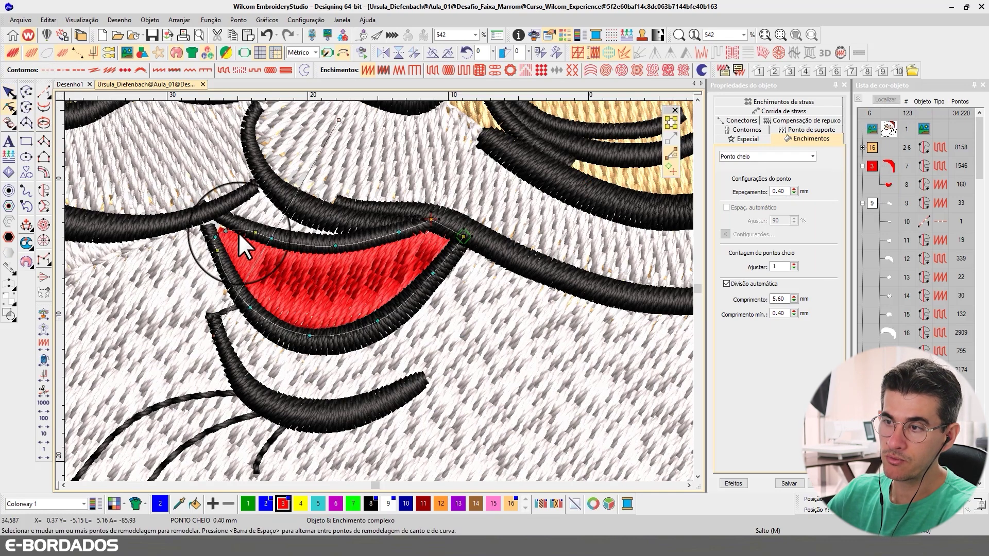
pyautogui.moveTo(239, 230); pyautogui.dragTo(201, 218)
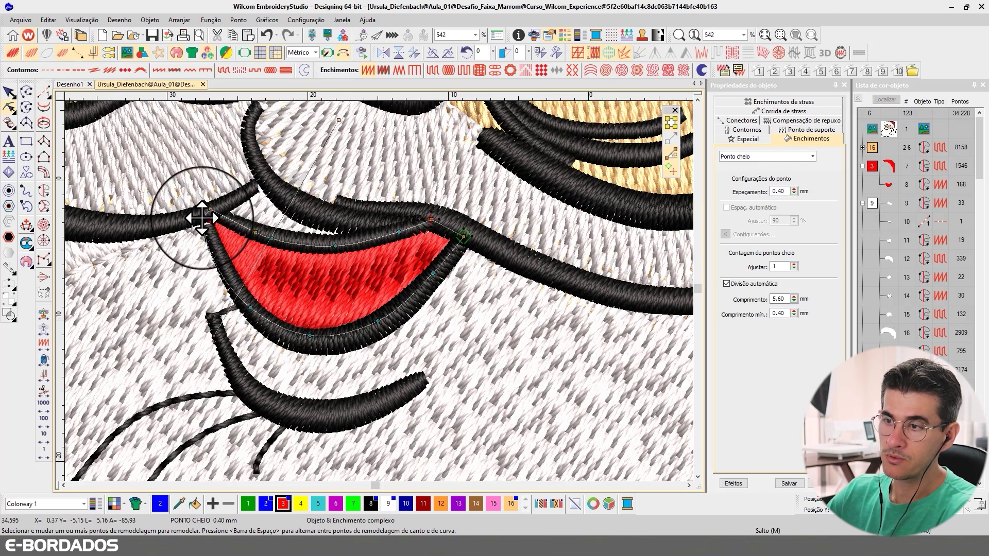
pyautogui.click(226, 270)
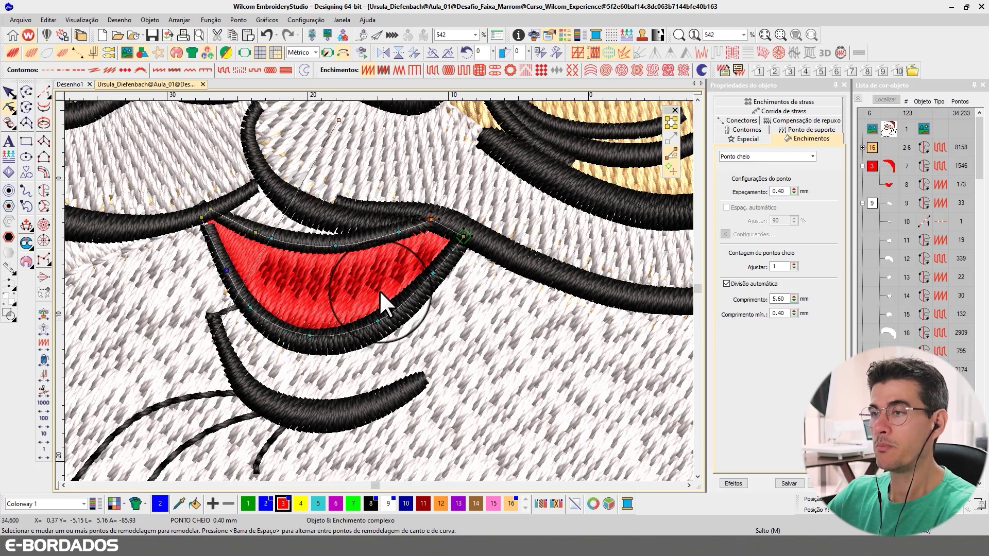
pyautogui.scroll(-3, 379, 289)
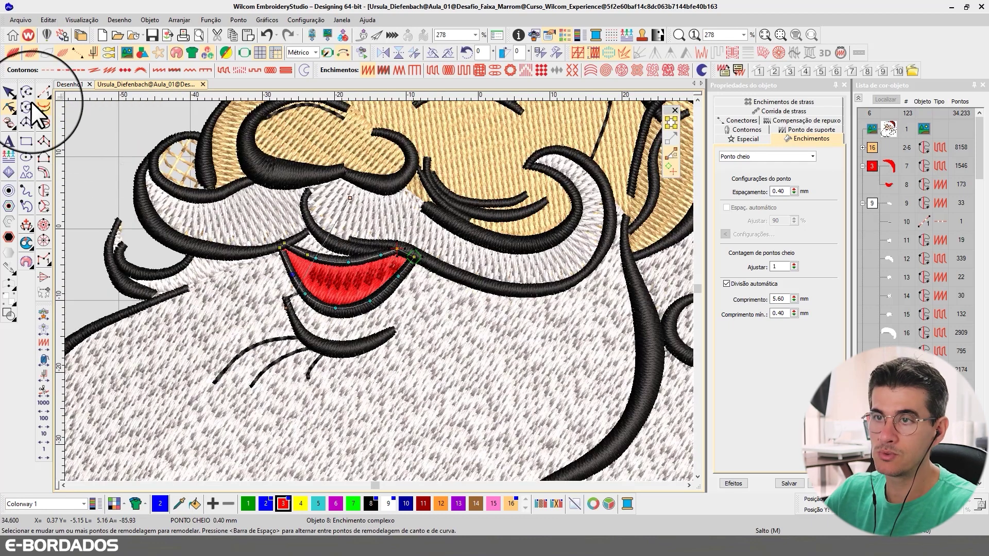
pyautogui.click(7, 90)
# - Examine the sparsely stitched curl at the mustache's left tip and compare it with the same area of the reference artwork
pyautogui.scroll(-3, 381, 292)
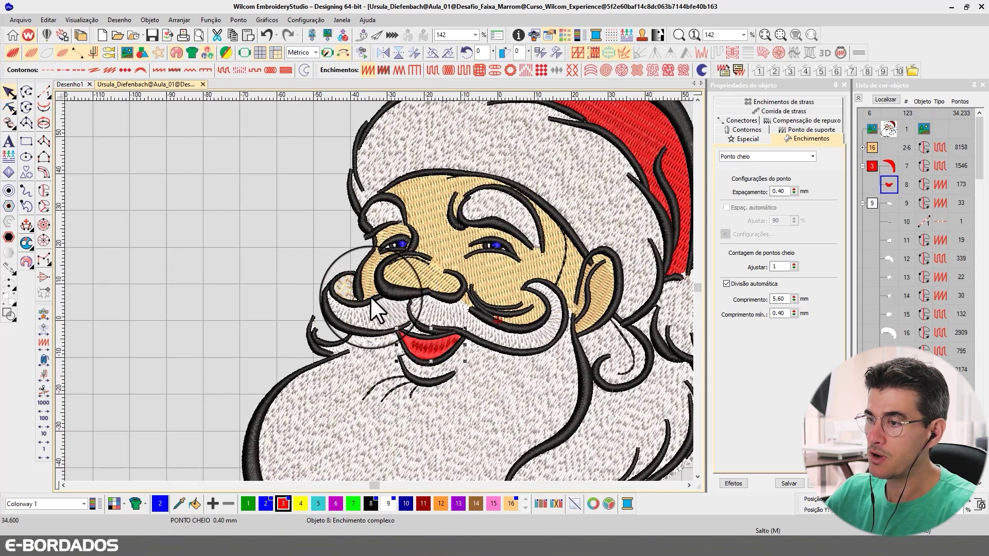
pyautogui.press('b')
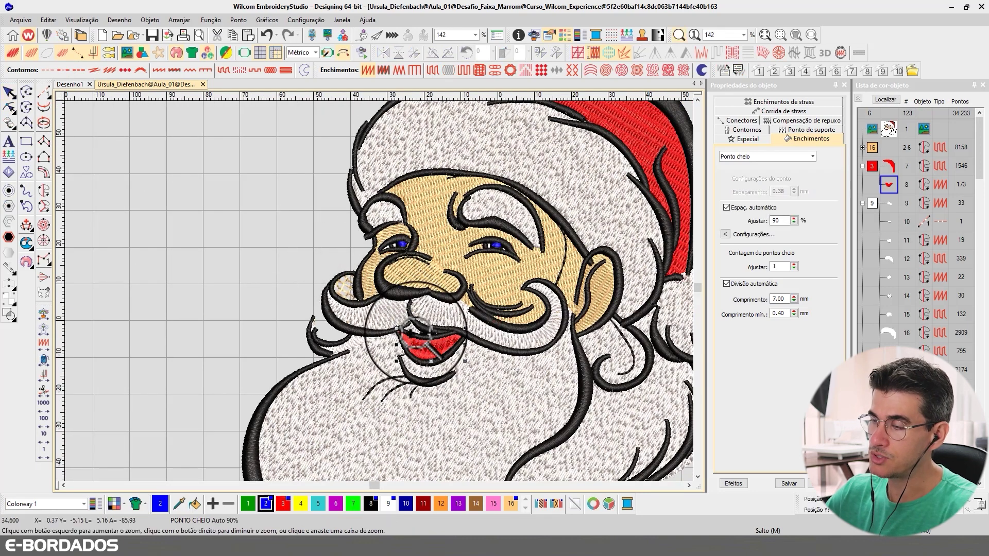
pyautogui.moveTo(415, 330); pyautogui.dragTo(414, 332)
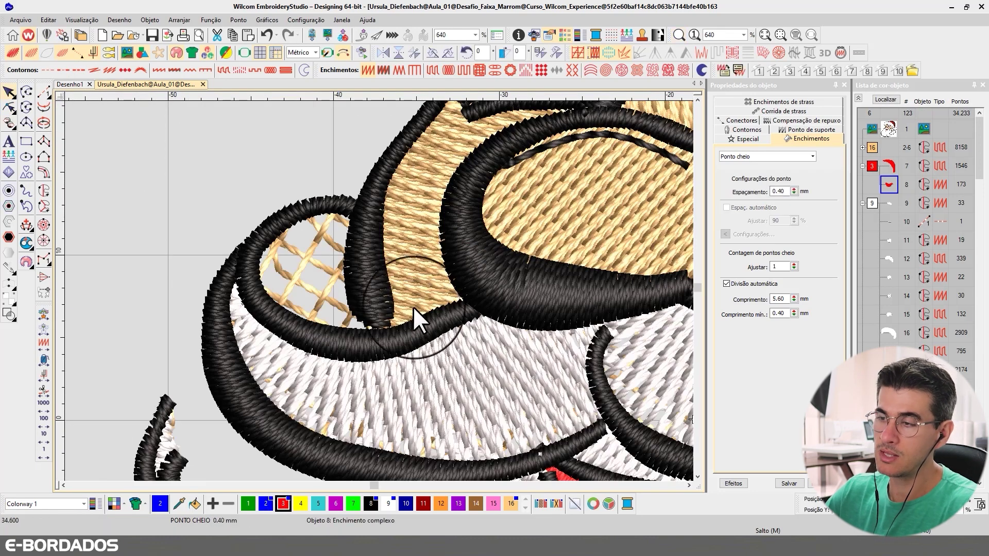
pyautogui.click(407, 247)
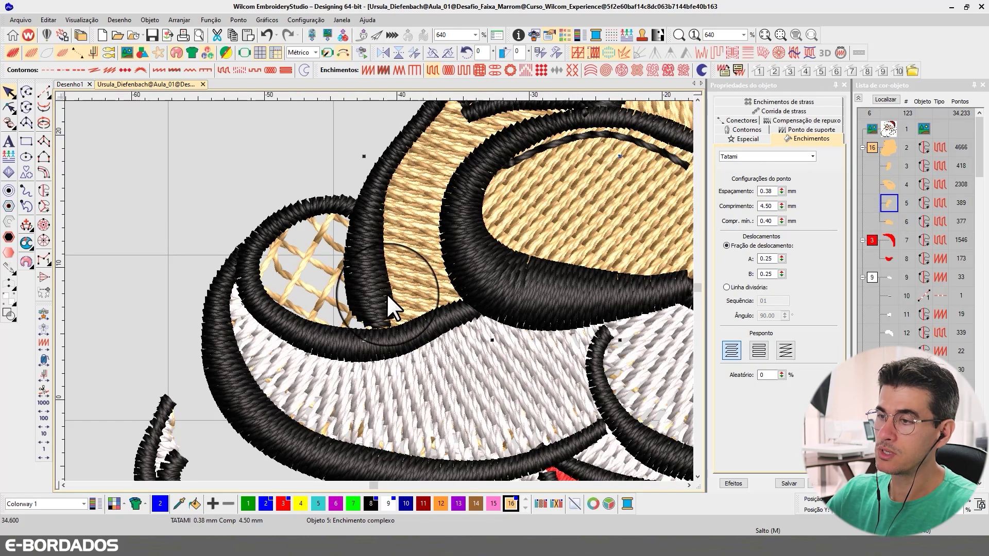
pyautogui.scroll(-3, 386, 292)
pyautogui.scroll(-2, 382, 290)
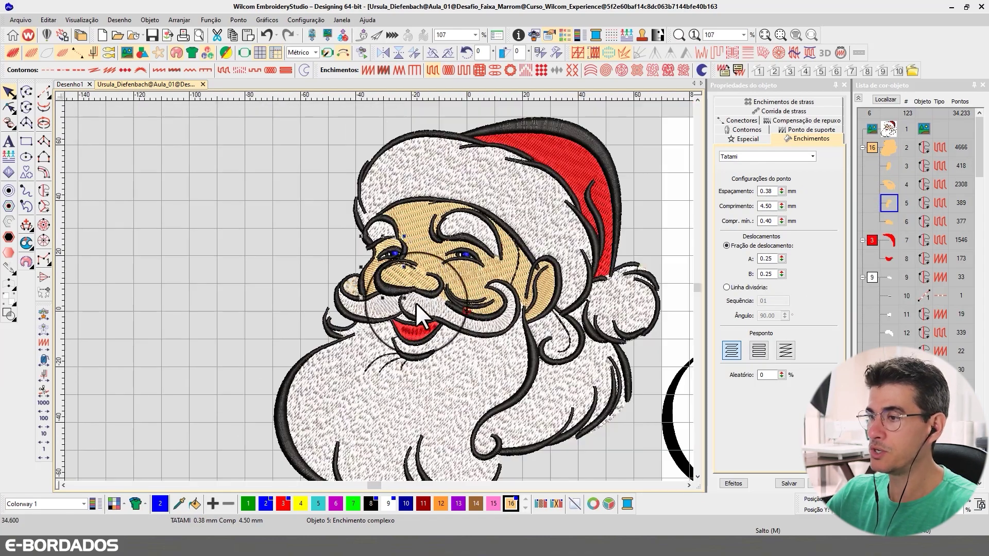
pyautogui.scroll(-1, 361, 288)
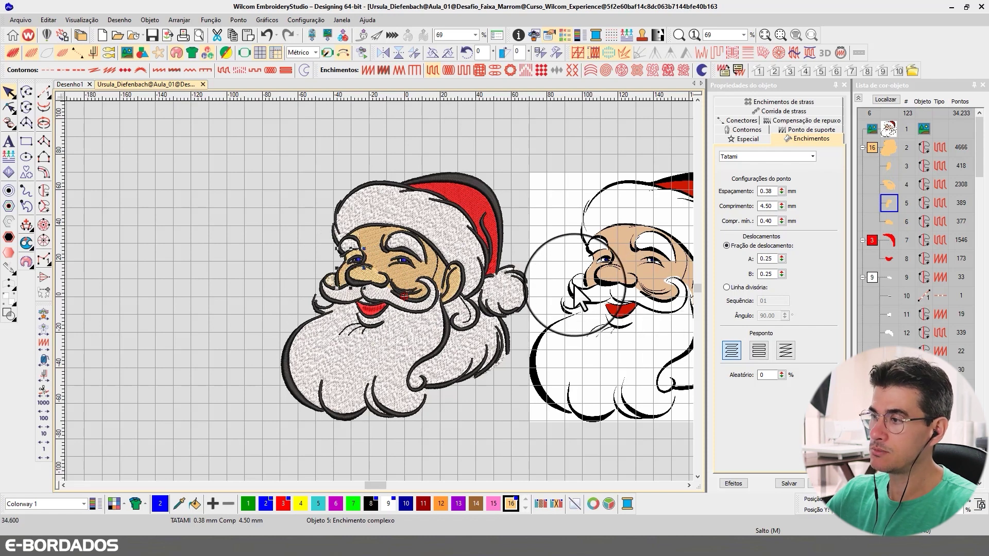
pyautogui.press('b')
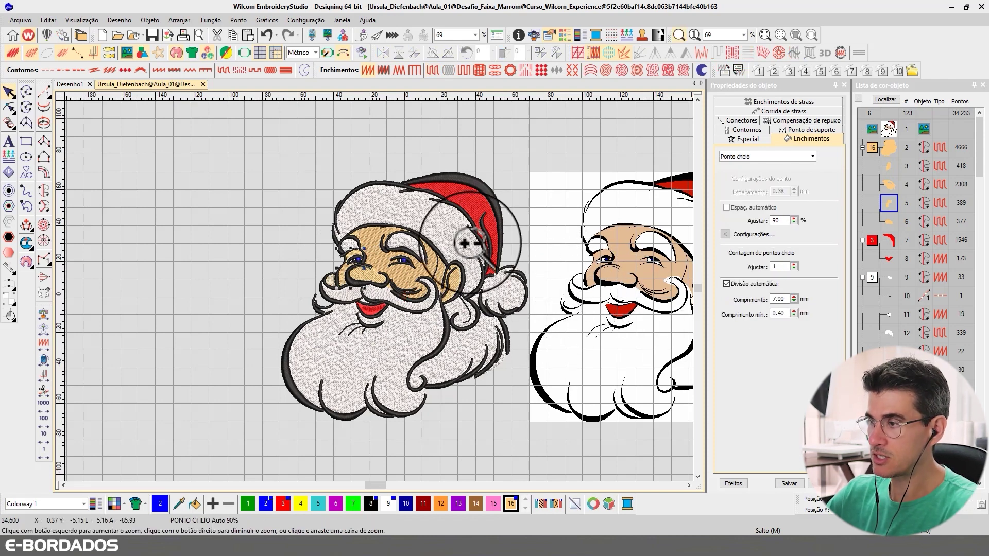
pyautogui.moveTo(488, 230); pyautogui.dragTo(656, 338)
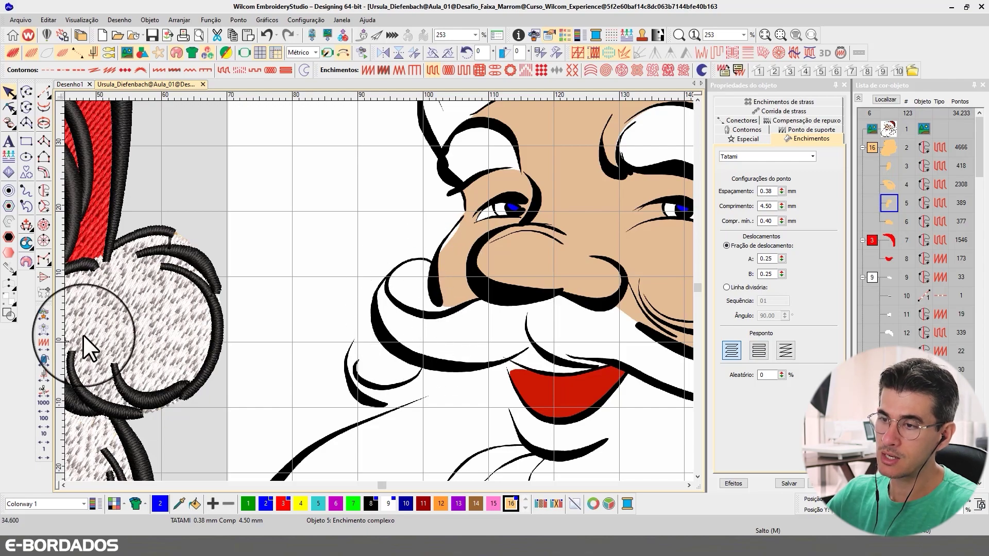
pyautogui.press('v')
# - Reshape the left white mustache fill, extending its upper edge nodes under the curl's black outline to cover the open curl area
pyautogui.press('b')
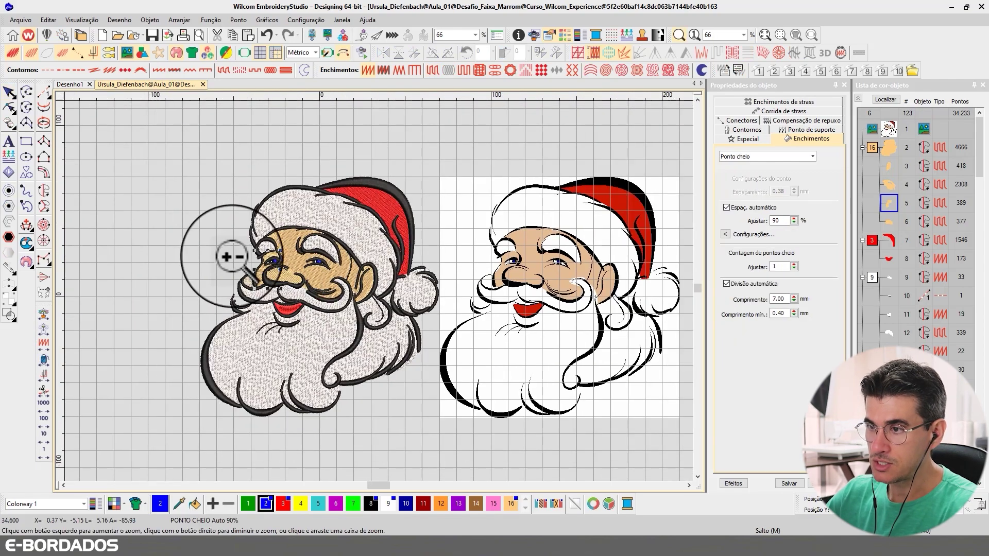
pyautogui.moveTo(230, 254); pyautogui.dragTo(325, 316)
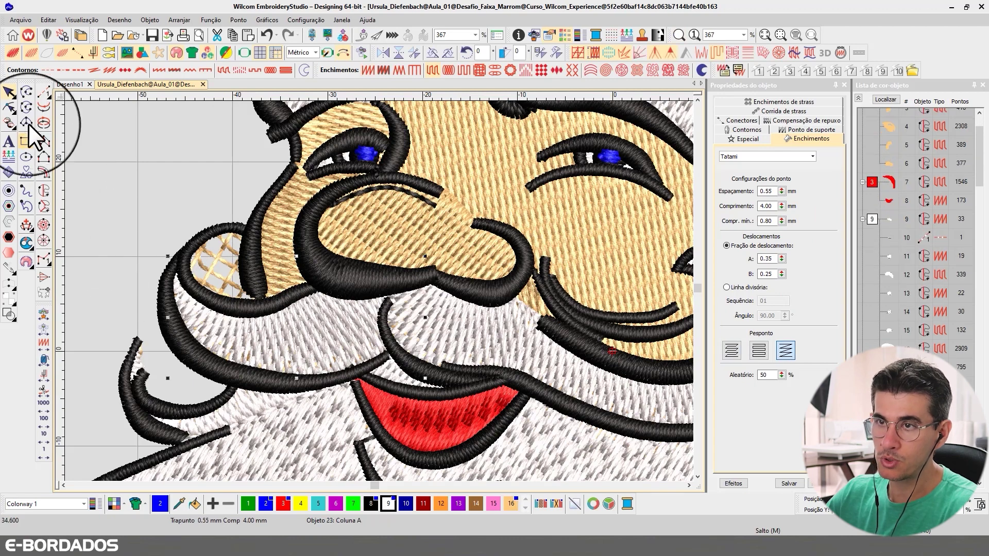
pyautogui.click(9, 92)
pyautogui.click(199, 274)
pyautogui.press('h')
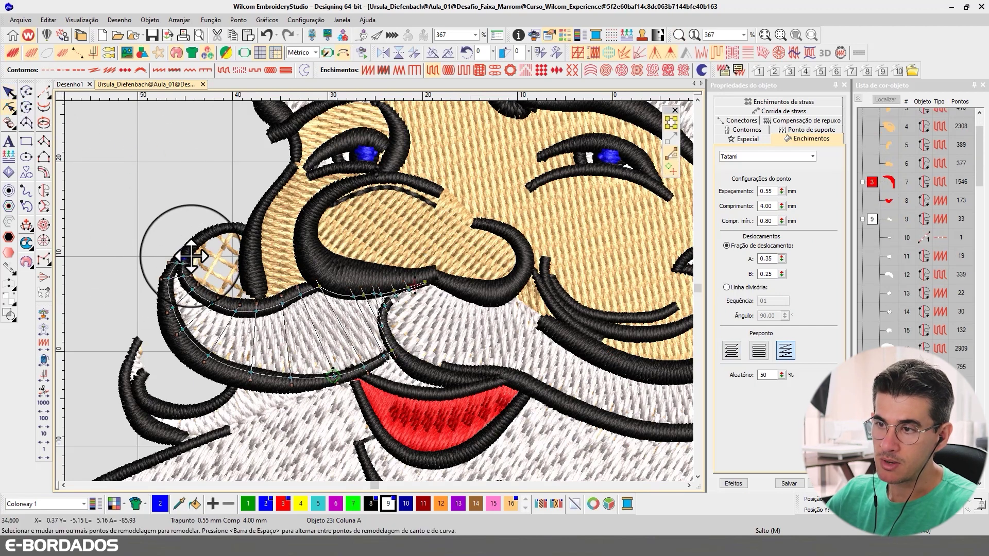
pyautogui.click(181, 263)
pyautogui.click(206, 287)
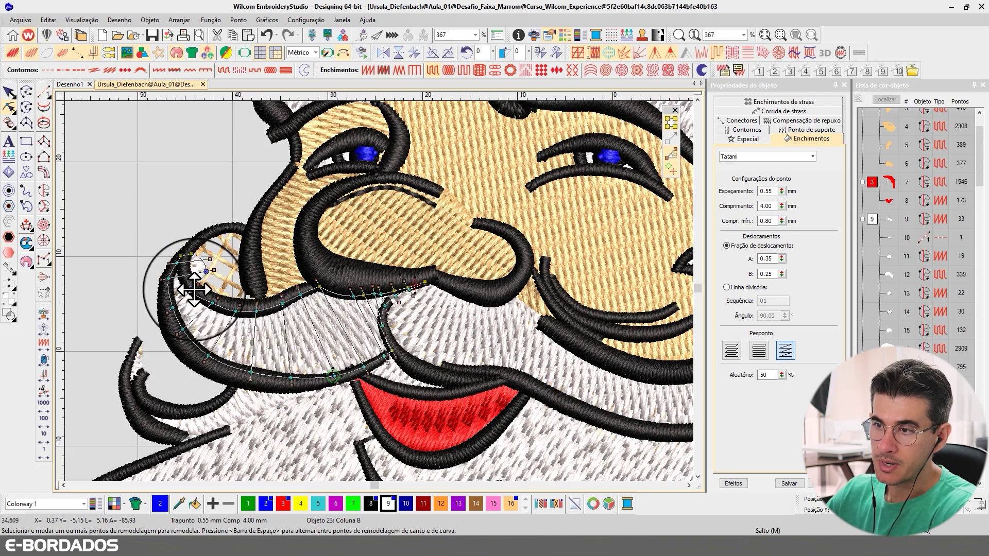
pyautogui.moveTo(206, 271); pyautogui.dragTo(234, 230)
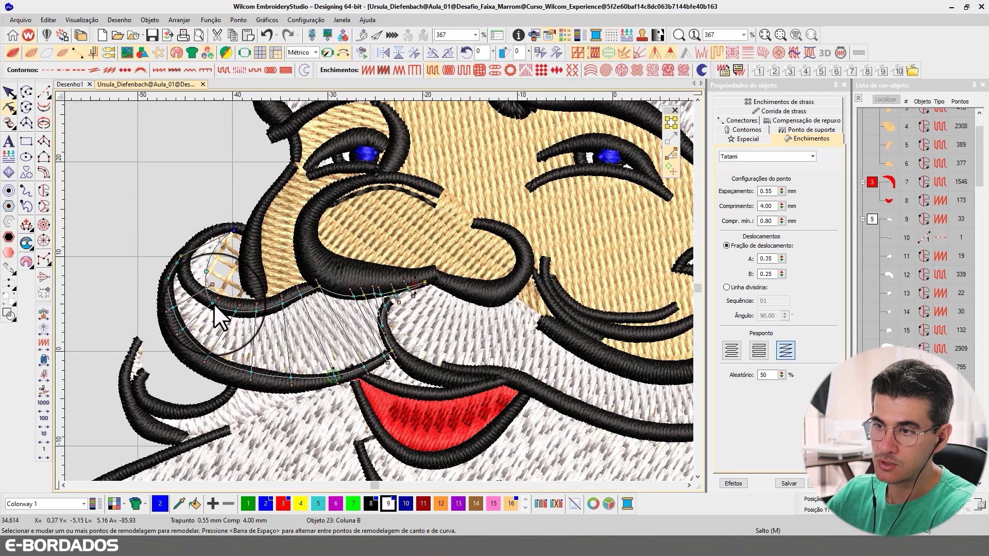
pyautogui.moveTo(207, 272); pyautogui.dragTo(221, 229)
pyautogui.click(236, 233)
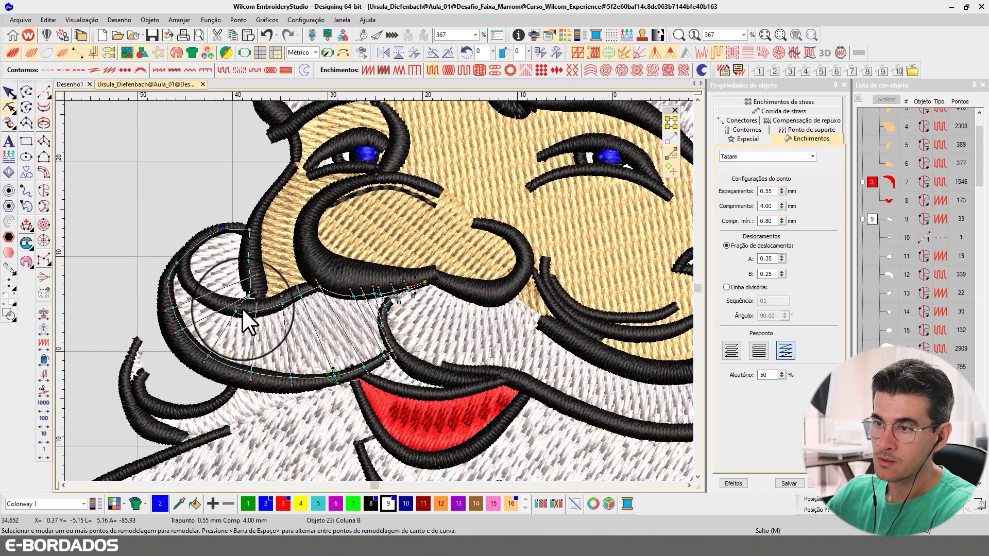
# - Refine the left mustache fill's nodes beside the cheek outline and along the curl's outer edge, tucking them under the black outlines
pyautogui.moveTo(259, 310)
pyautogui.mouseDown()
pyautogui.moveTo(276, 326)
pyautogui.moveTo(265, 301)
pyautogui.mouseUp()
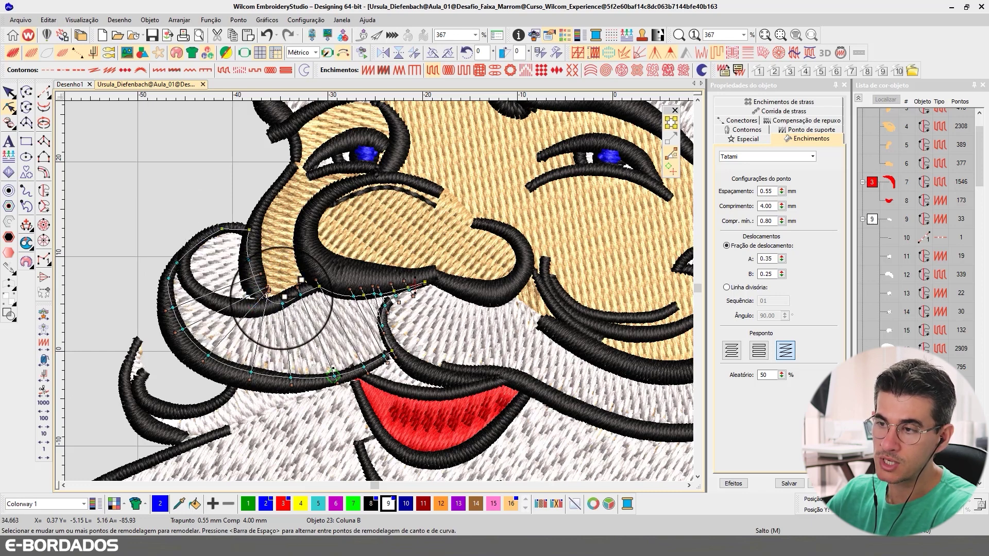
pyautogui.click(264, 261)
pyautogui.moveTo(264, 261)
pyautogui.mouseDown()
pyautogui.moveTo(280, 301)
pyautogui.moveTo(257, 284)
pyautogui.moveTo(260, 251)
pyautogui.mouseUp()
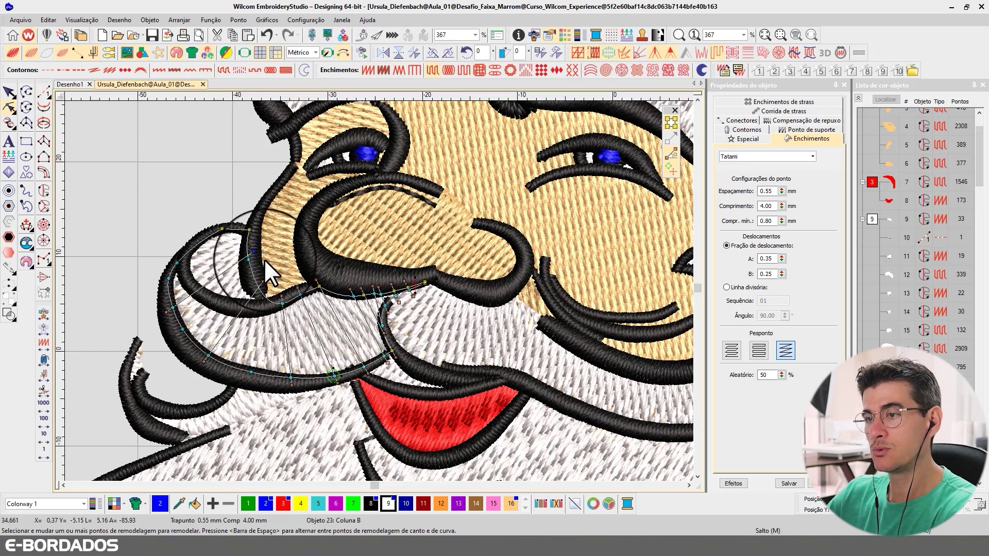
pyautogui.click(165, 311)
pyautogui.moveTo(164, 312); pyautogui.dragTo(161, 279)
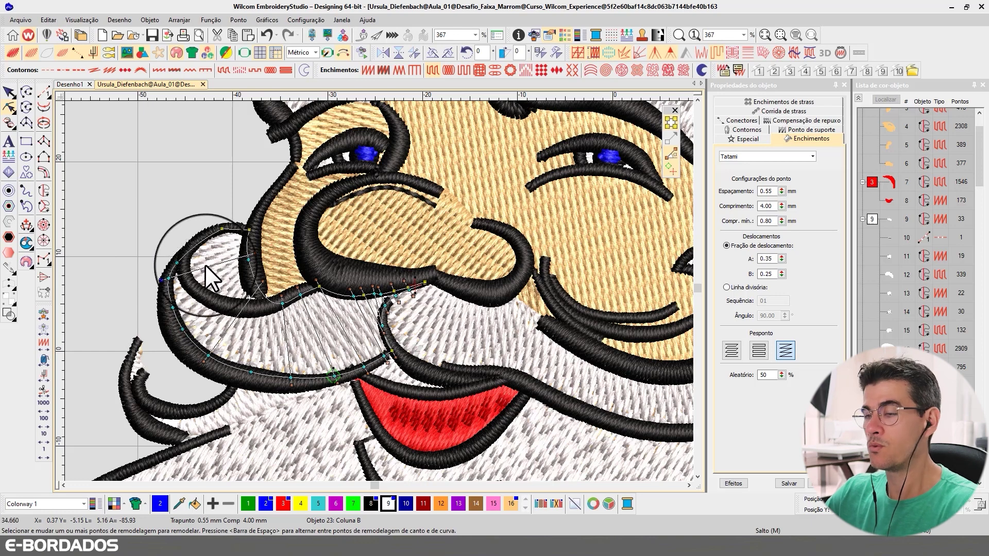
# - Move the node on the left mustache fill's lower outer curve outward beneath the black outline and finish reshaping
pyautogui.click(204, 362)
pyautogui.moveTo(205, 364); pyautogui.dragTo(196, 355)
pyautogui.click(10, 96)
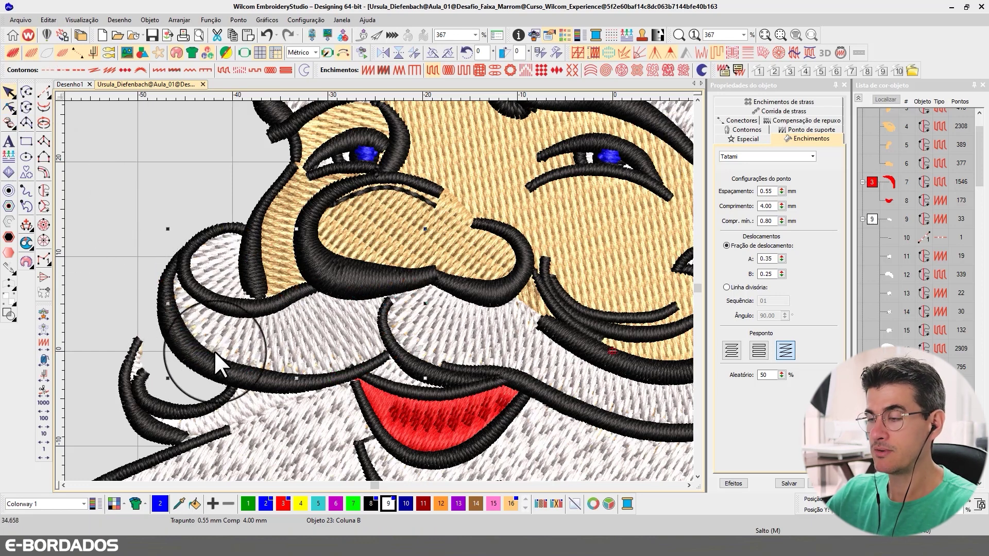
# - Examine the mustache, face, hat and beard across the whole design and compare them with the reference artwork
pyautogui.click(321, 349)
pyautogui.scroll(-2, 378, 290)
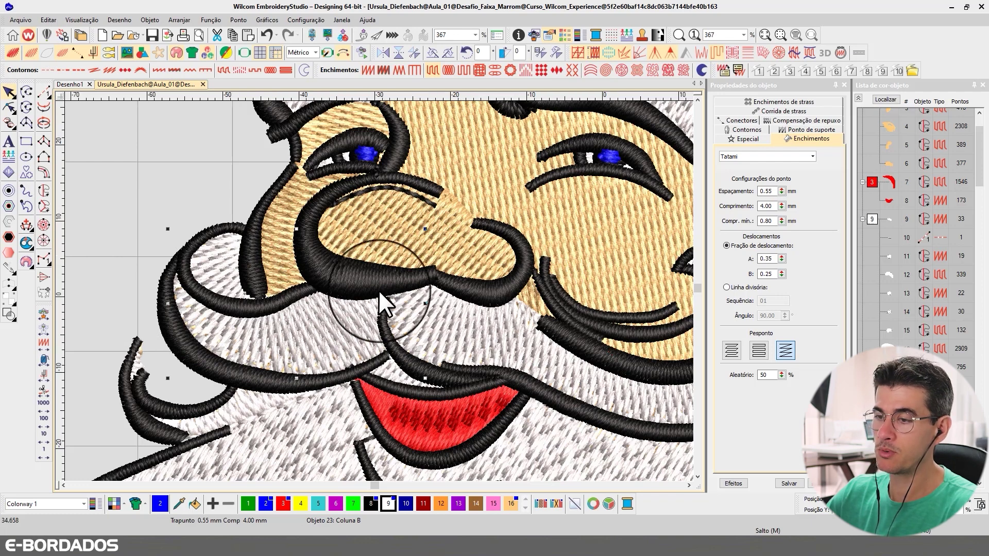
pyautogui.scroll(2, 379, 289)
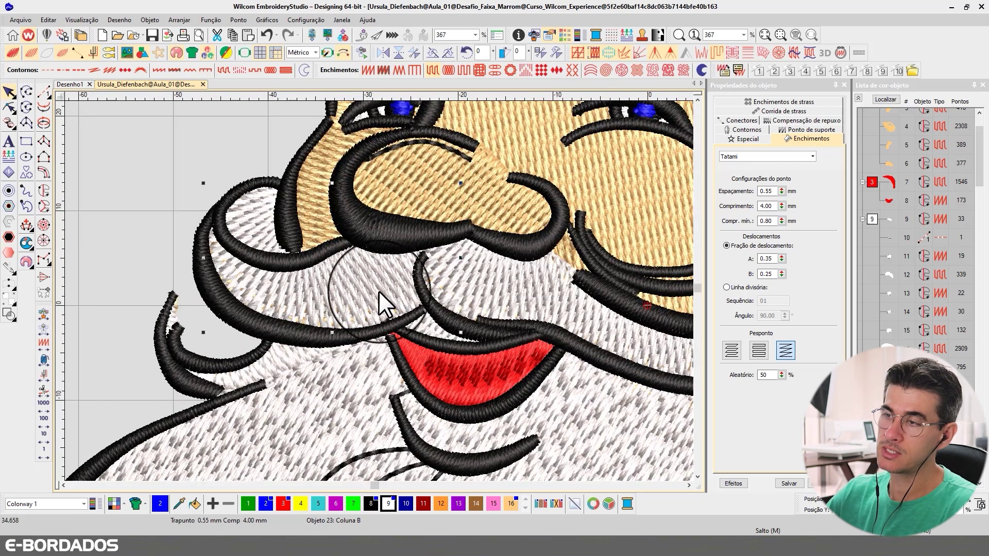
pyautogui.scroll(-4, 380, 291)
pyautogui.click(410, 296)
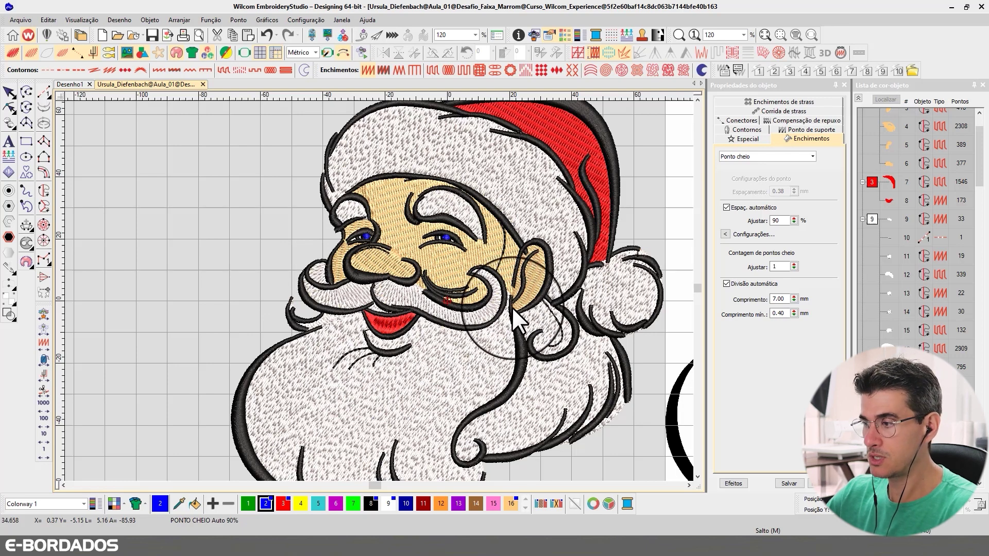
pyautogui.click(687, 485)
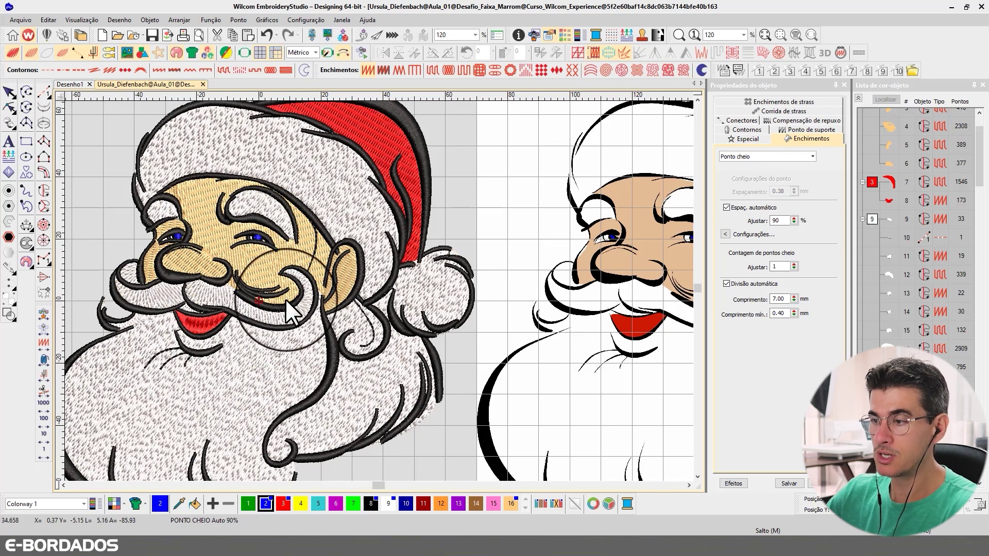
pyautogui.click(64, 485)
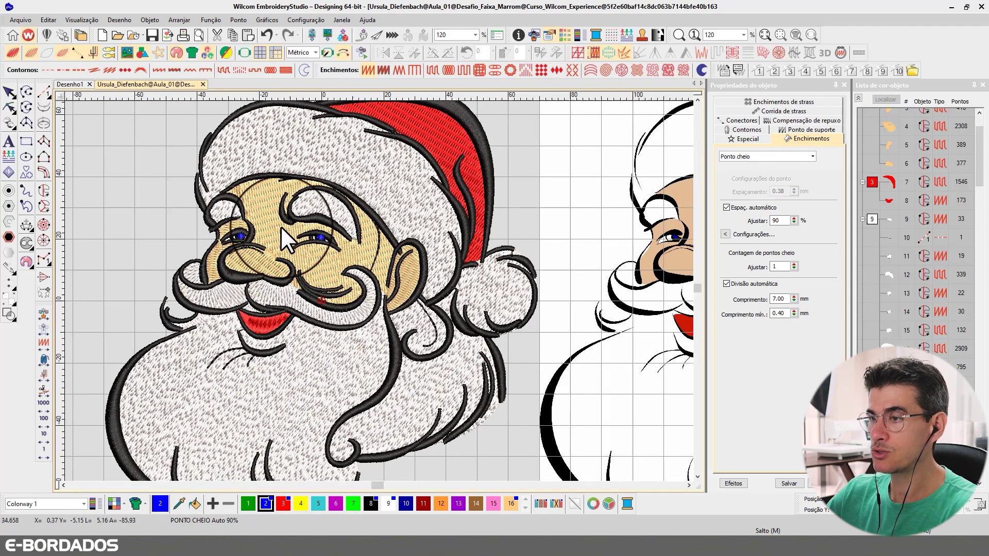
pyautogui.click(699, 100)
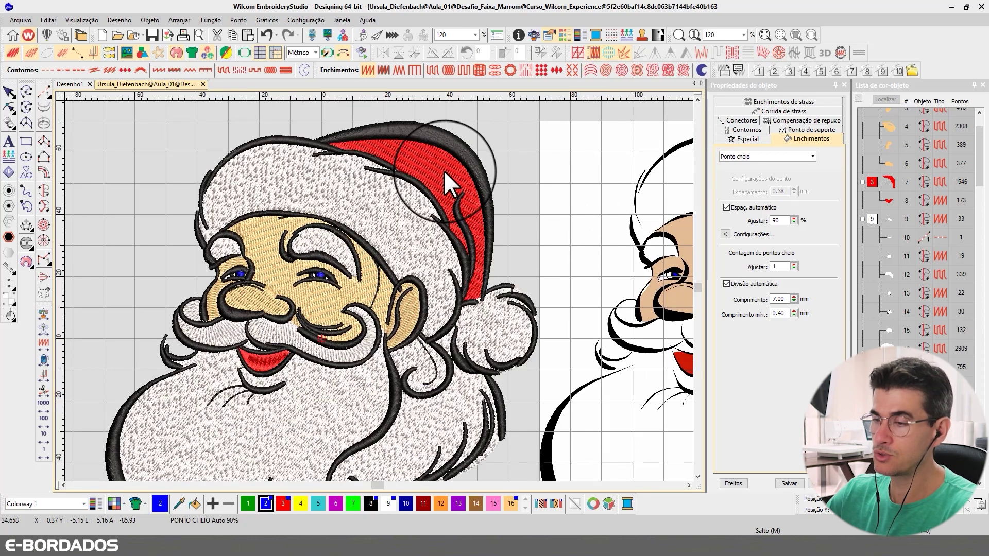
pyautogui.click(697, 476)
pyautogui.click(698, 477)
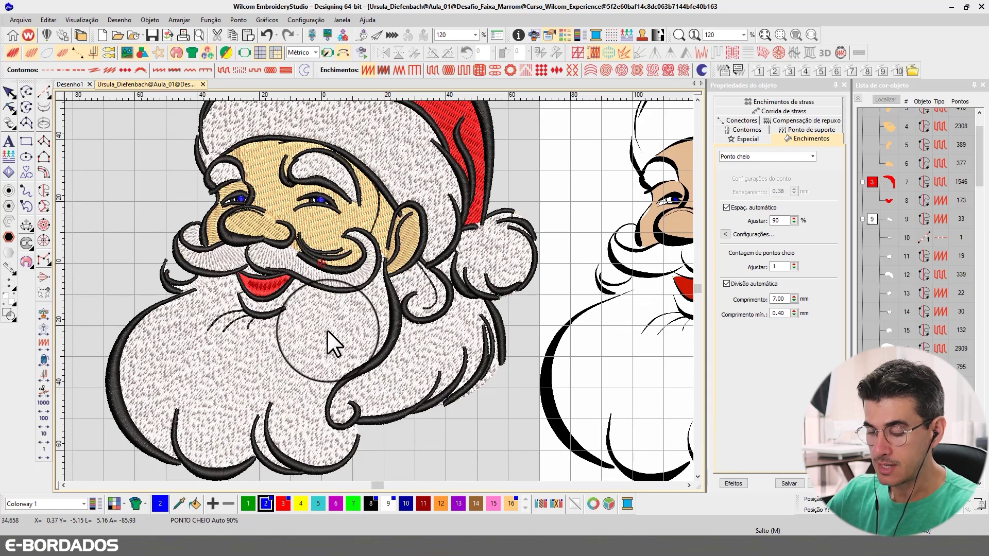
# - Isolate the small white beard lock fill below the mustache's left tip to inspect its shape, and convert it from Tatami to satin (Ponto cheio)
pyautogui.press('b')
pyautogui.moveTo(149, 232); pyautogui.dragTo(303, 322)
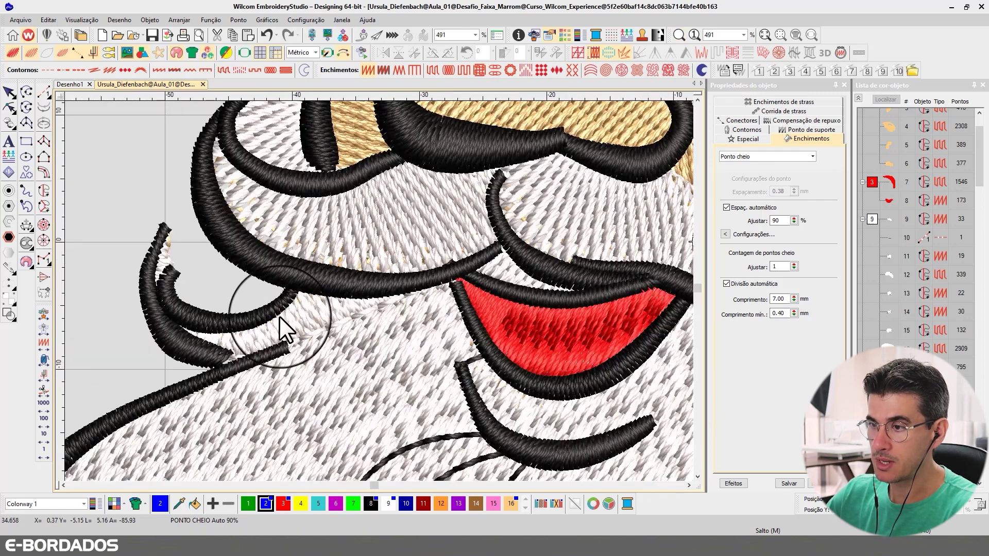
pyautogui.click(269, 277)
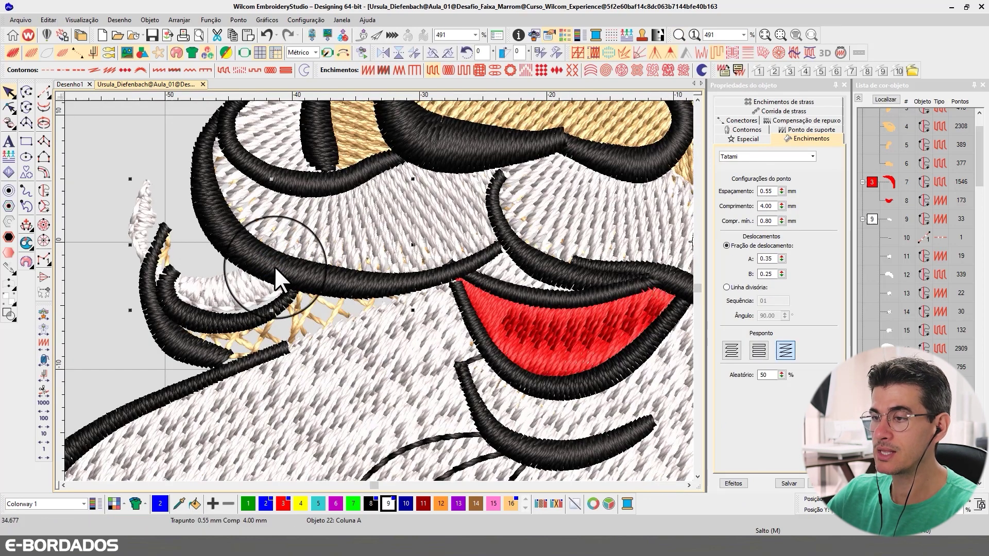
pyautogui.hotkey('ctrl', 'z')
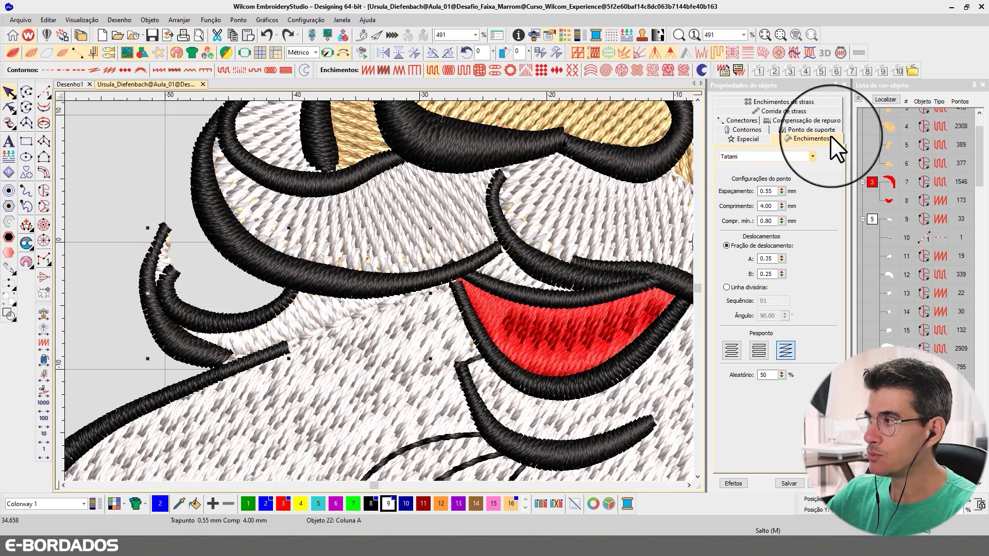
pyautogui.click(883, 100)
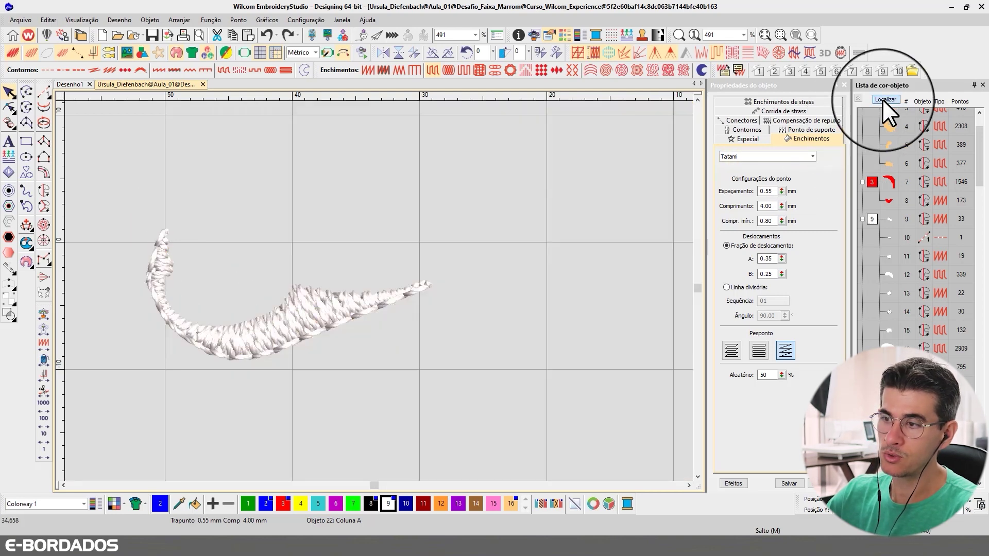
pyautogui.click(882, 100)
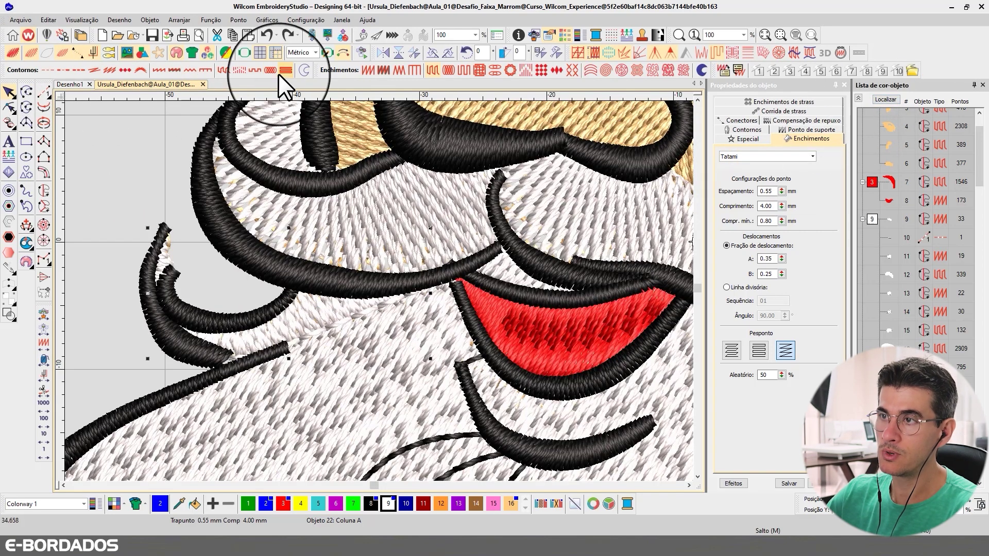
pyautogui.click(367, 71)
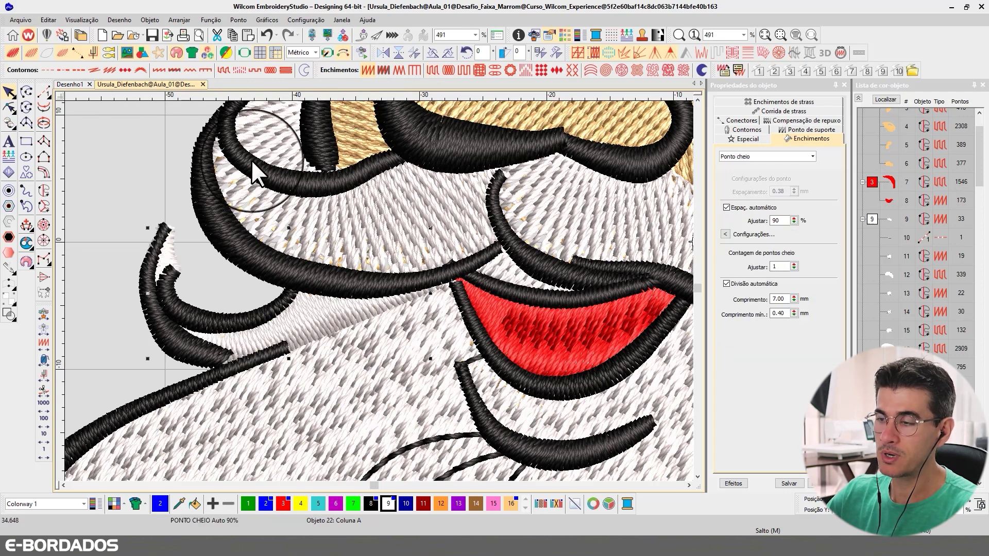
# - Examine the lock's satin stitches in both stitch and realistic views, up close and against the surrounding beard and mustache
pyautogui.press('t')
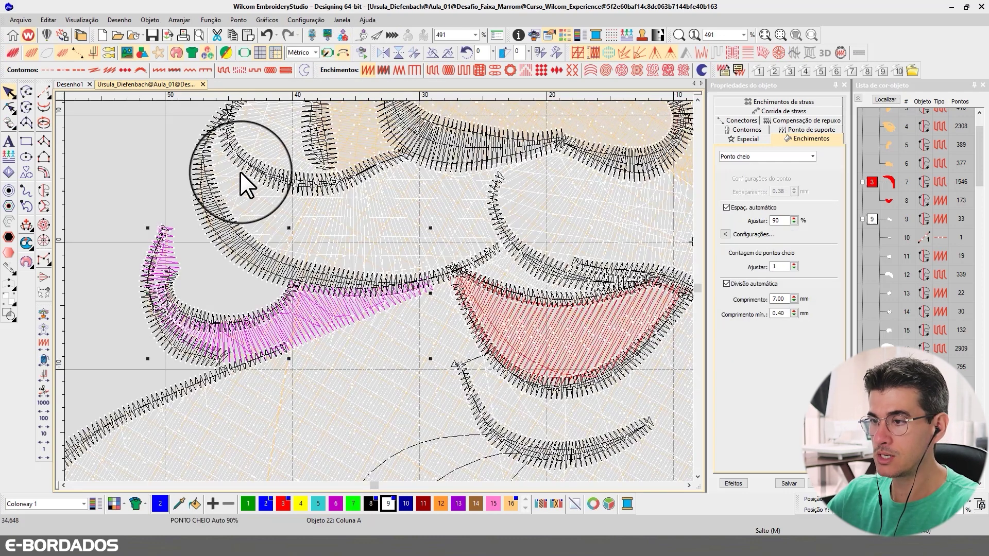
pyautogui.press('t')
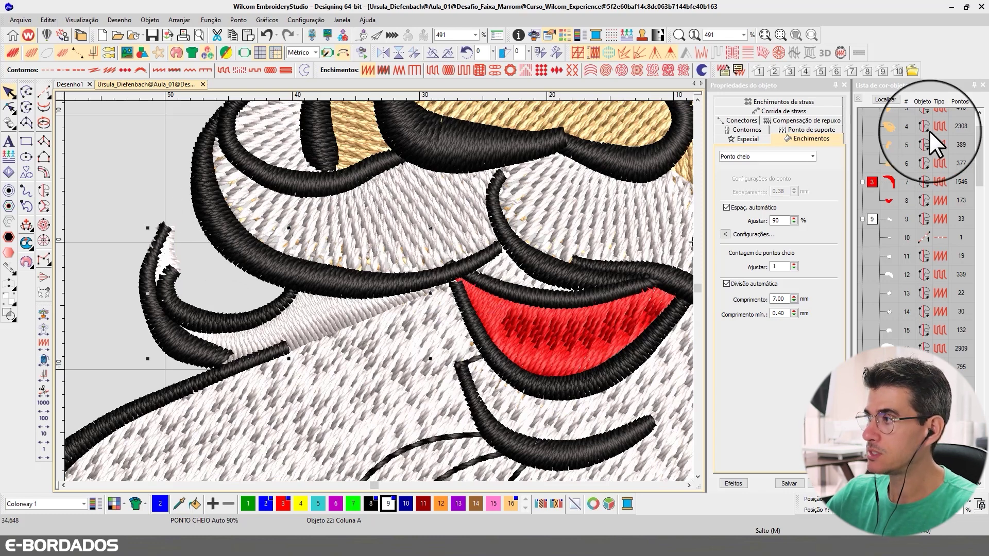
pyautogui.click(879, 100)
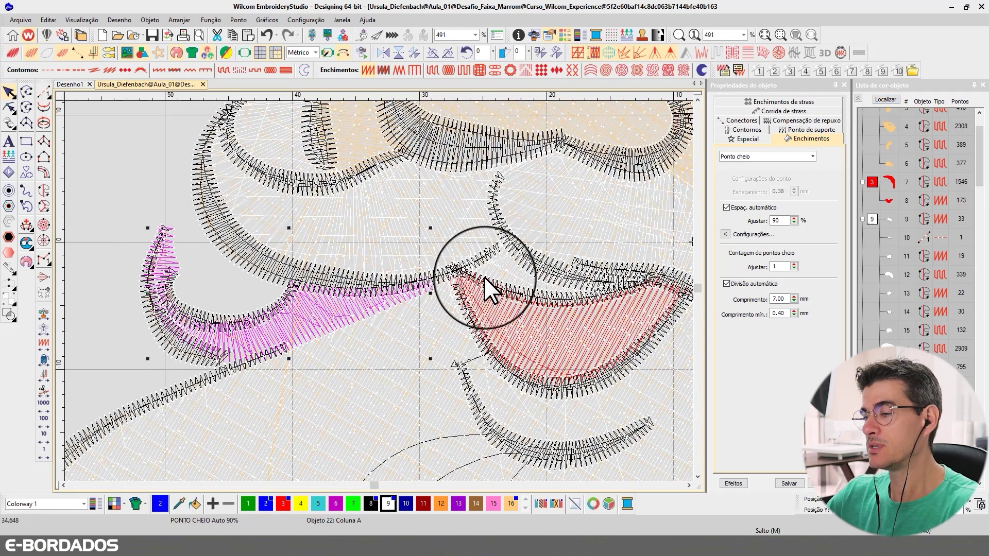
pyautogui.hotkey('shift', 't')
pyautogui.scroll(-4, 460, 298)
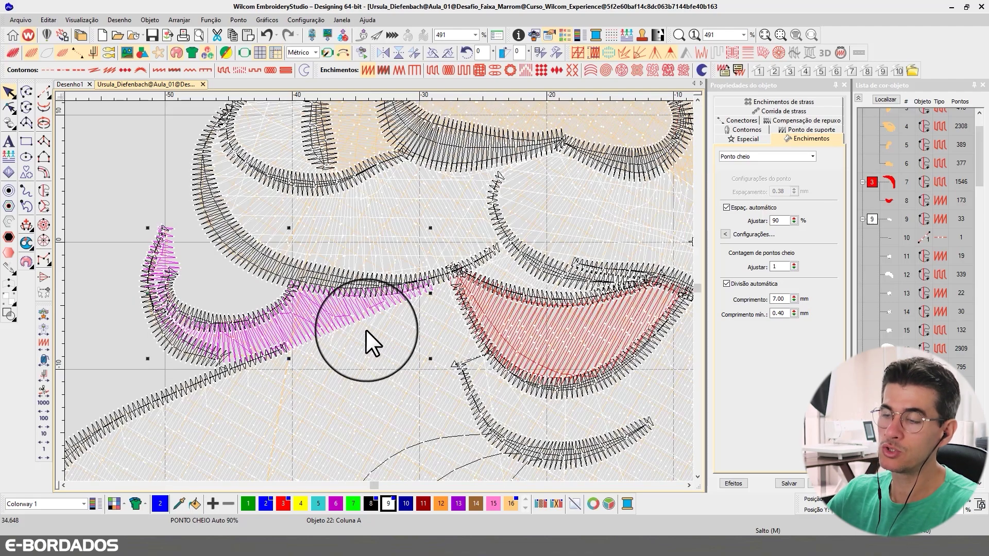
pyautogui.scroll(-2, 401, 291)
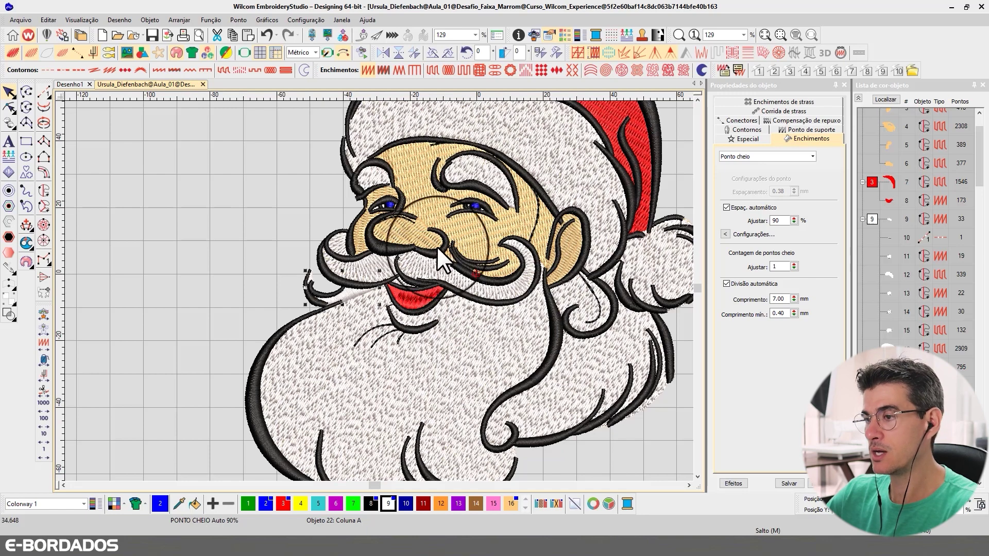
pyautogui.press('z')
pyautogui.click(432, 324)
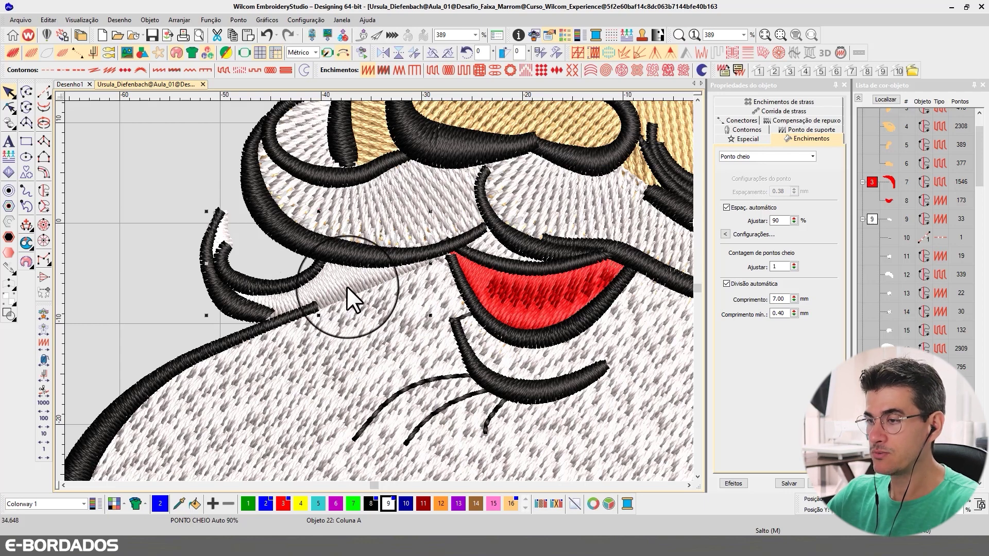
pyautogui.press('t')
pyautogui.press('t')
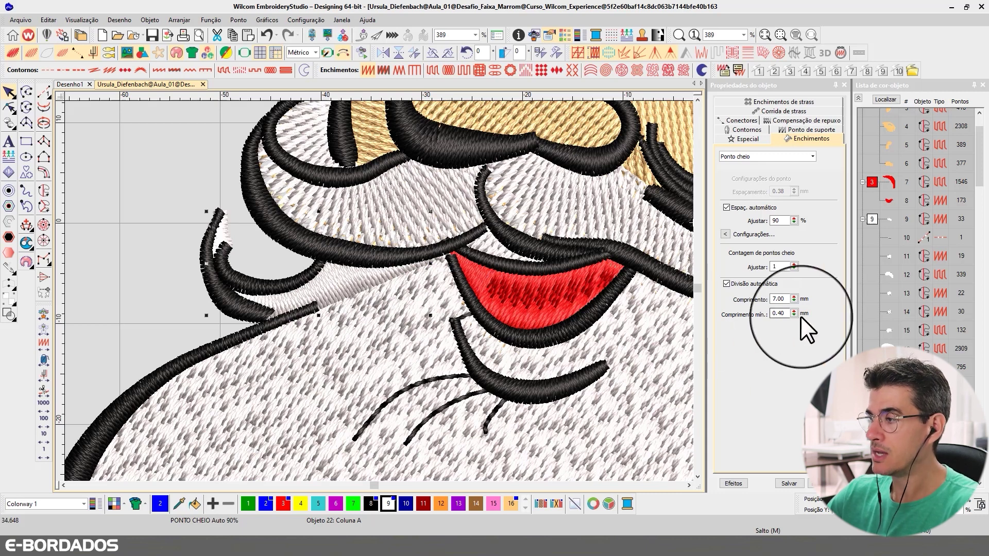
# - Set the white lock's satin automatic split length to 3.50 mm
pyautogui.doubleClick(778, 299)
pyautogui.write('3.50')
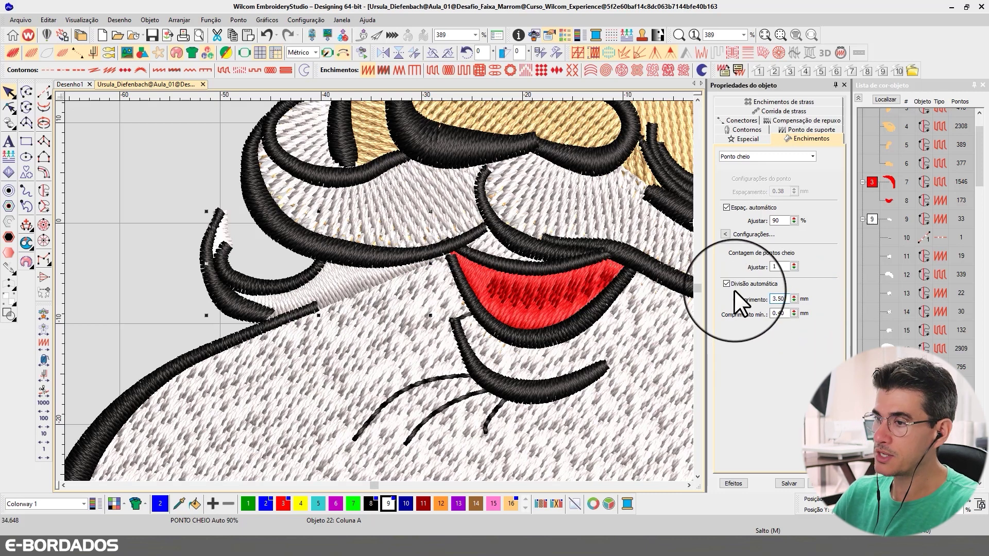
pyautogui.press('Return')
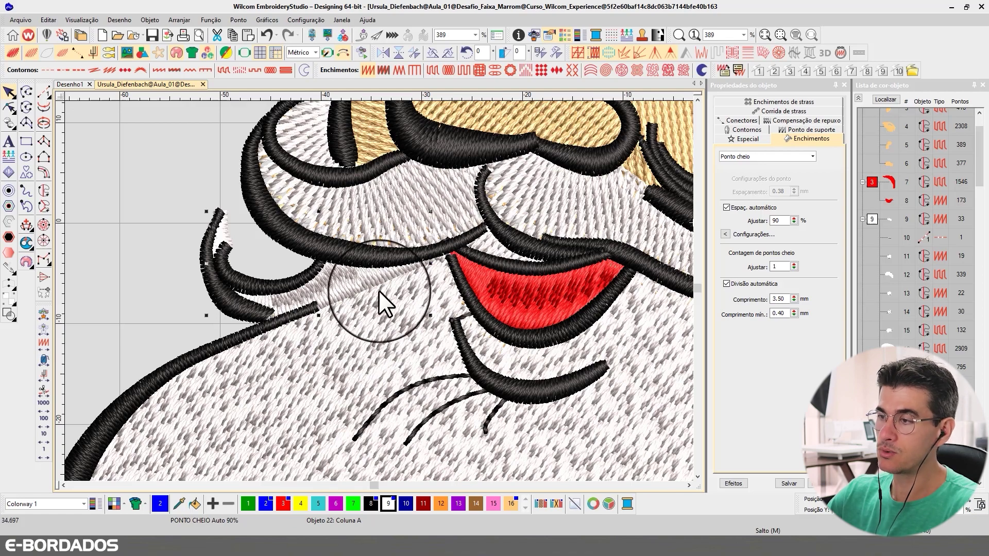
# - Try a random factor of 0% on the large beard's Tatami fill, compare the texture, and restore the 50% setting
pyautogui.scroll(-3, 381, 290)
pyautogui.click(481, 316)
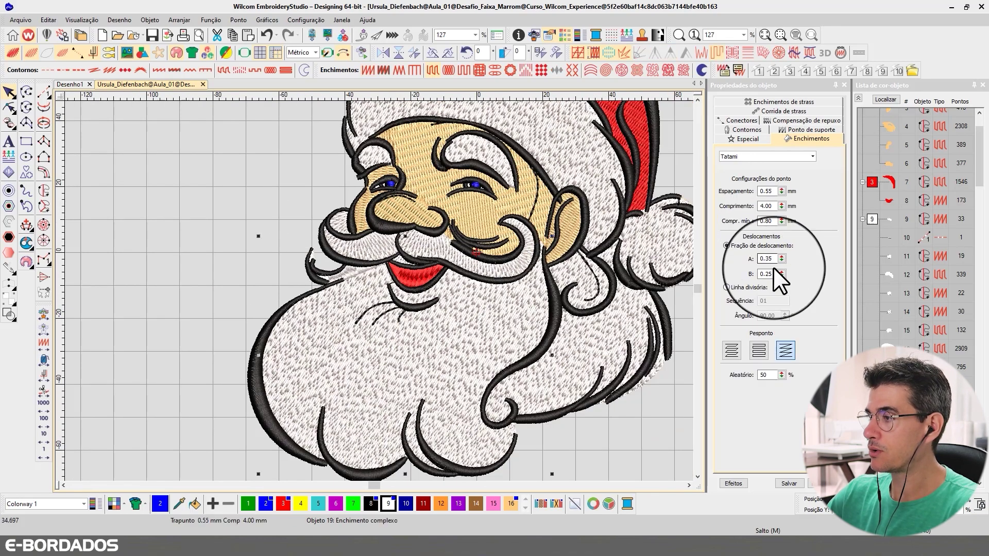
pyautogui.doubleClick(768, 259)
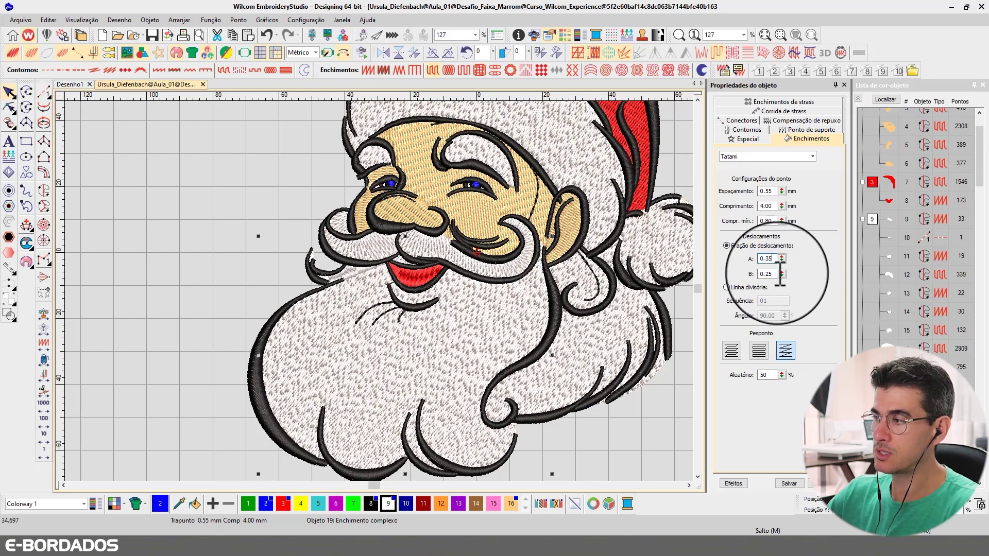
pyautogui.doubleClick(763, 375)
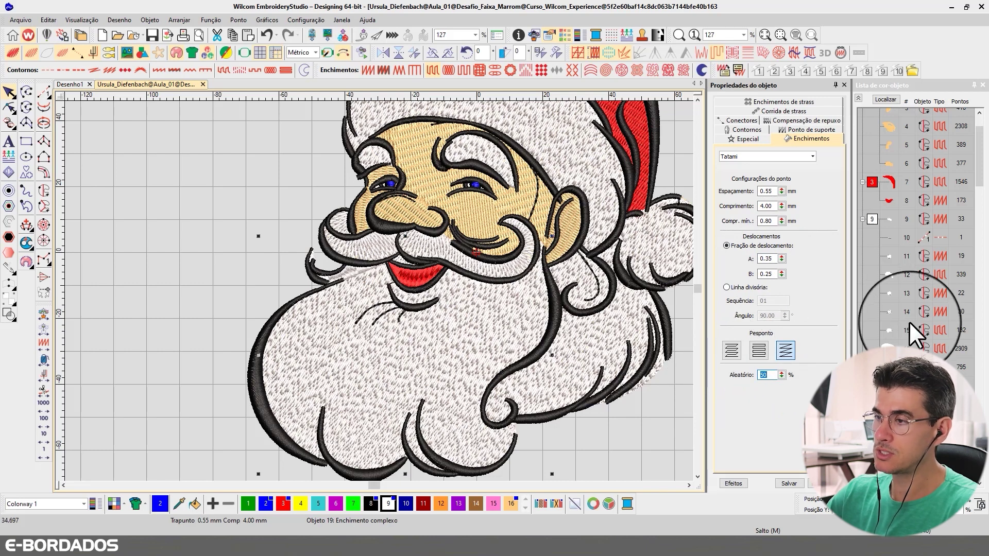
pyautogui.write('0')
pyautogui.press('Return')
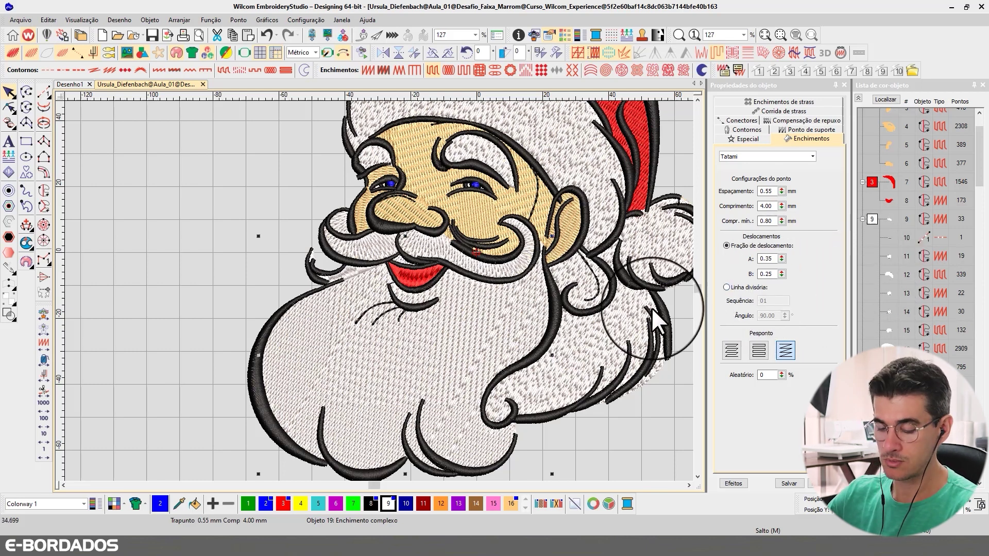
pyautogui.hotkey('ctrl', 'z')
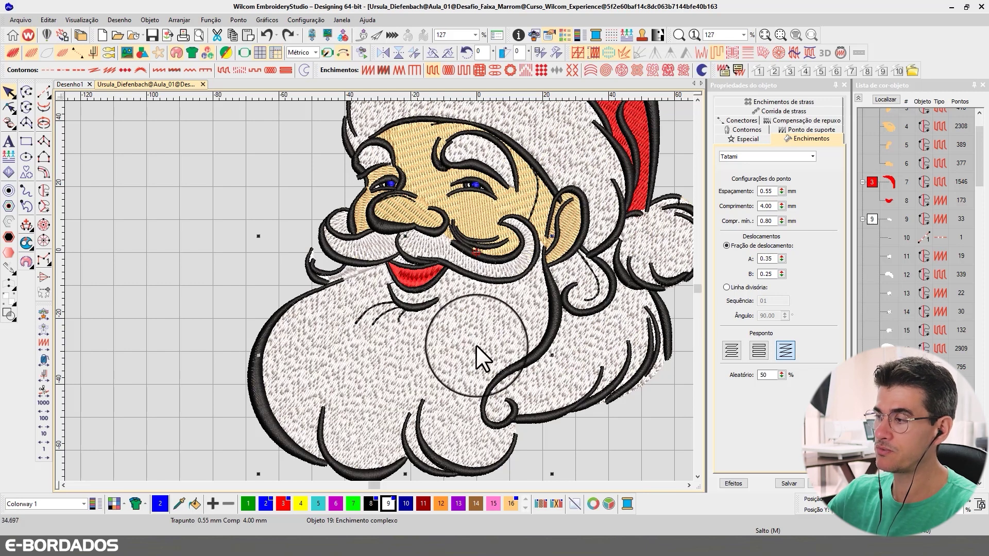
pyautogui.hotkey('ctrl', 'y')
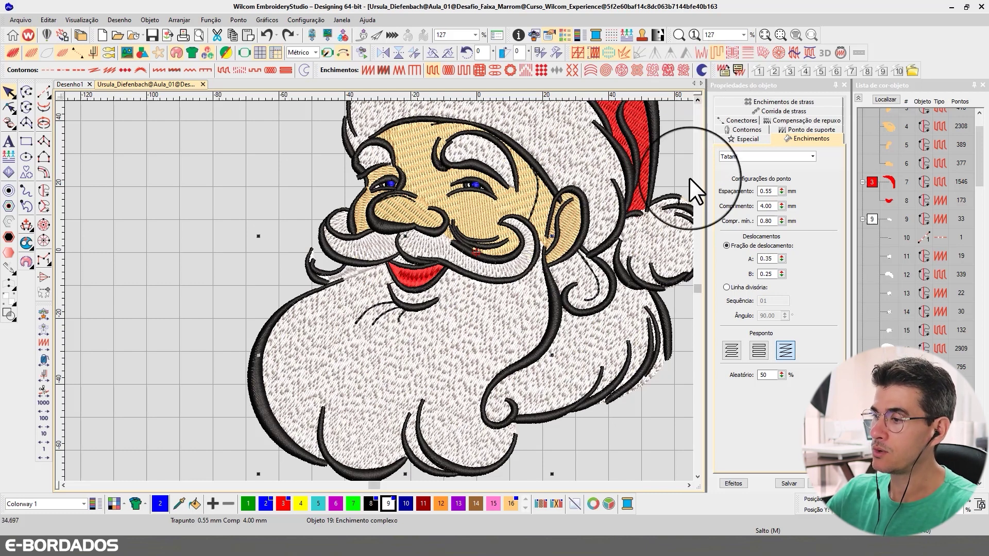
# - Examine the stitch texture and Tatami spacing, length and offset settings of the skin-coloured face fill and the red hat fill
pyautogui.click(485, 206)
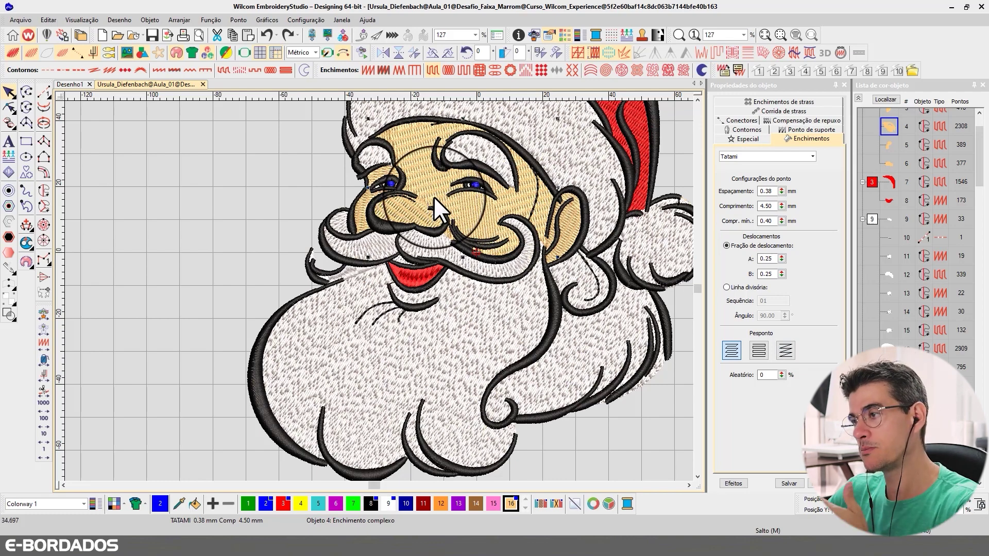
pyautogui.click(699, 98)
pyautogui.click(699, 99)
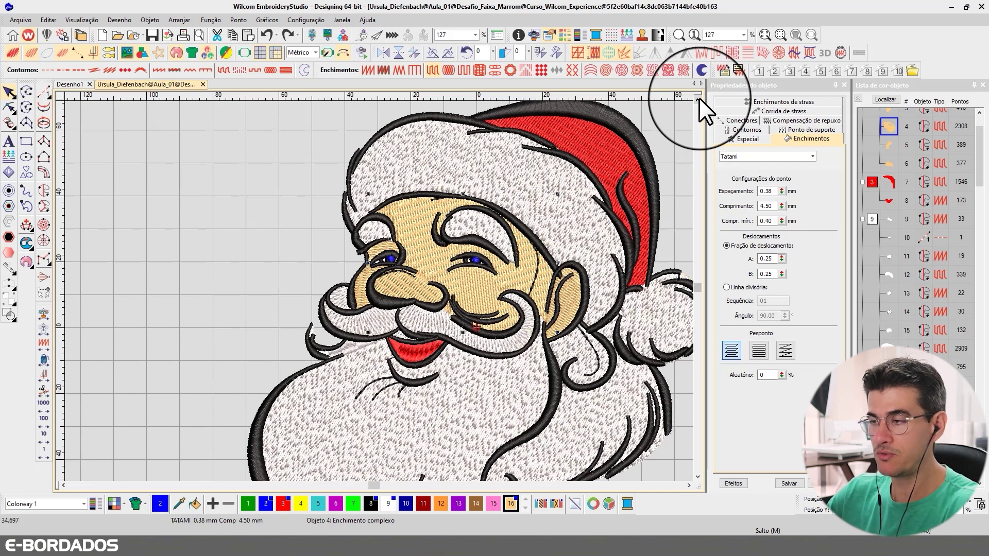
pyautogui.click(689, 485)
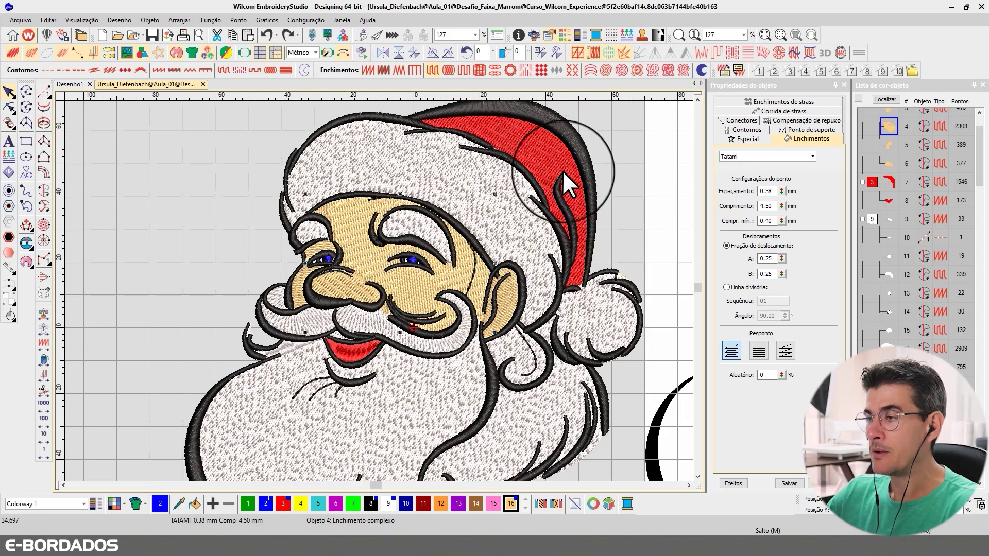
pyautogui.click(533, 153)
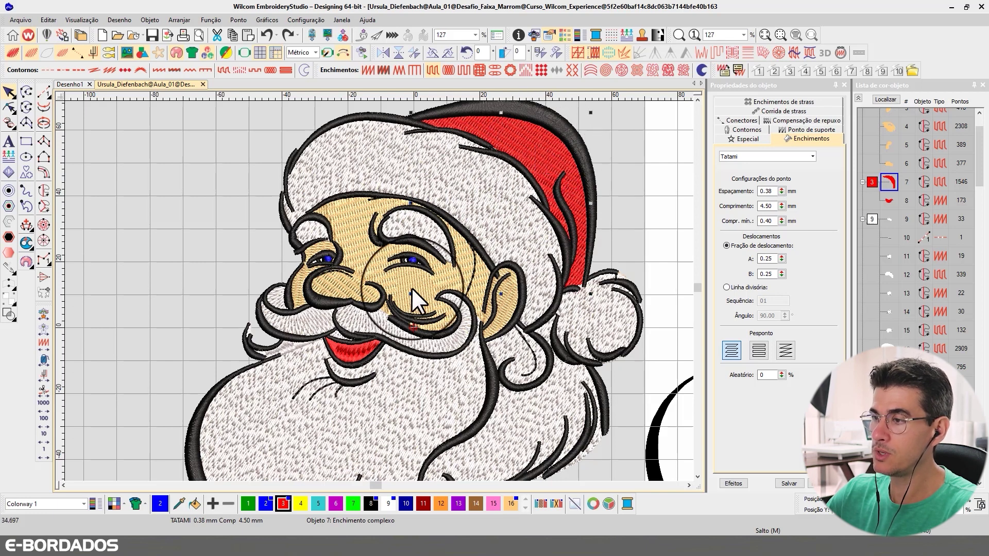
pyautogui.click(619, 135)
pyautogui.click(541, 152)
pyautogui.scroll(2, 378, 292)
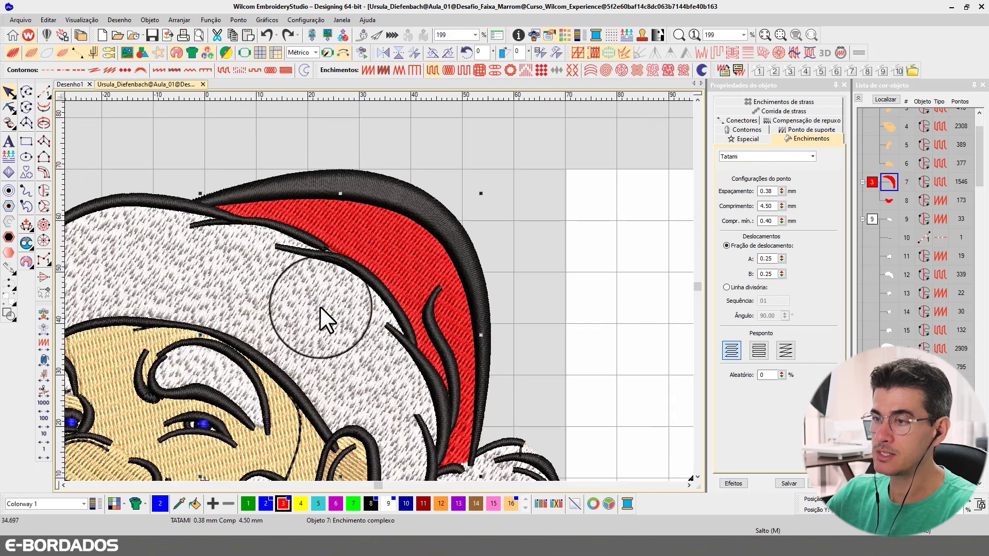
pyautogui.scroll(-2, 320, 307)
pyautogui.scroll(1, 379, 291)
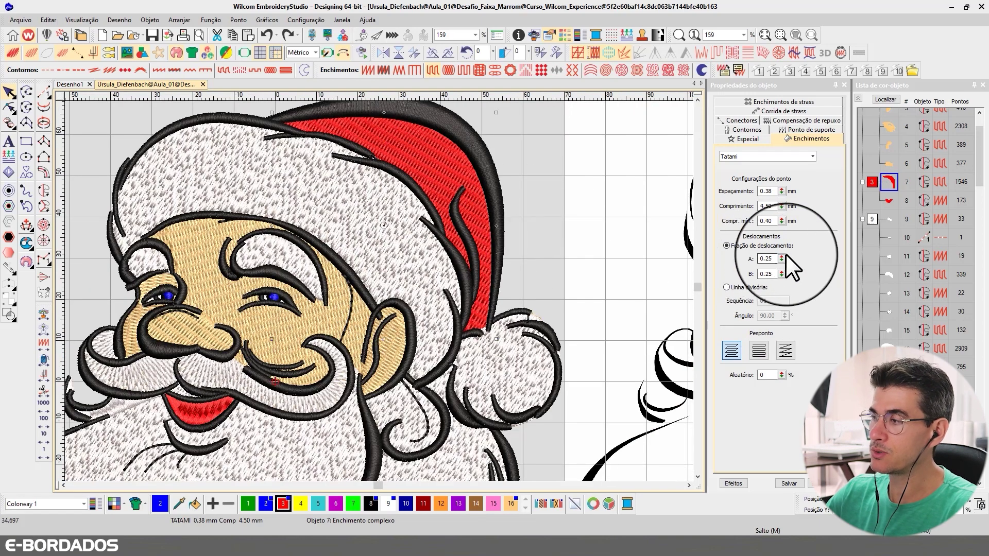
# - Set offset fraction A of the red hat's Tatami fill to 0.35
pyautogui.doubleClick(768, 258)
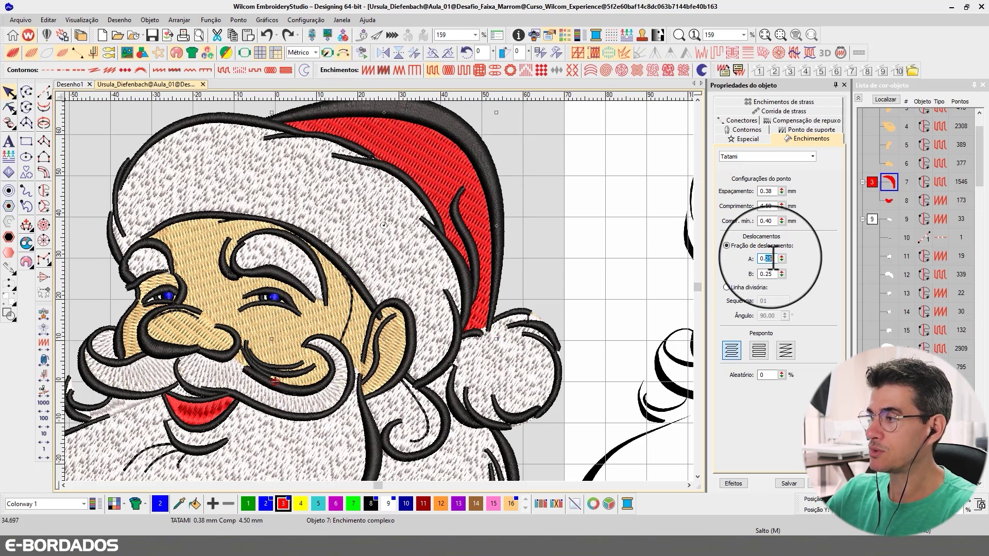
pyautogui.moveTo(767, 258); pyautogui.dragTo(775, 258)
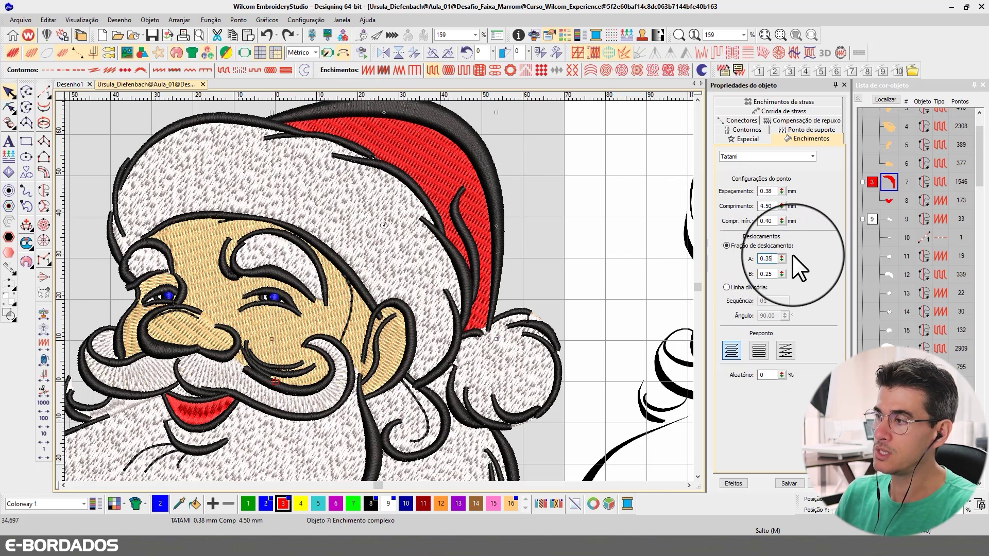
pyautogui.write('35')
pyautogui.press('Return')
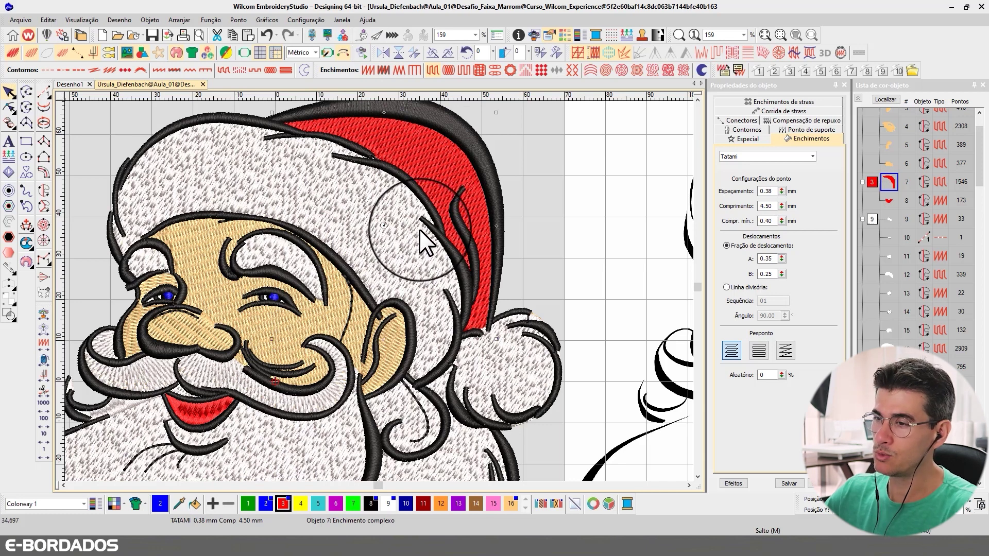
# - Select the four skin-coloured face, nose and ear fills together and set their Tatami offset fraction A to 0.35
pyautogui.click(224, 309)
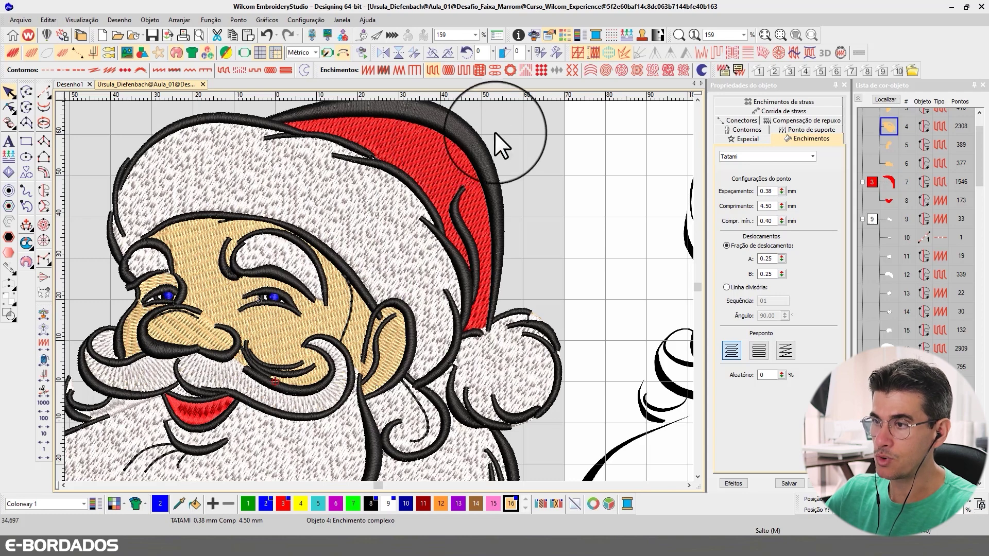
pyautogui.press('t')
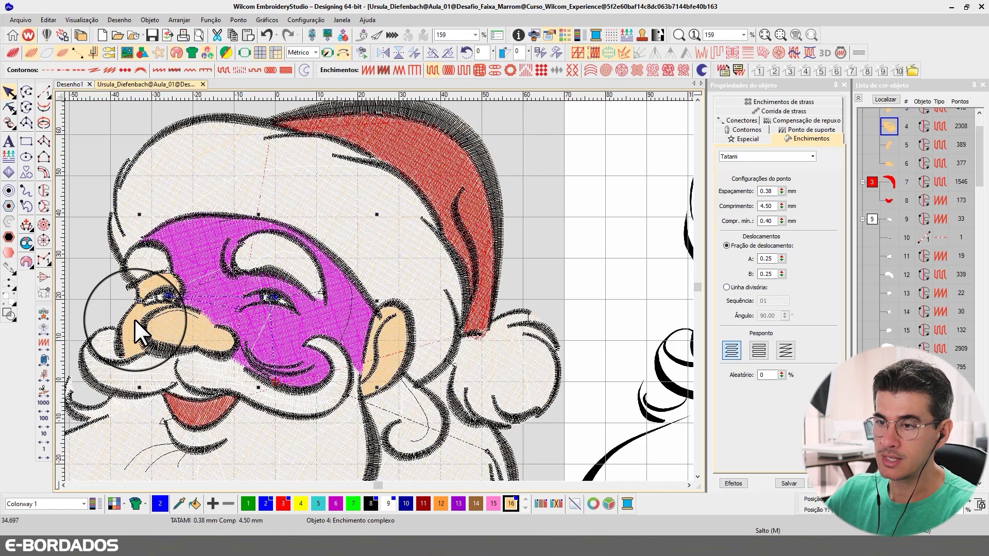
pyautogui.keyDown('ctrl'); pyautogui.click(135, 319); pyautogui.keyUp('ctrl')
pyautogui.keyDown('ctrl'); pyautogui.click(392, 337); pyautogui.keyUp('ctrl')
pyautogui.keyDown('ctrl'); pyautogui.click(385, 360); pyautogui.keyUp('ctrl')
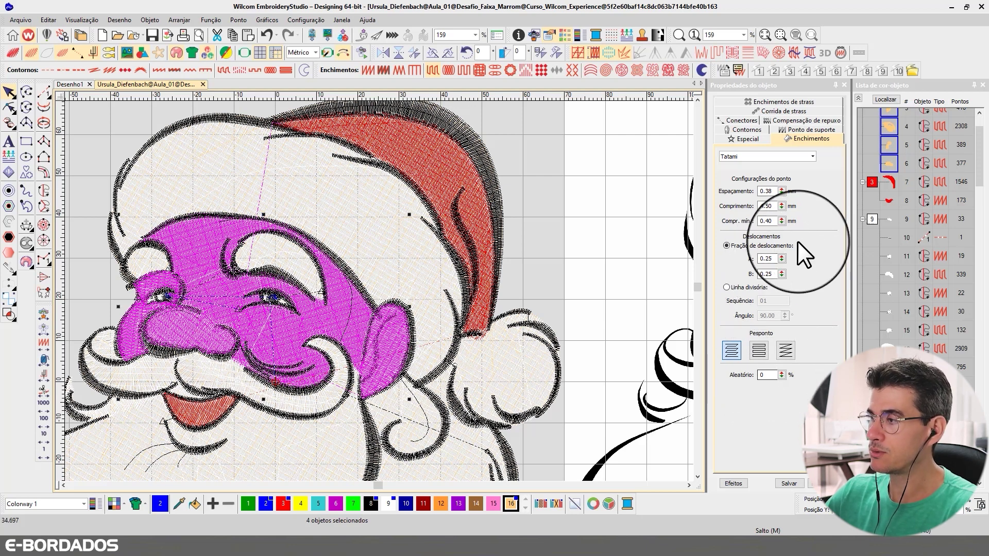
pyautogui.doubleClick(770, 259)
pyautogui.write('0.35')
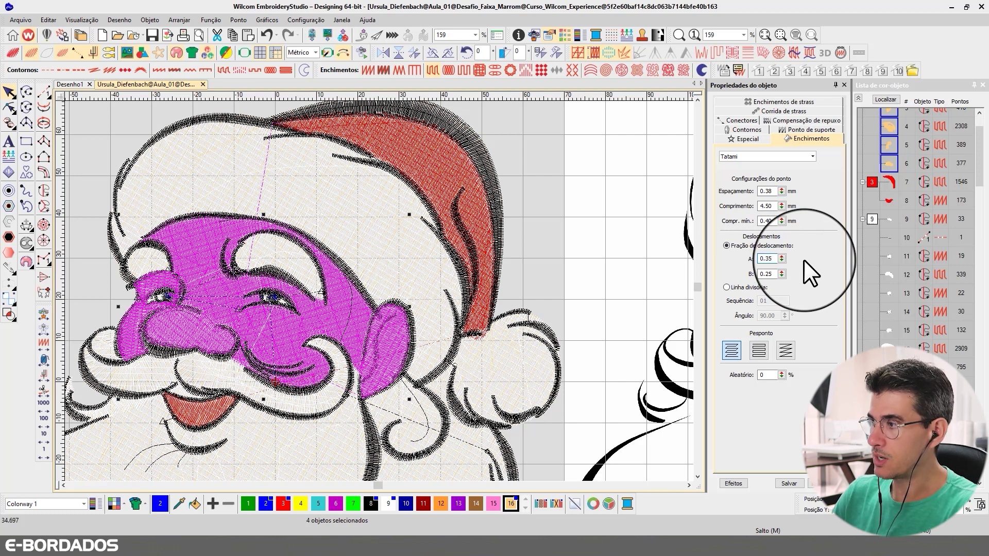
pyautogui.press('Return')
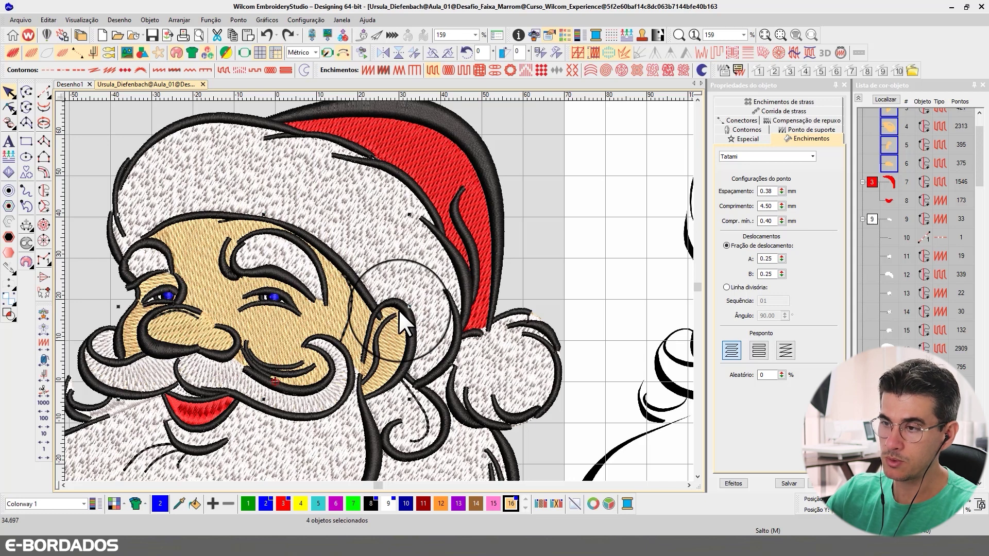
# - Undo and redo the skin fills' offset change to compare the two textures, and clear the selection
pyautogui.hotkey('ctrl', 'z')
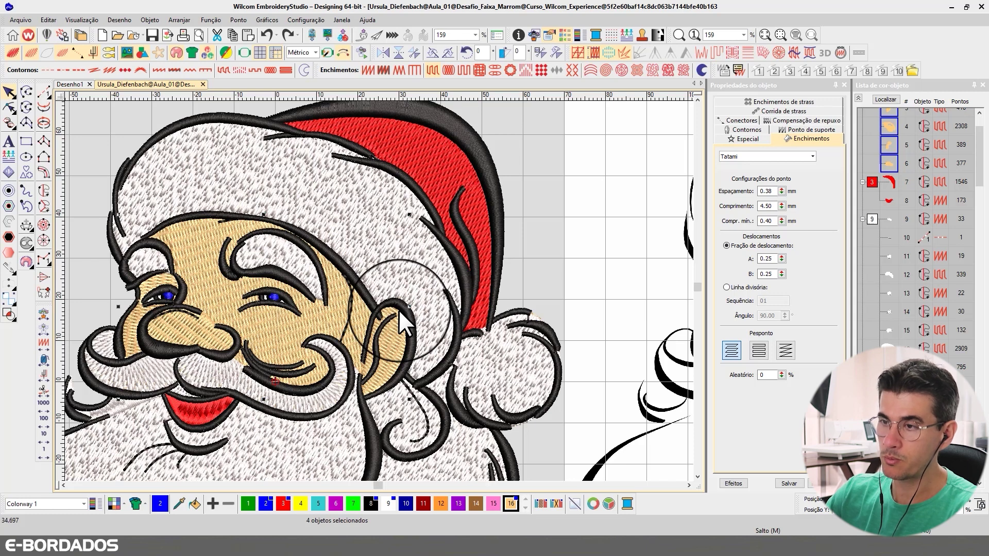
pyautogui.hotkey('ctrl', 'y')
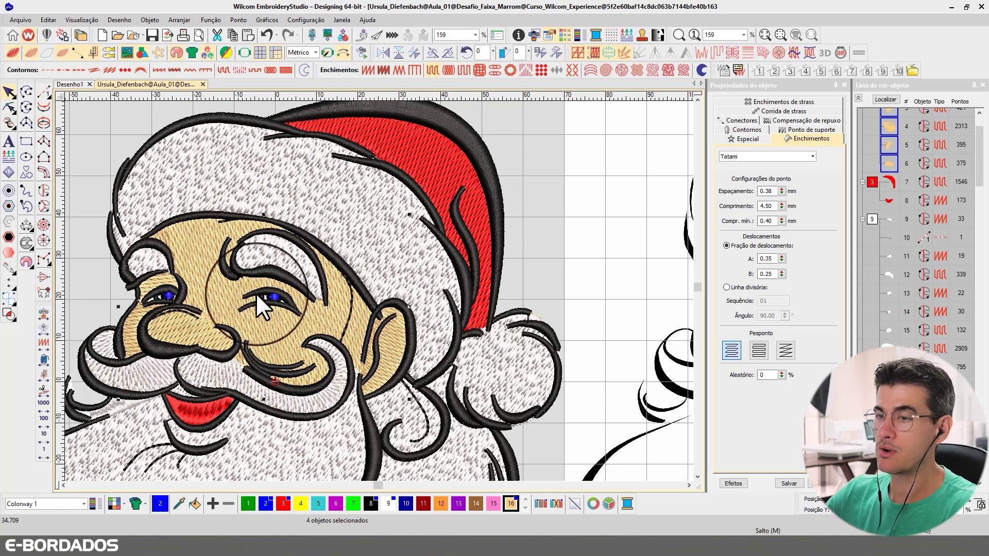
pyautogui.click(543, 240)
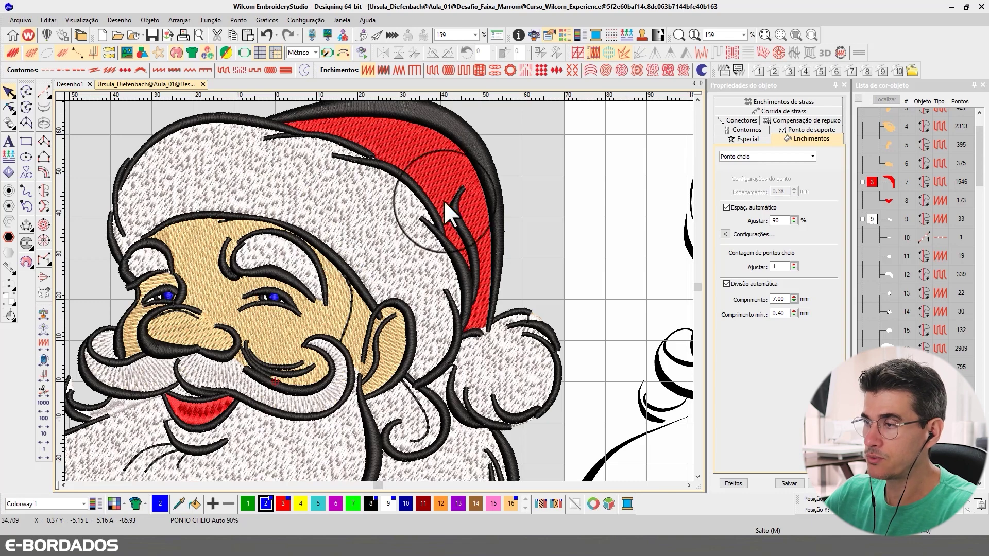
# - Examine the red hat fill and its thick black satin outline up close, and measure the outline's width
pyautogui.press('t')
pyautogui.click(476, 150)
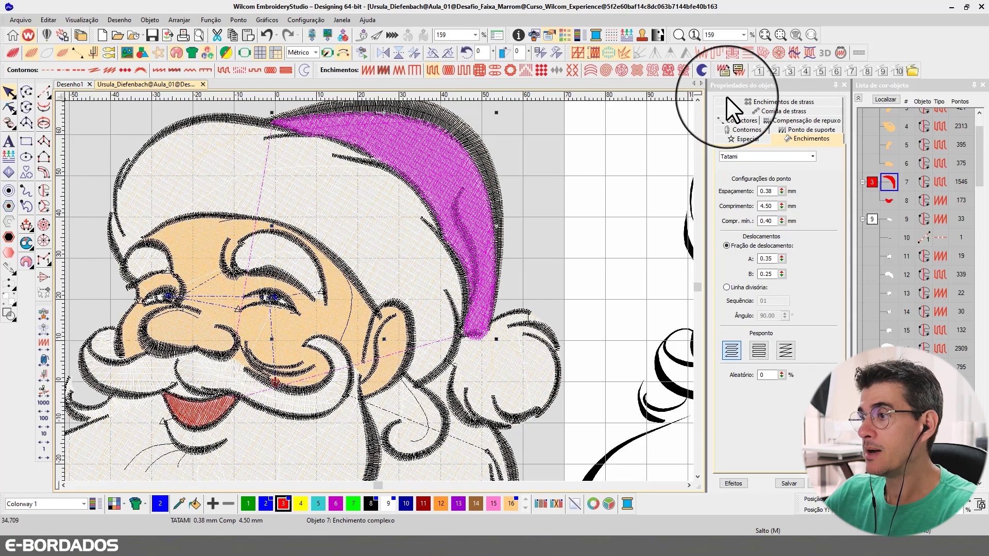
pyautogui.press('b')
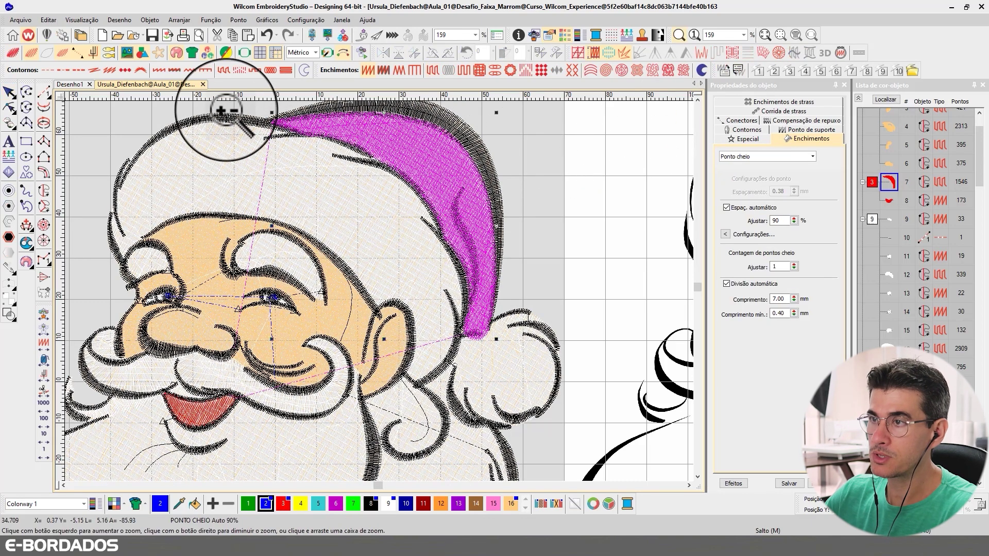
pyautogui.moveTo(223, 110); pyautogui.dragTo(552, 353)
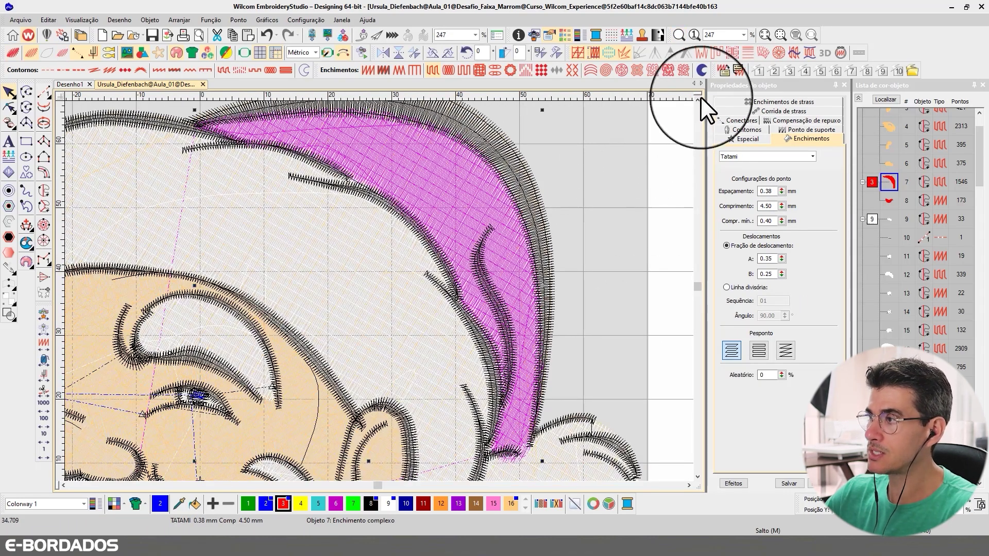
pyautogui.click(698, 98)
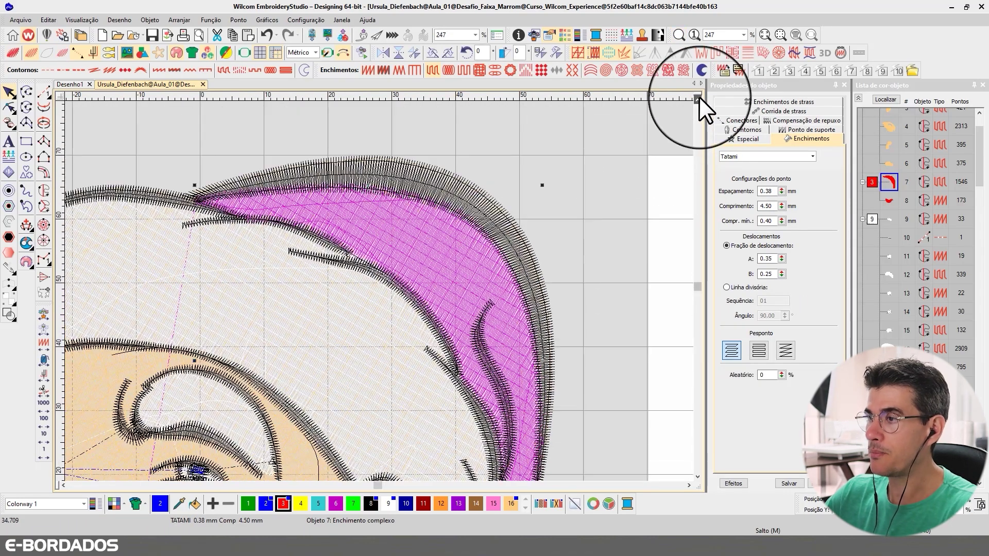
pyautogui.click(697, 98)
pyautogui.click(440, 222)
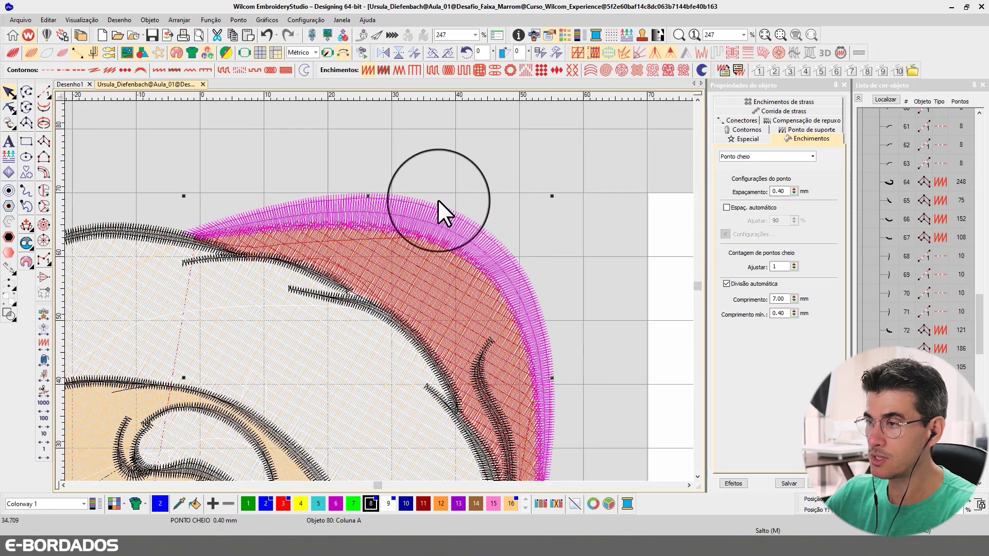
pyautogui.click(464, 160)
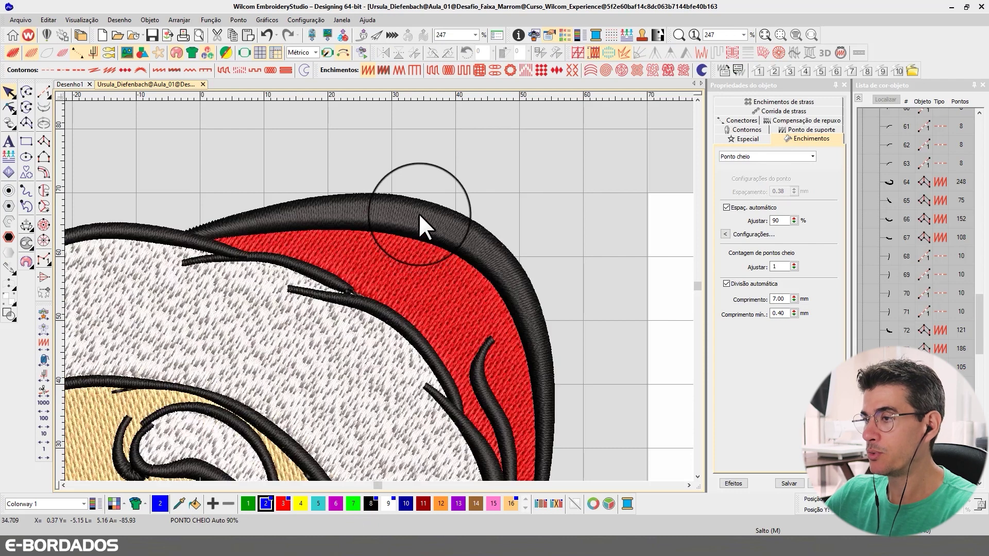
pyautogui.press('m')
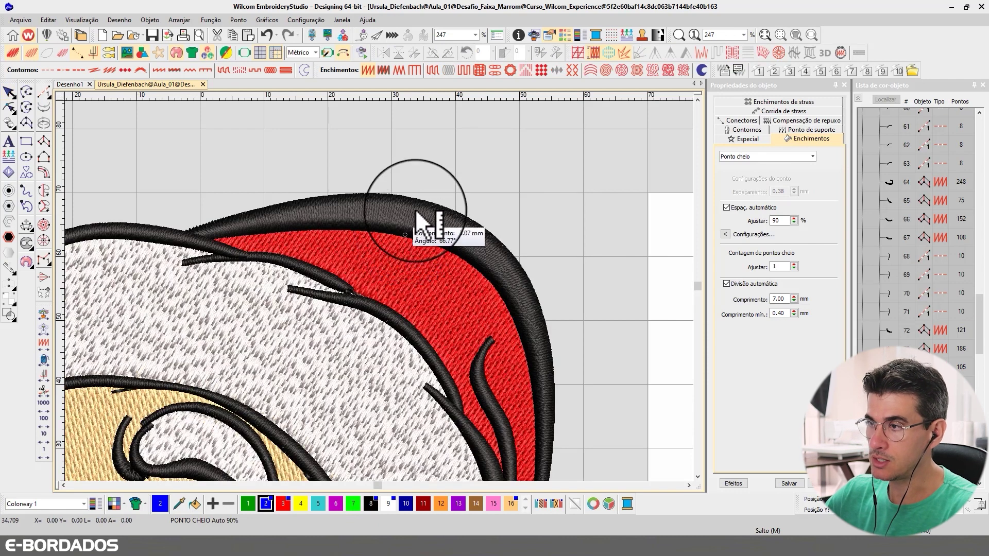
pyautogui.moveTo(416, 211); pyautogui.dragTo(429, 201)
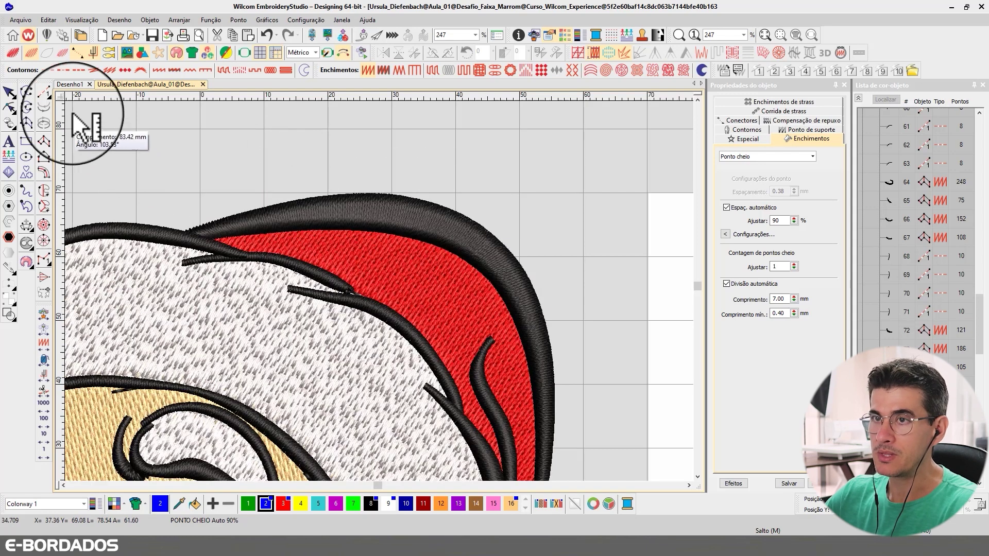
# - Set the stitch spacing of the hat's thick outer black satin outline to 0.36 mm
pyautogui.click(9, 92)
pyautogui.click(448, 221)
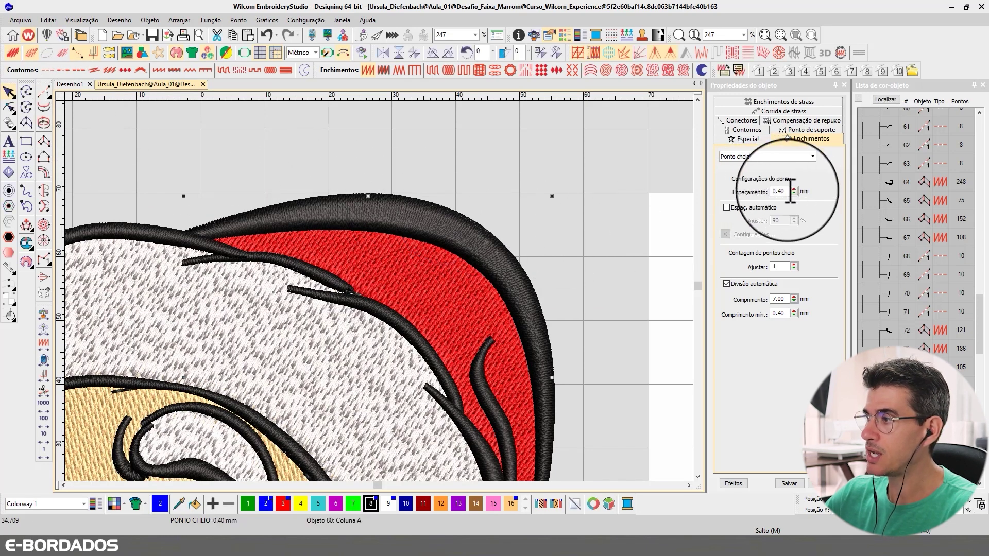
pyautogui.press('t')
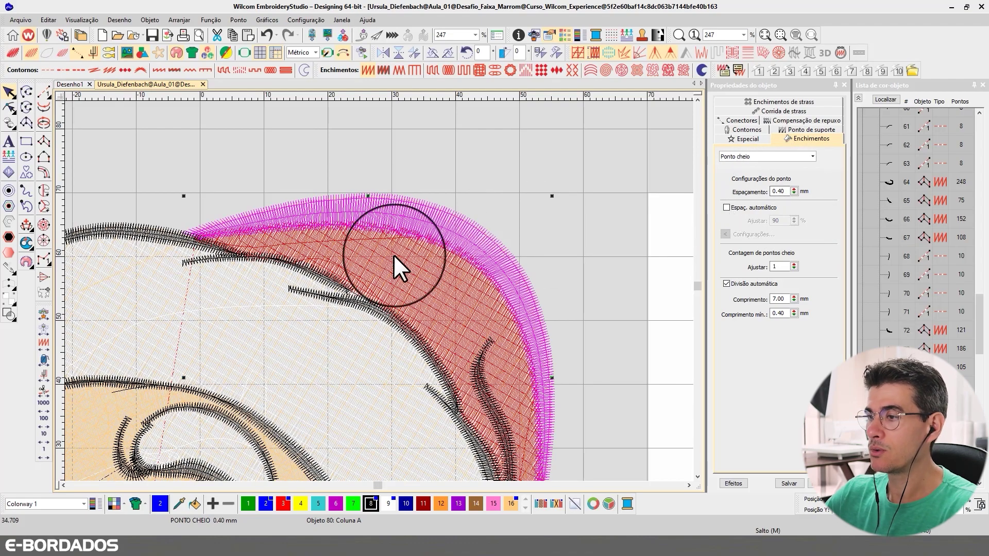
pyautogui.scroll(-2, 386, 304)
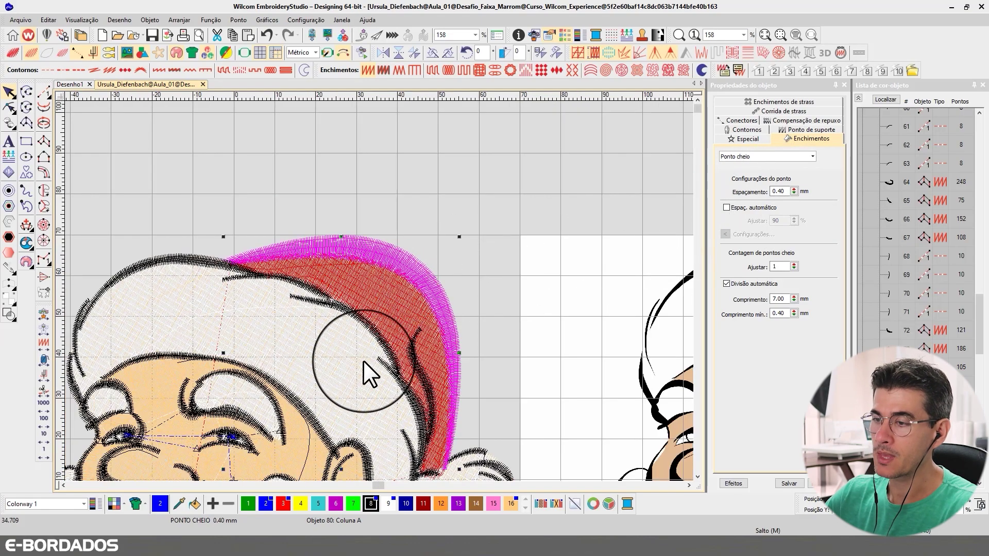
pyautogui.scroll(-2, 350, 363)
pyautogui.scroll(3, 355, 319)
pyautogui.scroll(4, 366, 237)
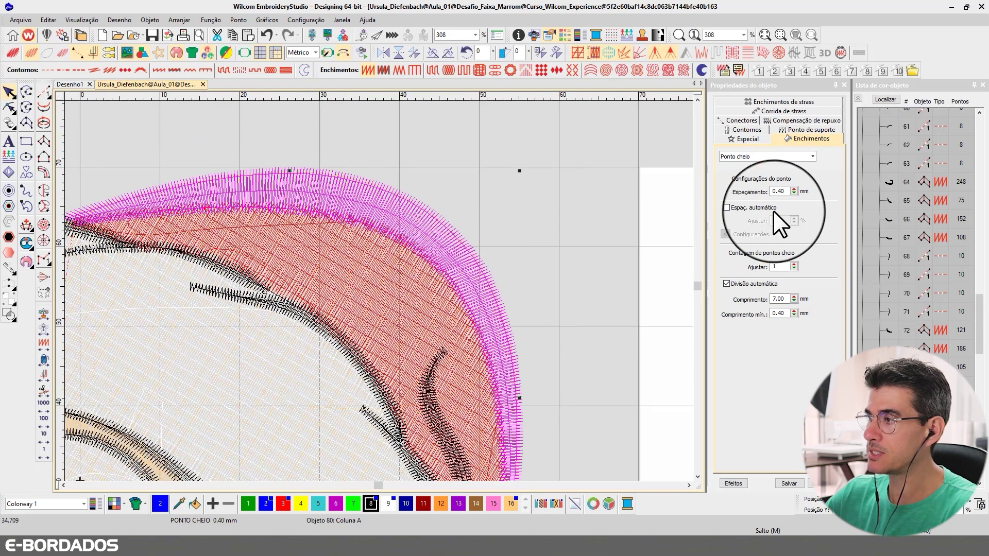
pyautogui.doubleClick(781, 191)
pyautogui.write('36')
pyautogui.press('Return')
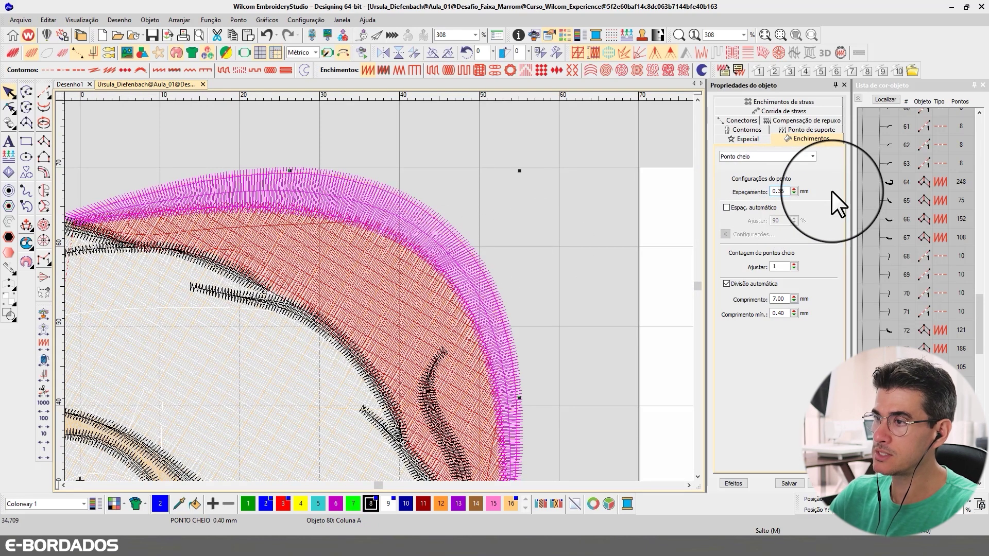
# - Change the first underlay of the hat's outer black outline to double zigzag (Zigue-zague duplo)
pyautogui.click(801, 130)
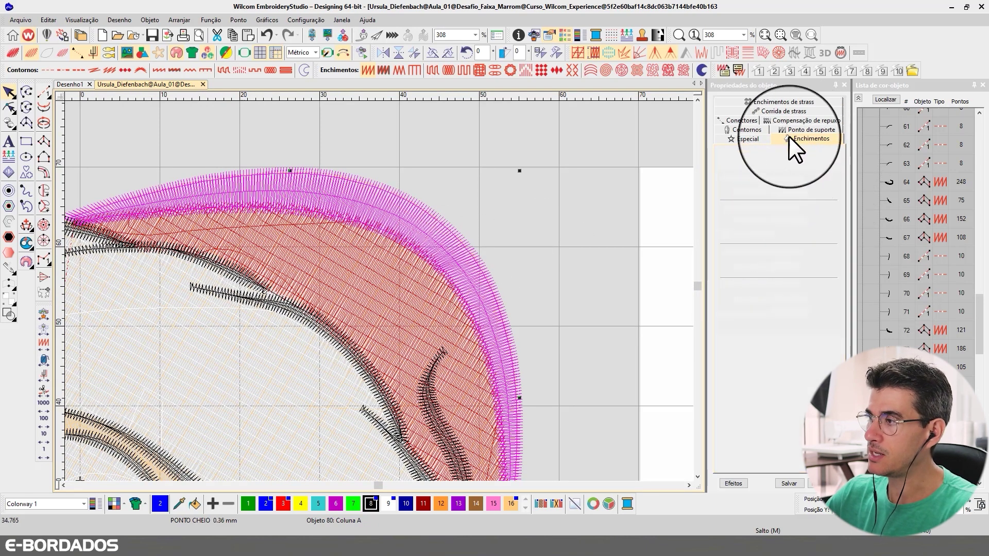
pyautogui.click(765, 181)
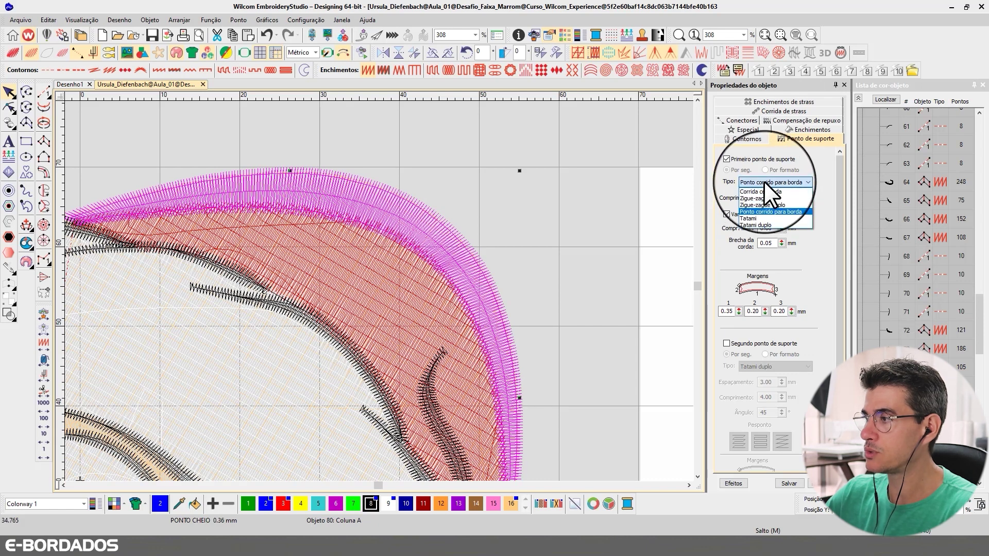
pyautogui.click(764, 205)
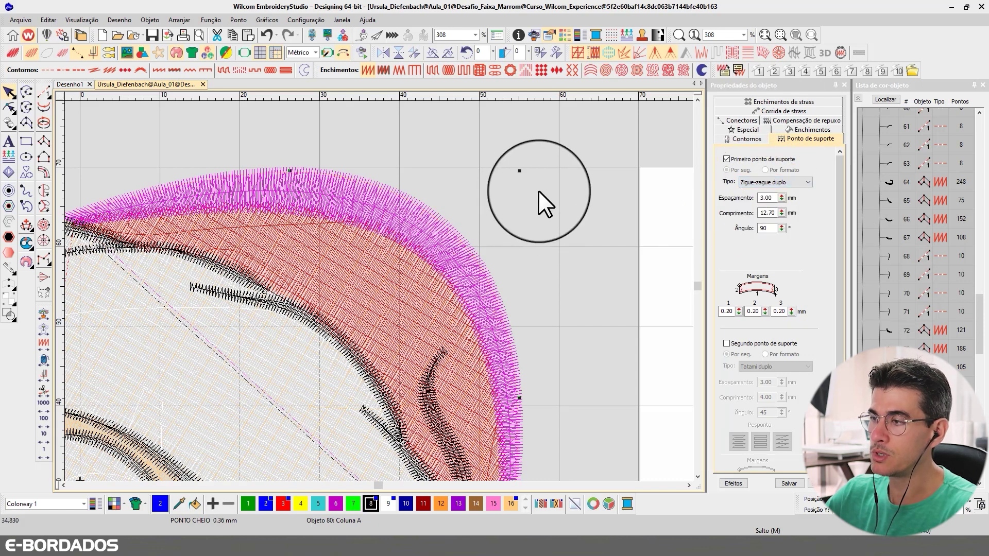
# - Reshape the red hat fill by moving its outer edge nodes outward so it extends farther beneath the black outline
pyautogui.click(343, 275)
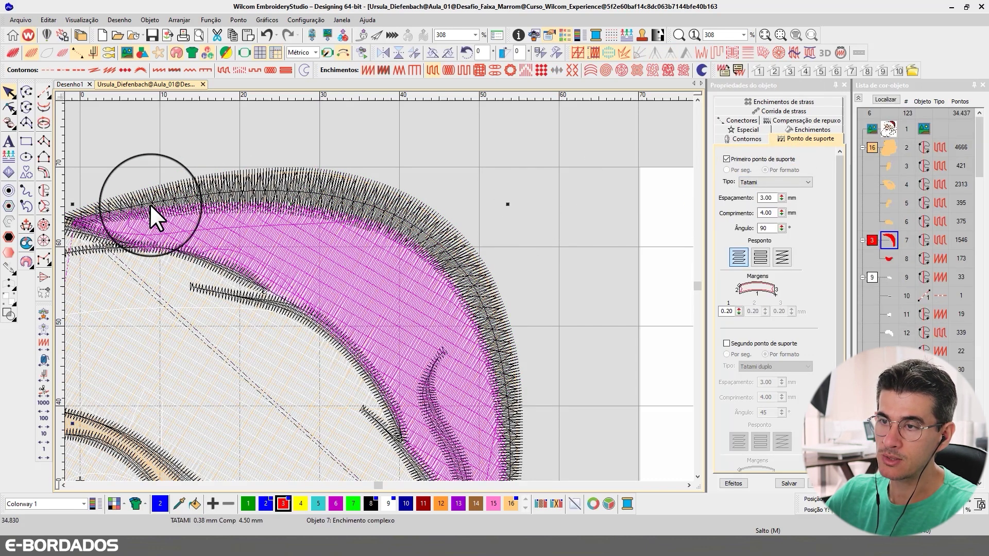
pyautogui.click(8, 108)
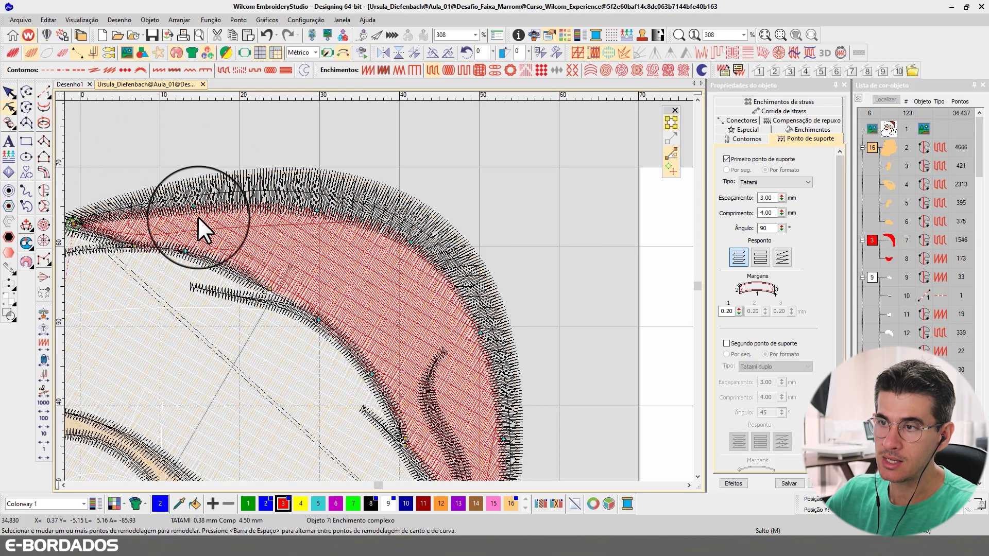
pyautogui.moveTo(196, 208); pyautogui.dragTo(203, 196)
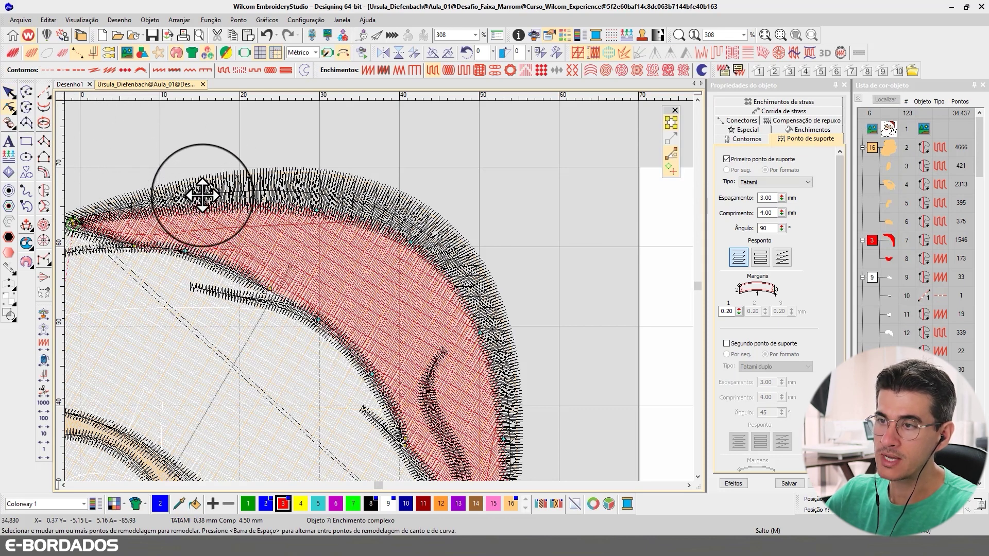
pyautogui.moveTo(320, 207); pyautogui.dragTo(328, 199)
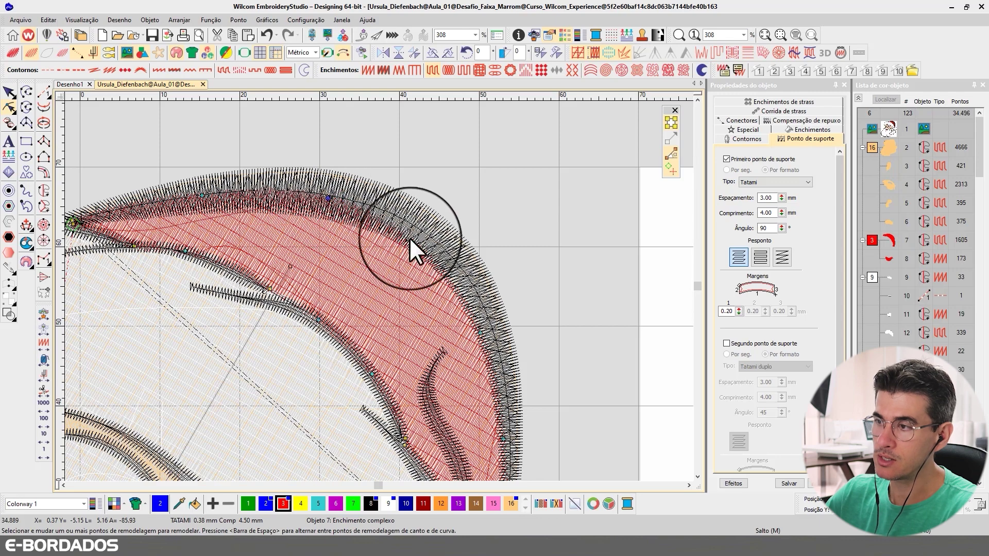
pyautogui.click(439, 254)
pyautogui.moveTo(439, 255); pyautogui.dragTo(491, 328)
pyautogui.click(698, 476)
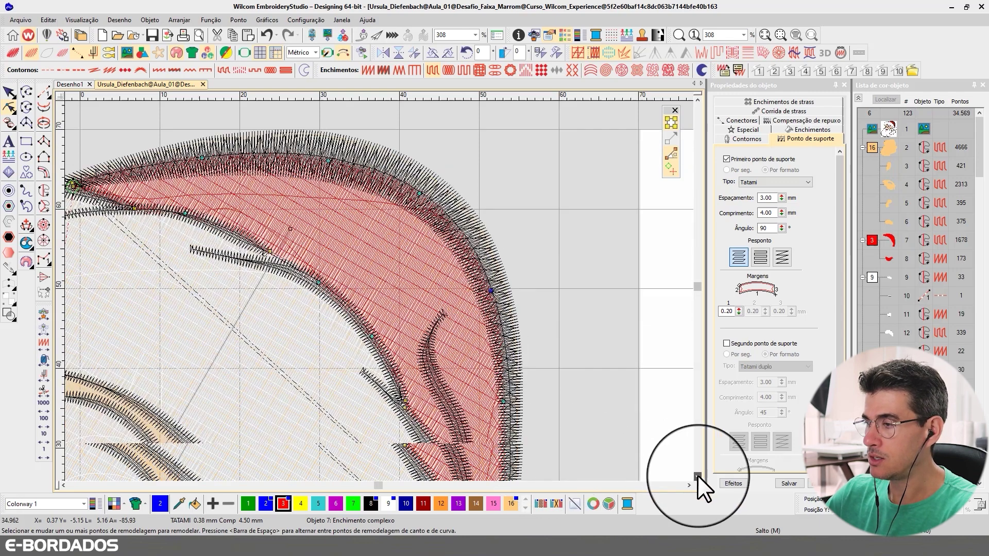
pyautogui.click(697, 476)
pyautogui.moveTo(503, 326); pyautogui.dragTo(510, 328)
# - Check the overlap between the reshaped red hat fill and the black outline in stitch and realistic views
pyautogui.press('t')
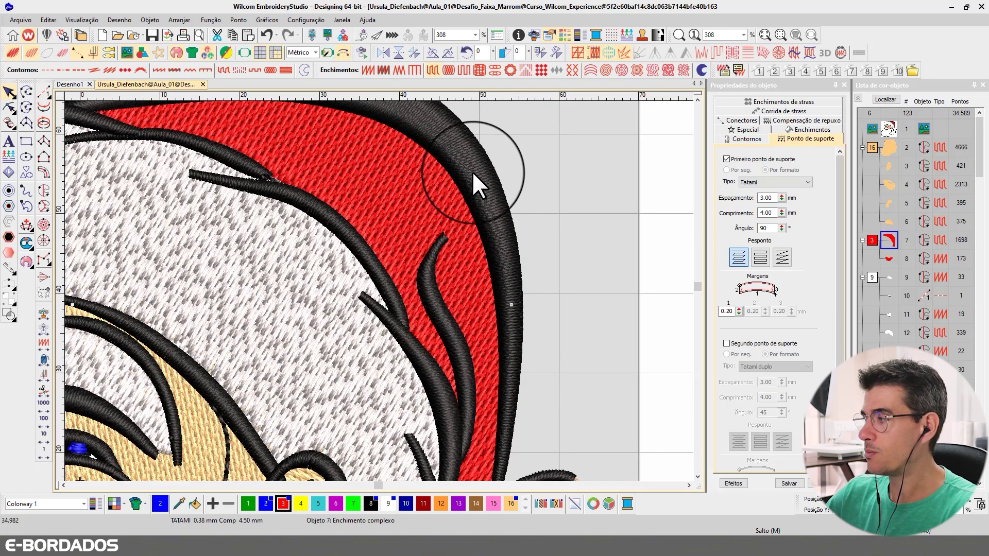
pyautogui.press('t')
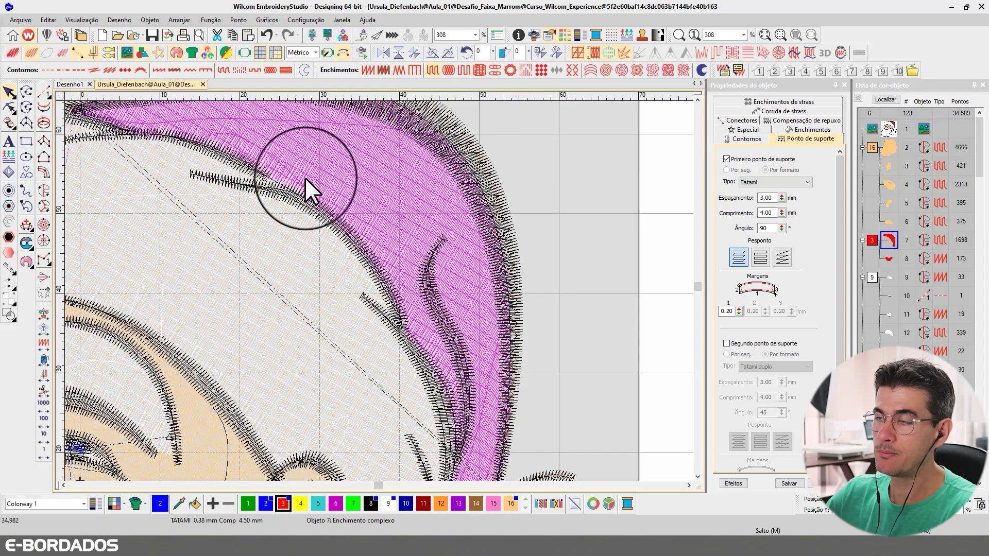
pyautogui.click(698, 100)
pyautogui.press('t')
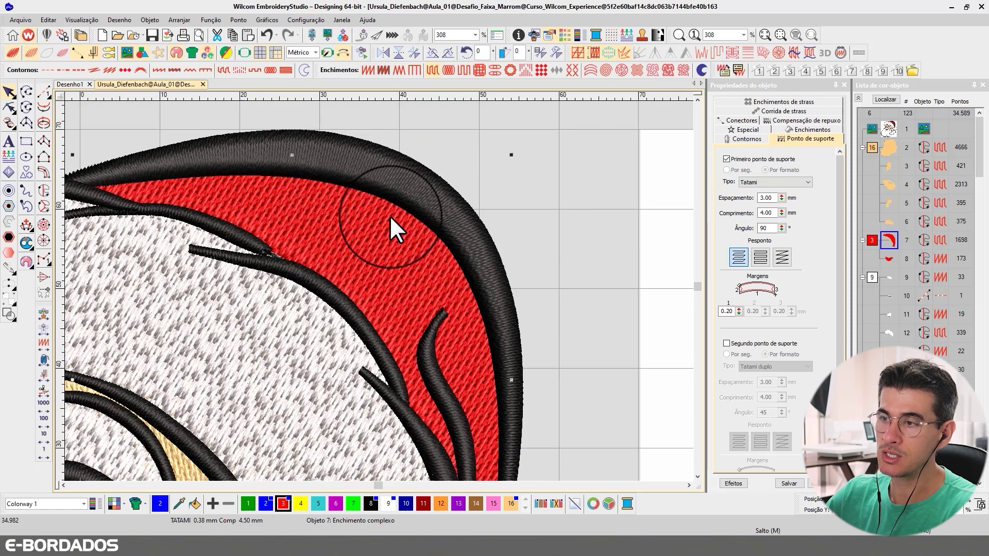
# - Adjust the red hat fill's inner edge by moving its node where the black brim outline strokes meet
pyautogui.press('t')
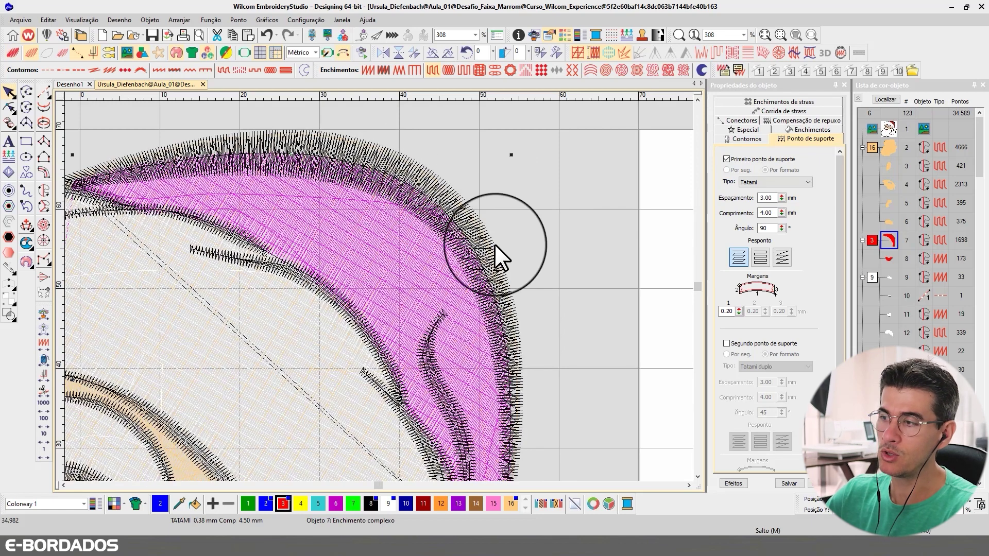
pyautogui.press('t')
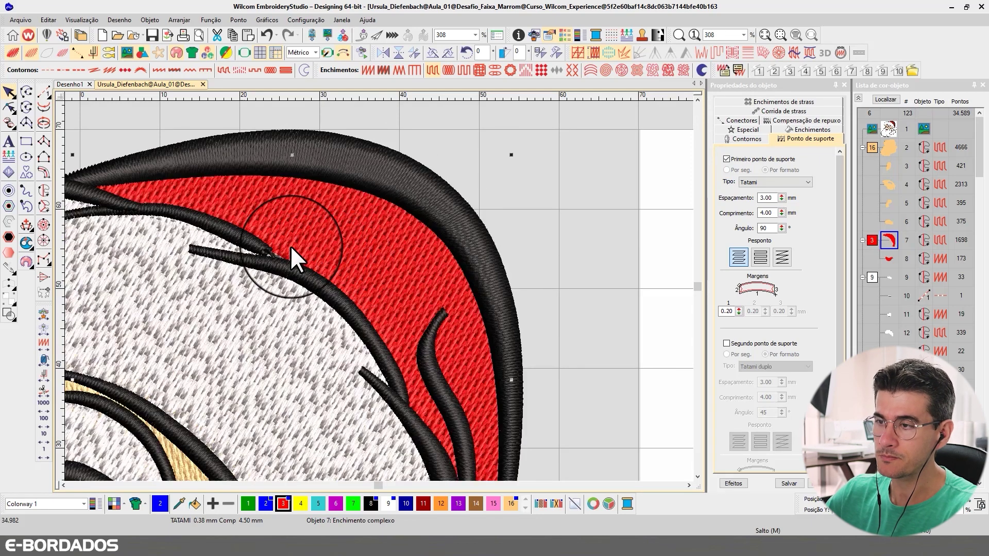
pyautogui.press('h')
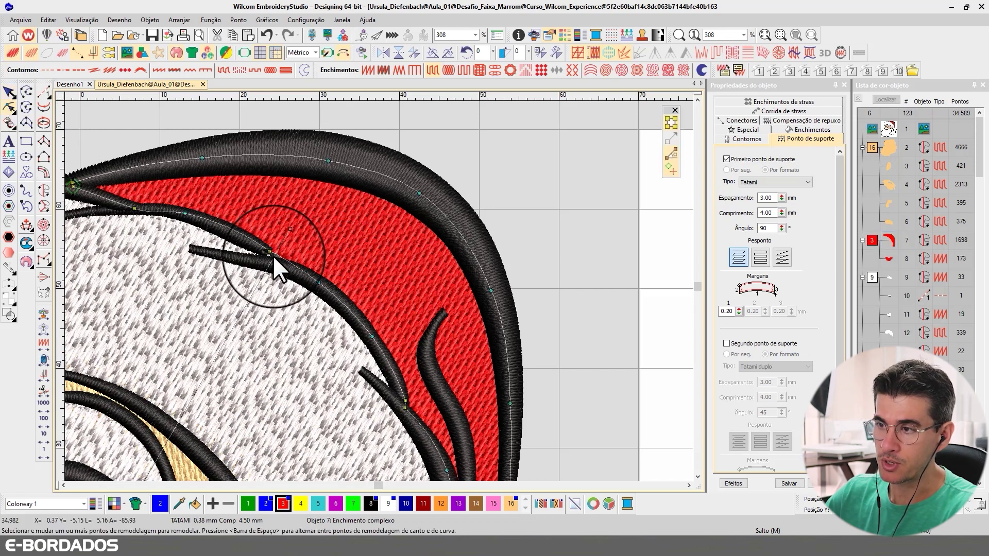
pyautogui.click(10, 93)
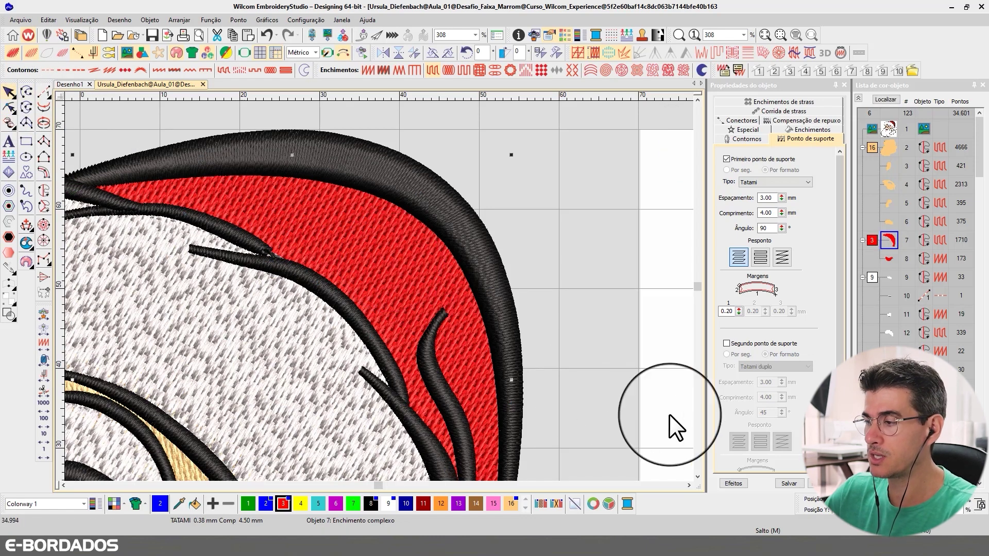
# - Select the white hat brim fill and move its top edge nodes outward beneath the black outline near the red hat
pyautogui.scroll(-2, 380, 287)
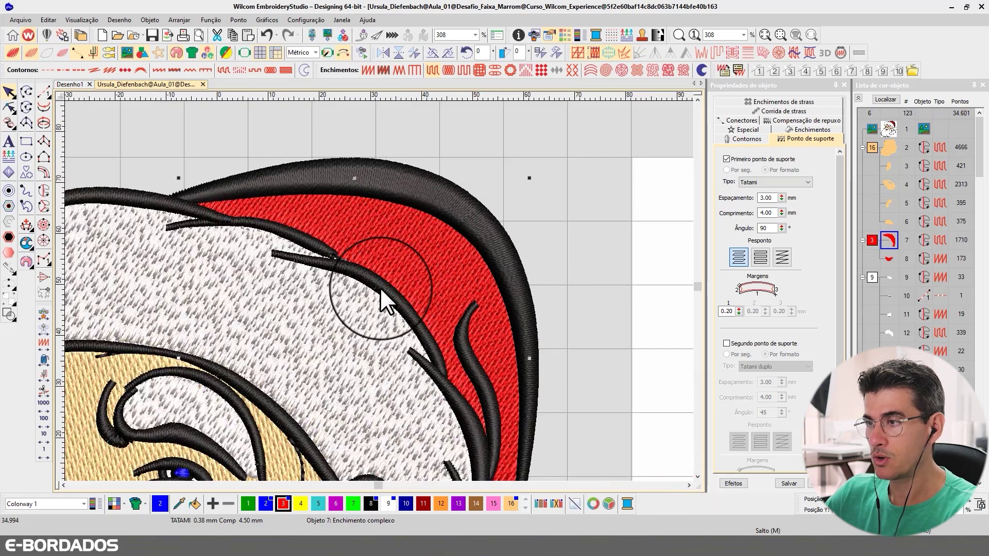
pyautogui.press('t')
pyautogui.click(178, 264)
pyautogui.scroll(5, 177, 264)
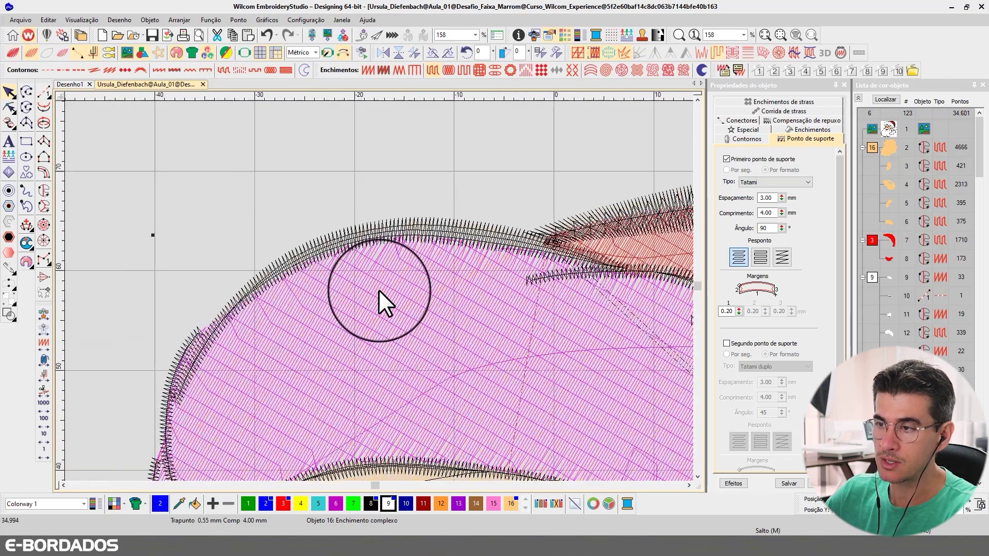
pyautogui.scroll(-2, 382, 269)
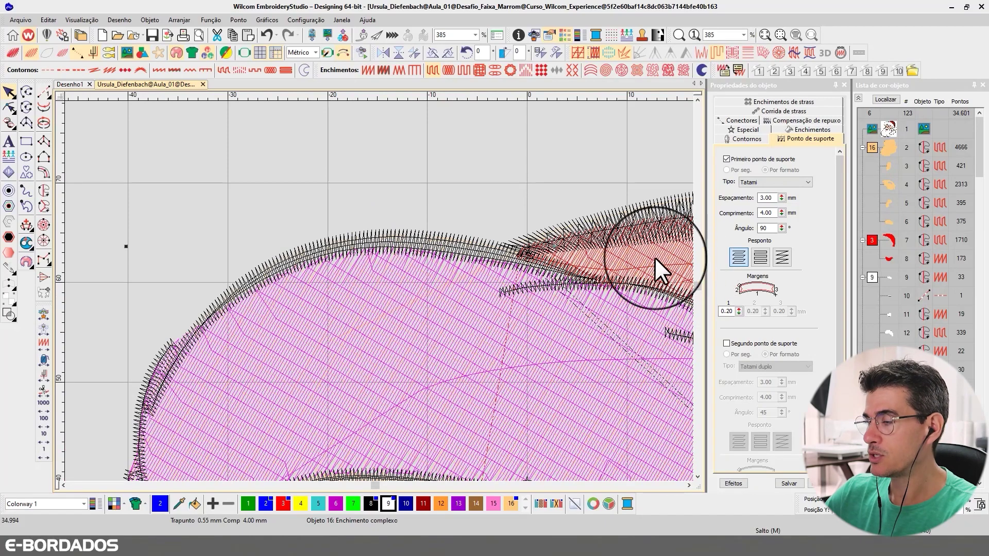
pyautogui.click(9, 107)
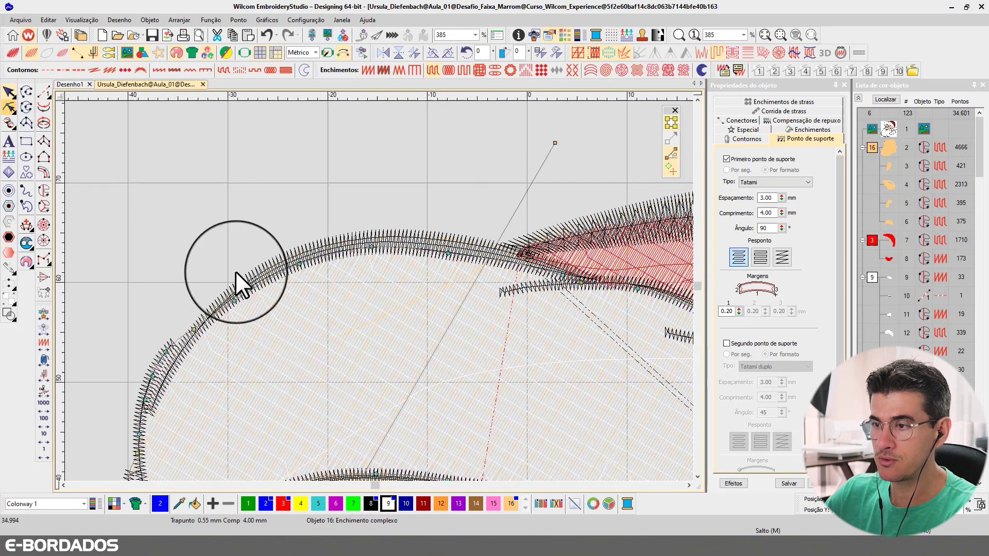
pyautogui.scroll(2, 374, 295)
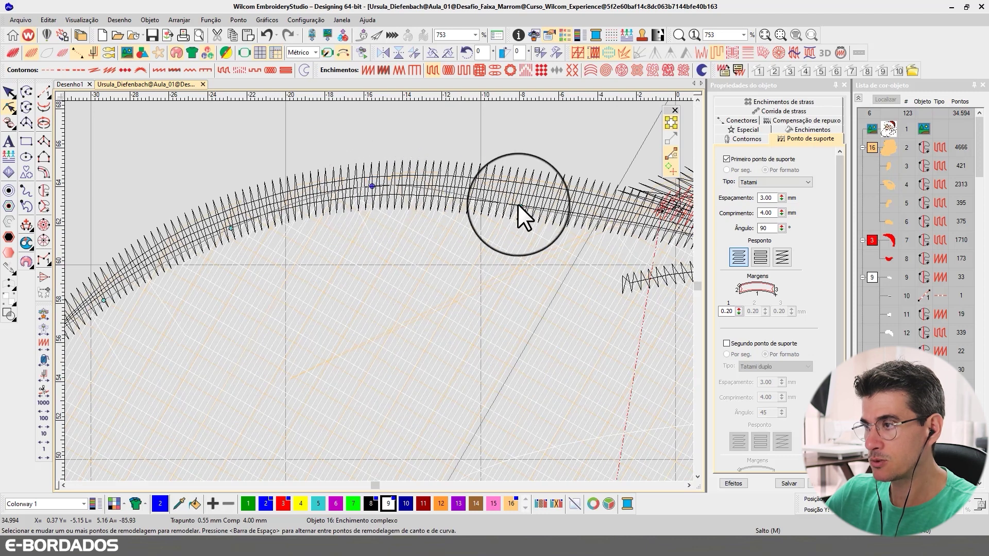
pyautogui.moveTo(524, 206); pyautogui.dragTo(528, 196)
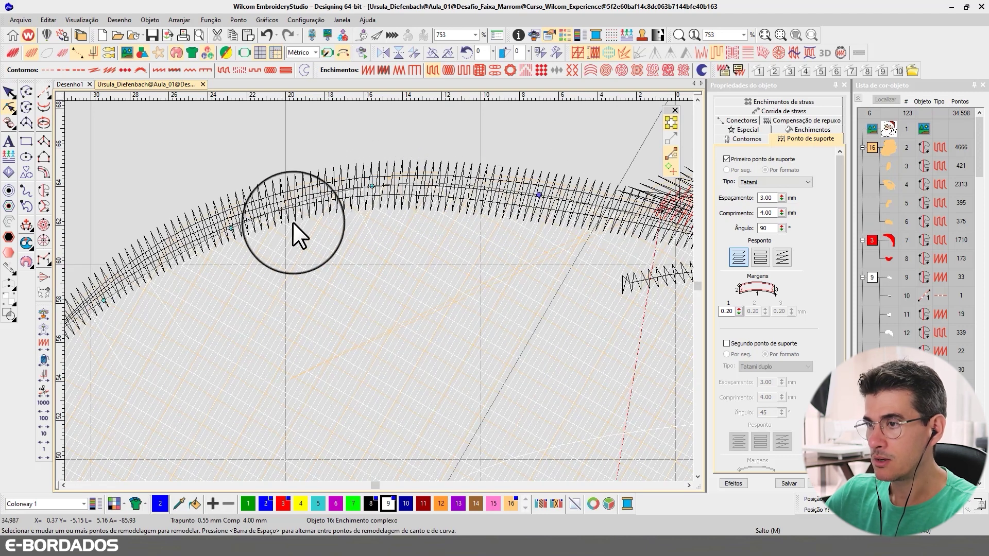
# - Move the brim fill's upper-left edge nodes outward beneath the black outline and review the whole hat in realistic view
pyautogui.click(220, 224)
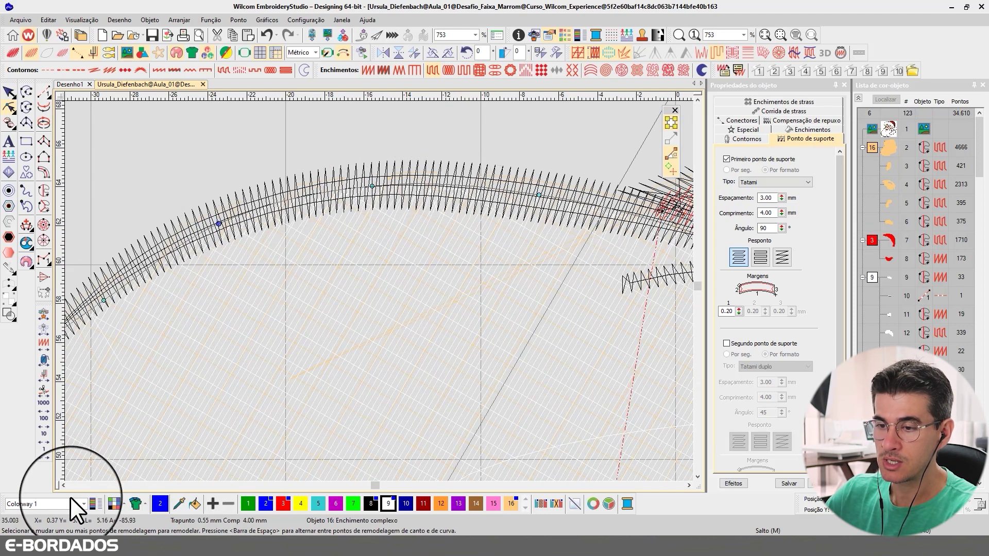
pyautogui.click(63, 485)
pyautogui.moveTo(292, 300); pyautogui.dragTo(292, 286)
pyautogui.scroll(-8, 533, 335)
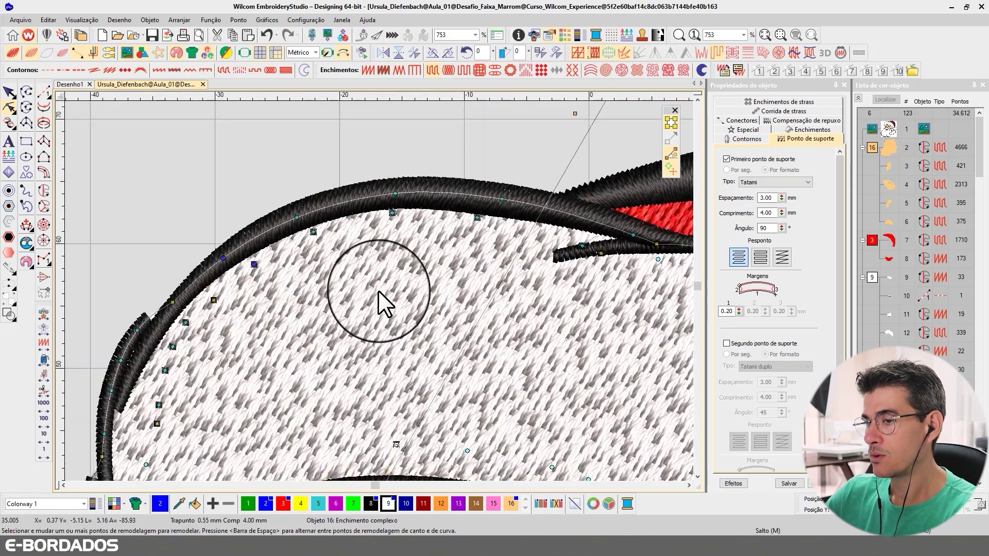
pyautogui.scroll(1, 345, 387)
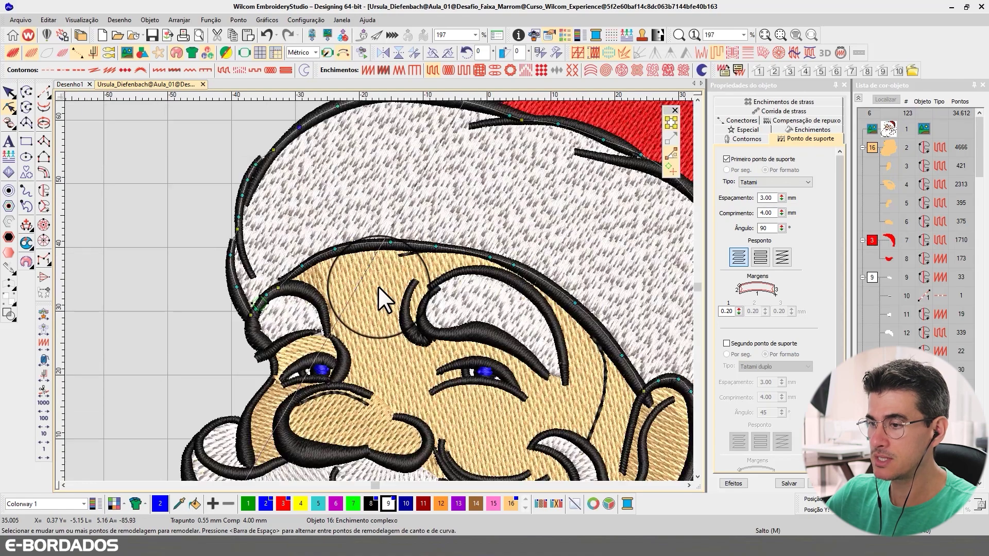
pyautogui.scroll(-1, 484, 301)
pyautogui.scroll(-2, 379, 281)
pyautogui.click(8, 92)
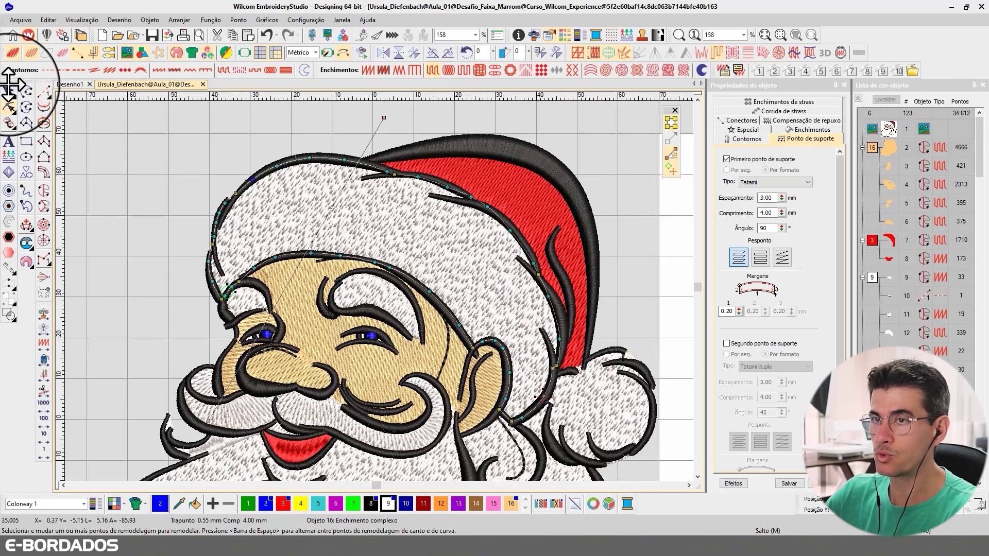
# - Examine how far the white pompom fill extends beneath its black outline in stitch view
pyautogui.press('t')
pyautogui.click(616, 392)
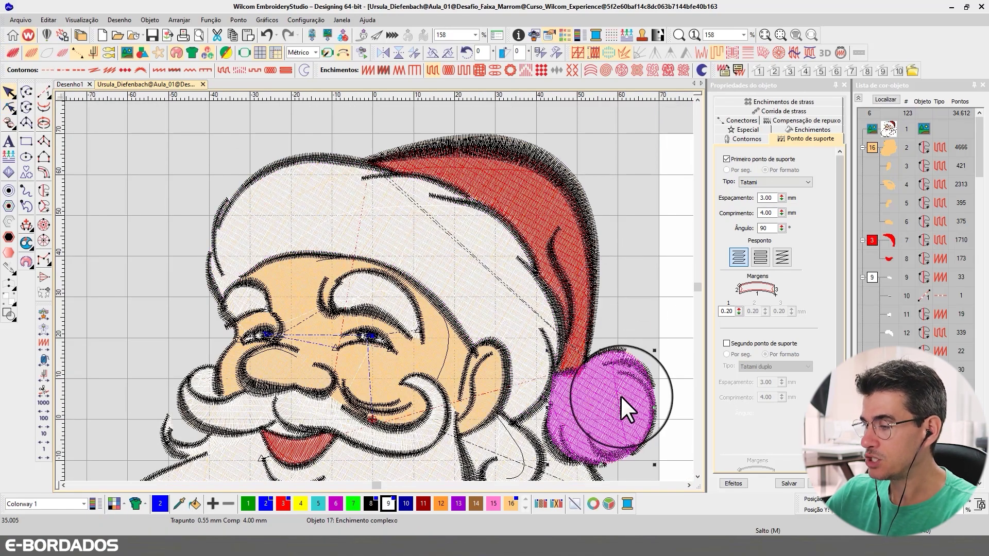
pyautogui.scroll(-1, 620, 395)
pyautogui.scroll(2, 376, 278)
pyautogui.scroll(5, 378, 291)
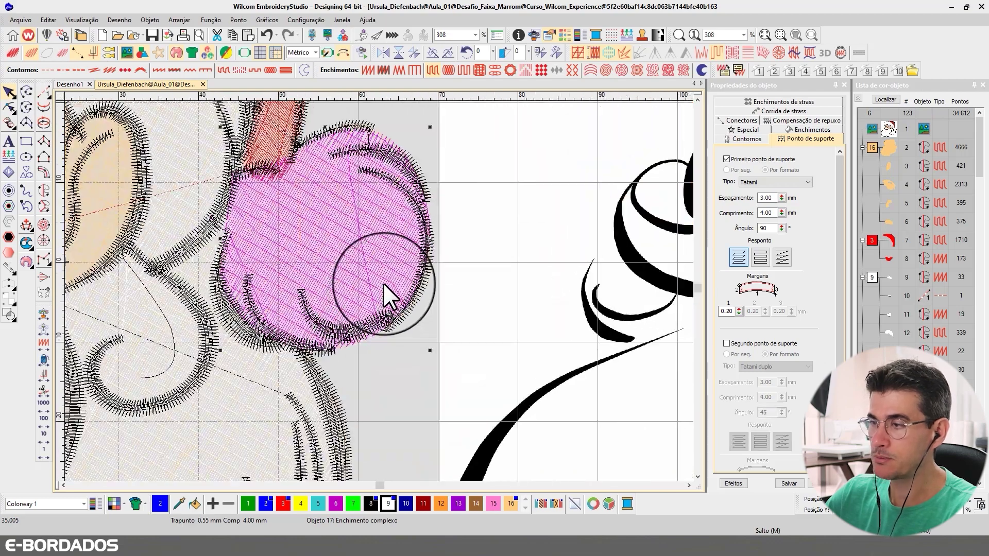
pyautogui.scroll(-4, 364, 270)
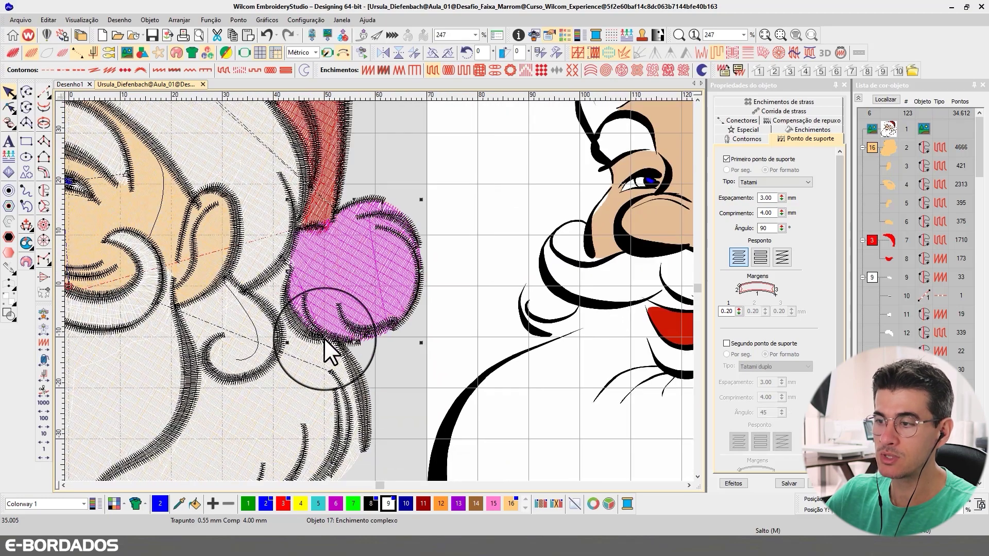
pyautogui.scroll(4, 378, 291)
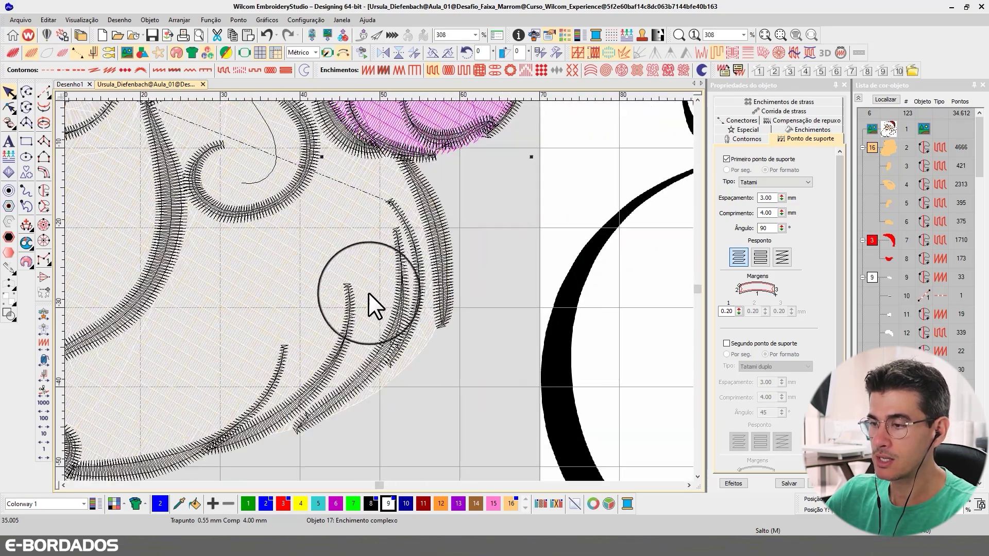
# - Move the lower edge node of the beard's right-side fill farther beneath the black outline and check the coverage in realistic view
pyautogui.click(323, 274)
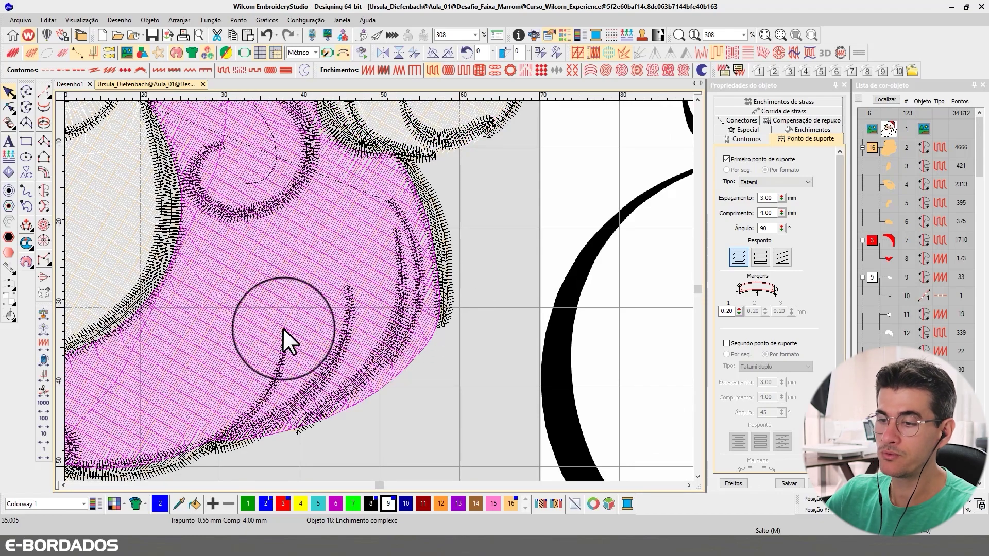
pyautogui.scroll(-2, 268, 340)
pyautogui.scroll(1, 326, 363)
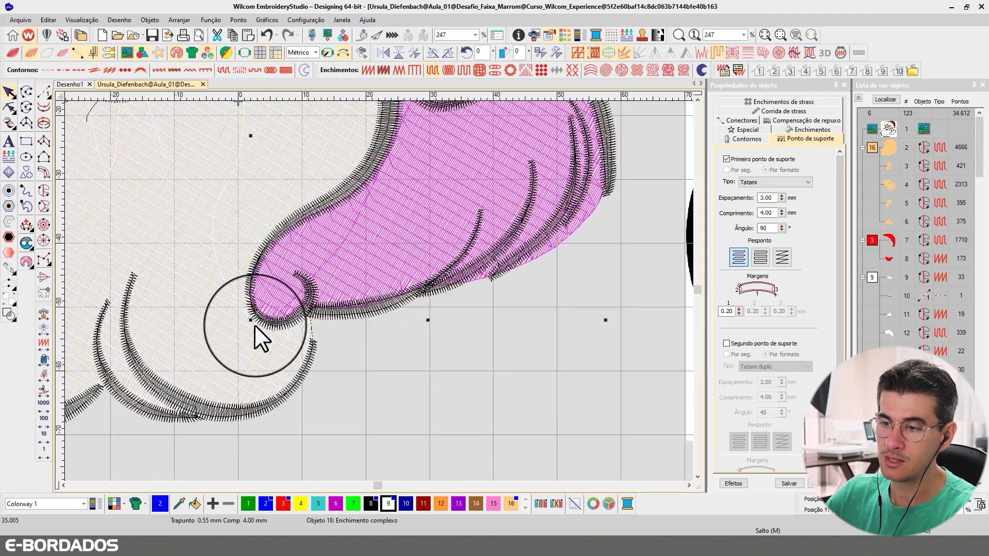
pyautogui.click(203, 323)
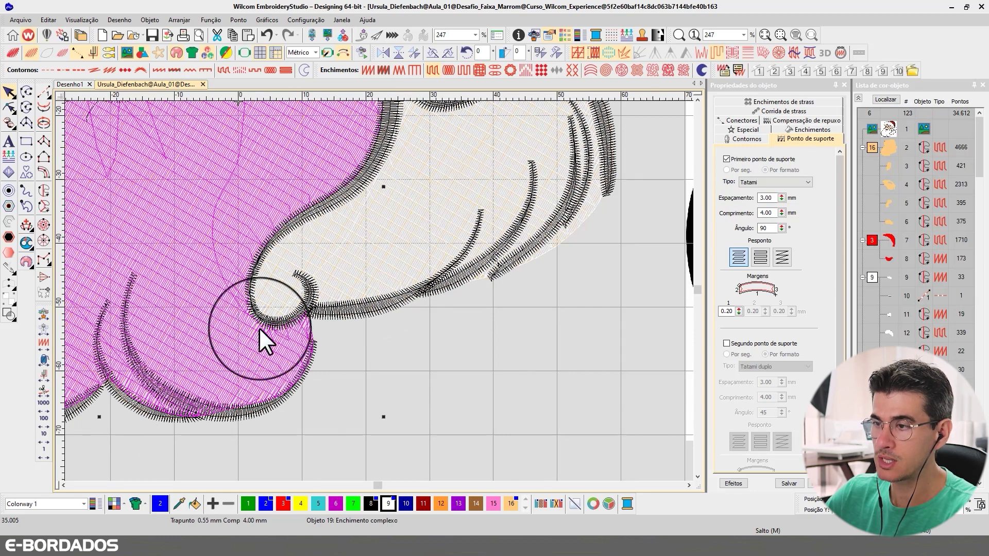
pyautogui.click(368, 273)
pyautogui.click(10, 107)
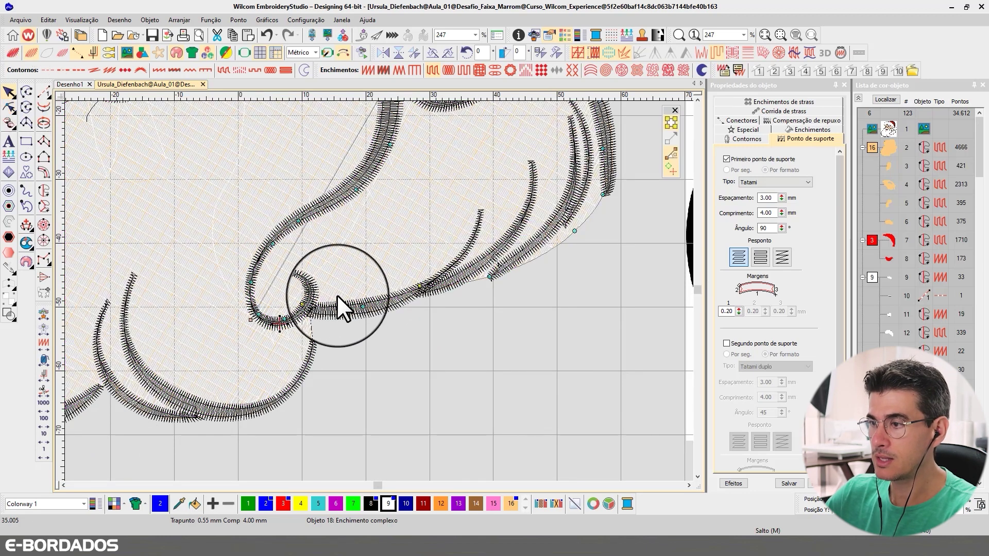
pyautogui.moveTo(362, 309); pyautogui.dragTo(361, 309)
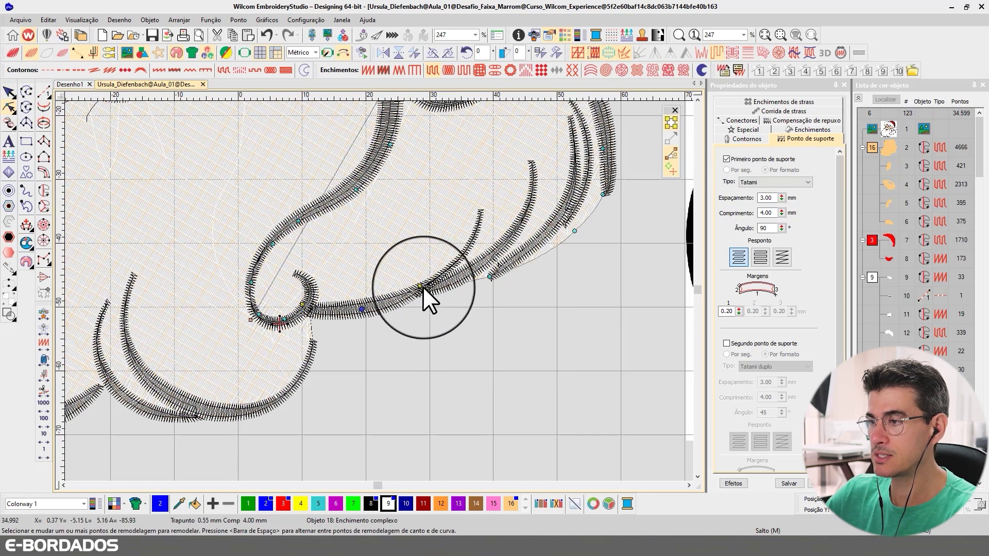
pyautogui.click(10, 92)
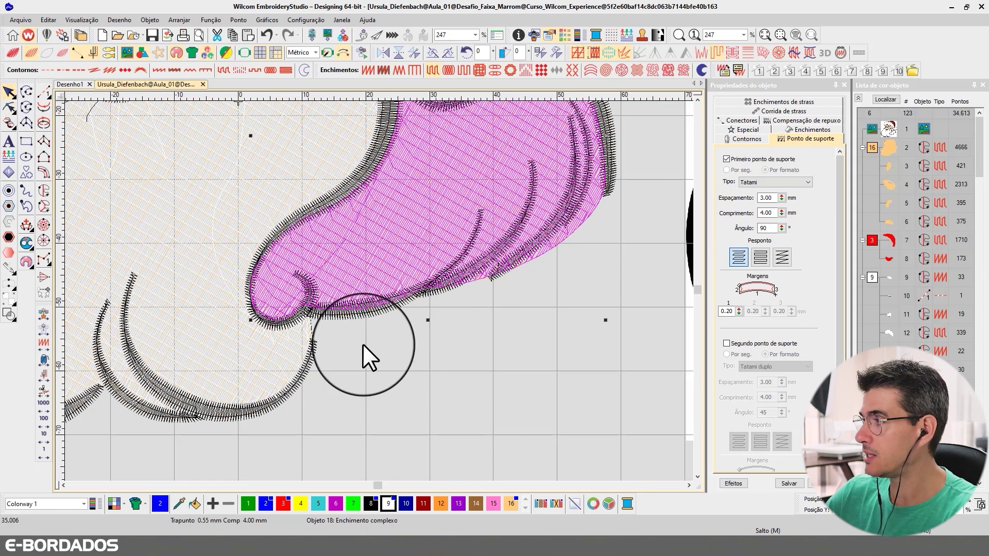
pyautogui.click(392, 353)
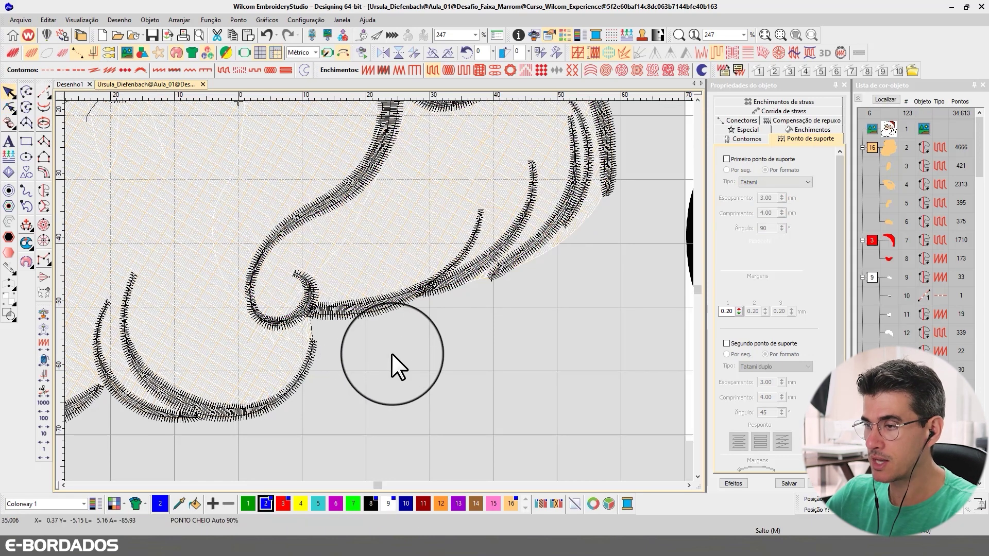
pyautogui.press('t')
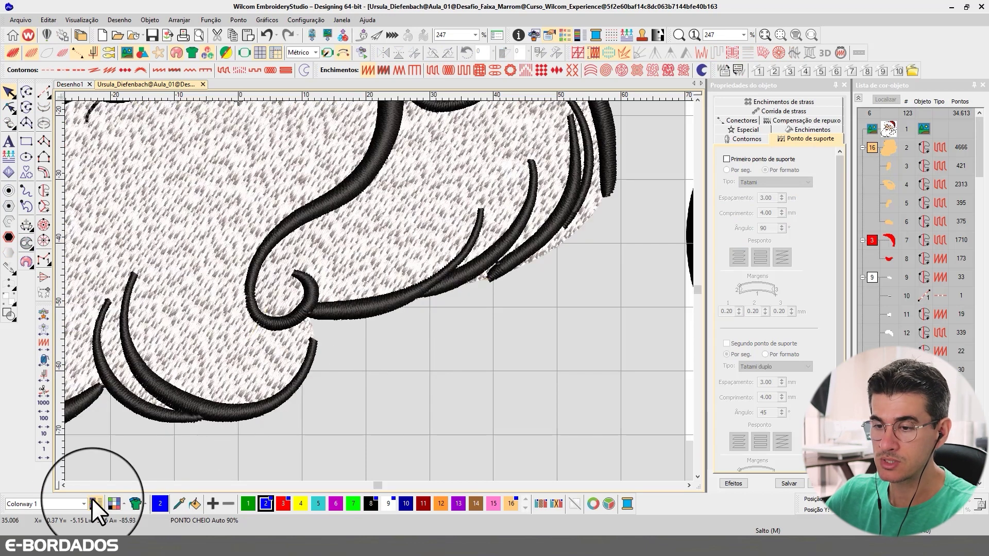
pyautogui.click(63, 485)
pyautogui.press('t')
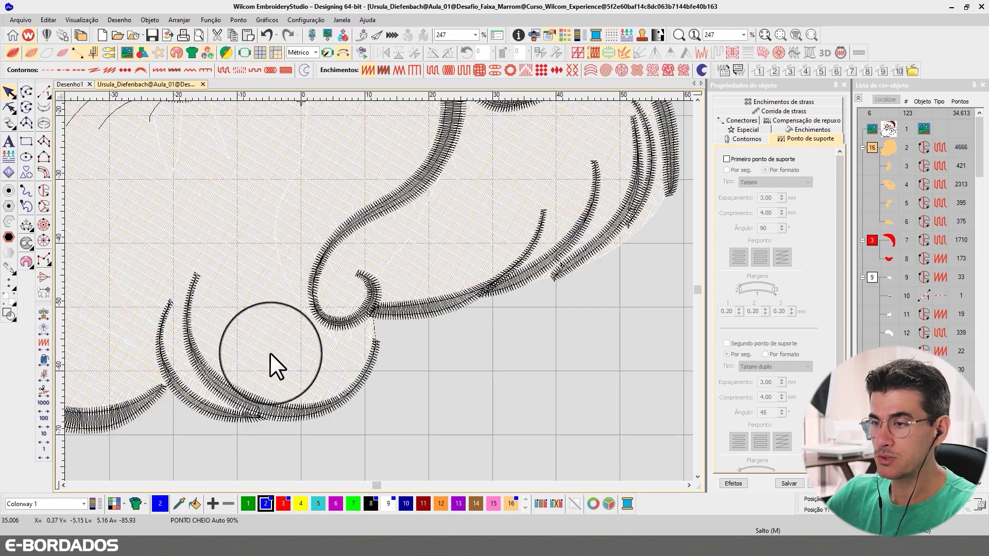
# - Reshape the main white beard fill by moving its left and lower-left edge nodes outward beneath the thick black outline
pyautogui.click(268, 323)
pyautogui.click(63, 485)
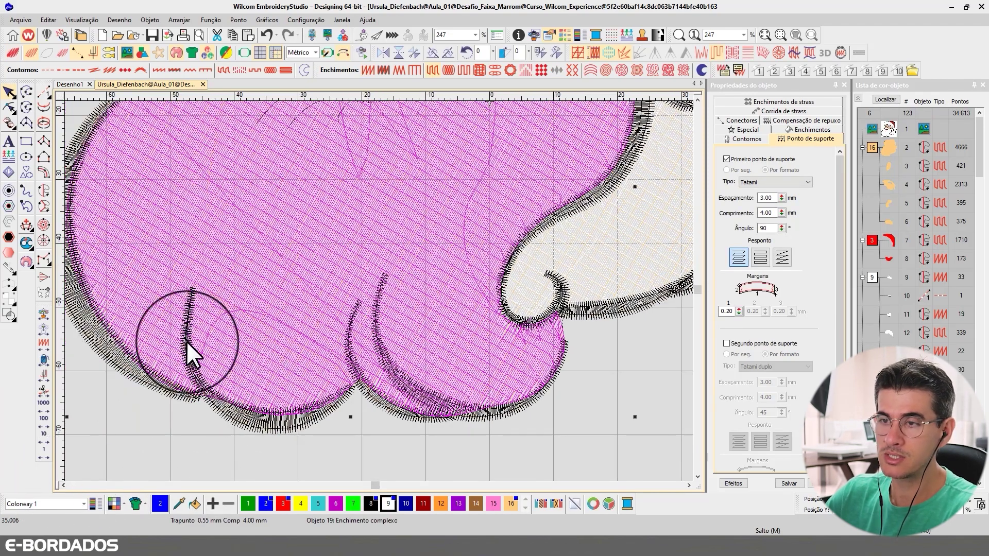
pyautogui.click(63, 485)
pyautogui.click(697, 100)
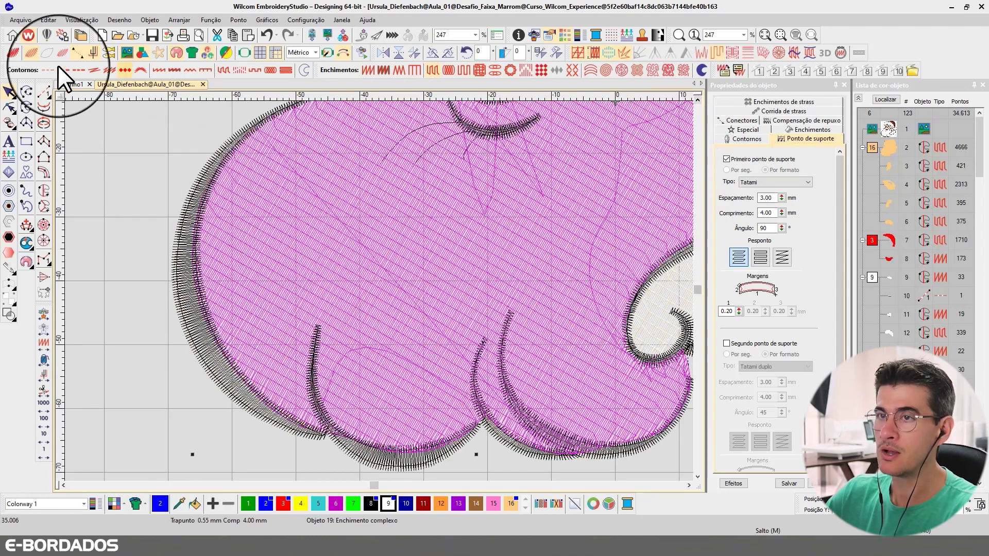
pyautogui.click(9, 107)
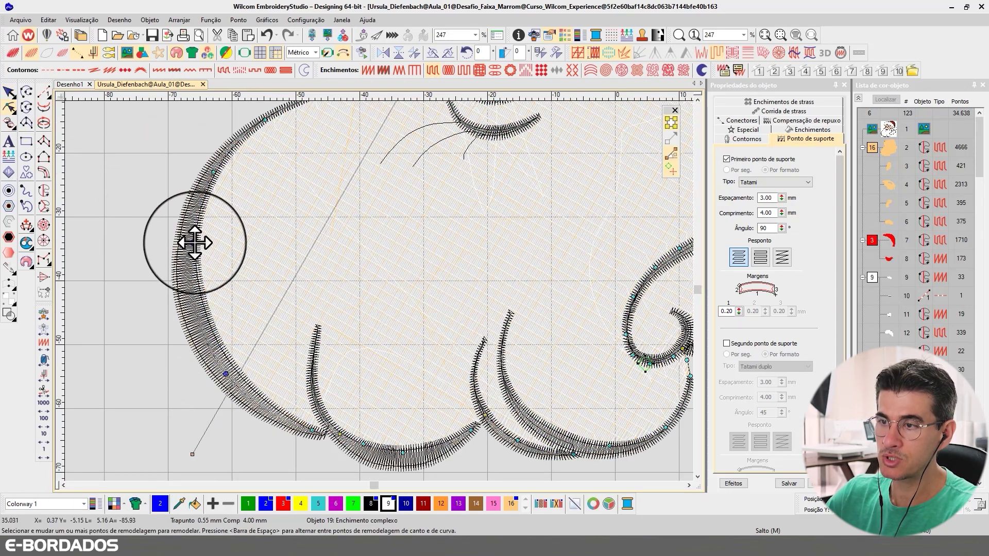
pyautogui.moveTo(193, 240); pyautogui.dragTo(188, 241)
pyautogui.moveTo(215, 172); pyautogui.dragTo(210, 173)
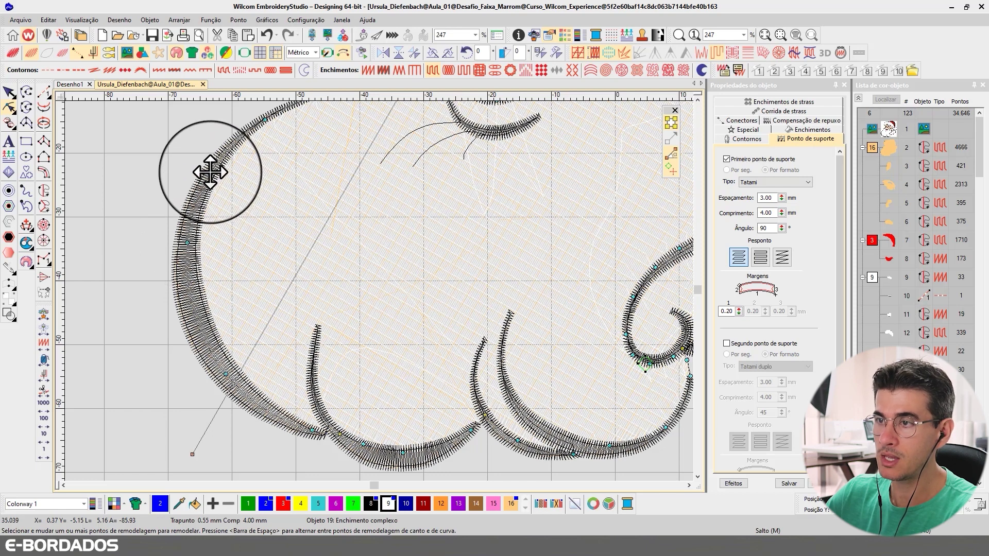
pyautogui.moveTo(189, 243); pyautogui.dragTo(186, 244)
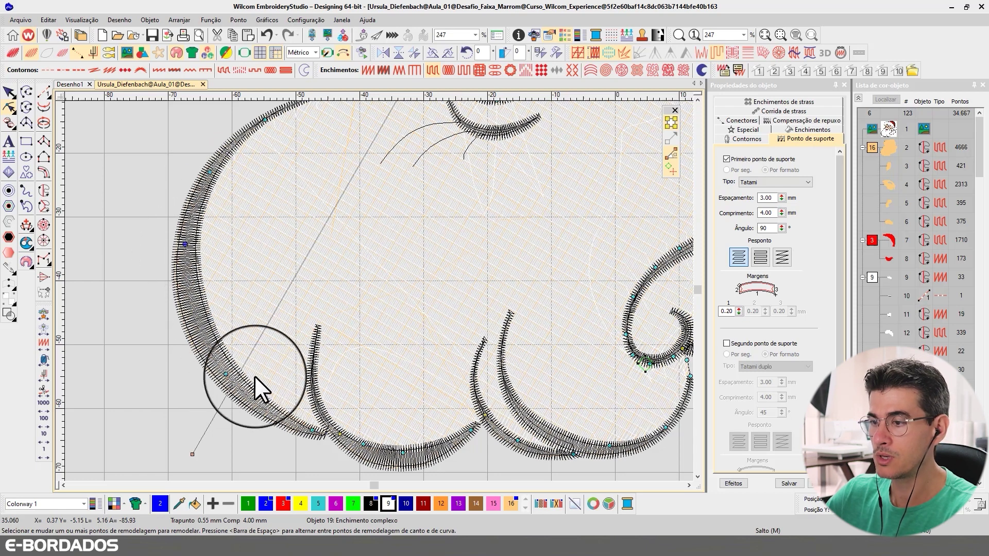
pyautogui.moveTo(312, 431); pyautogui.dragTo(311, 434)
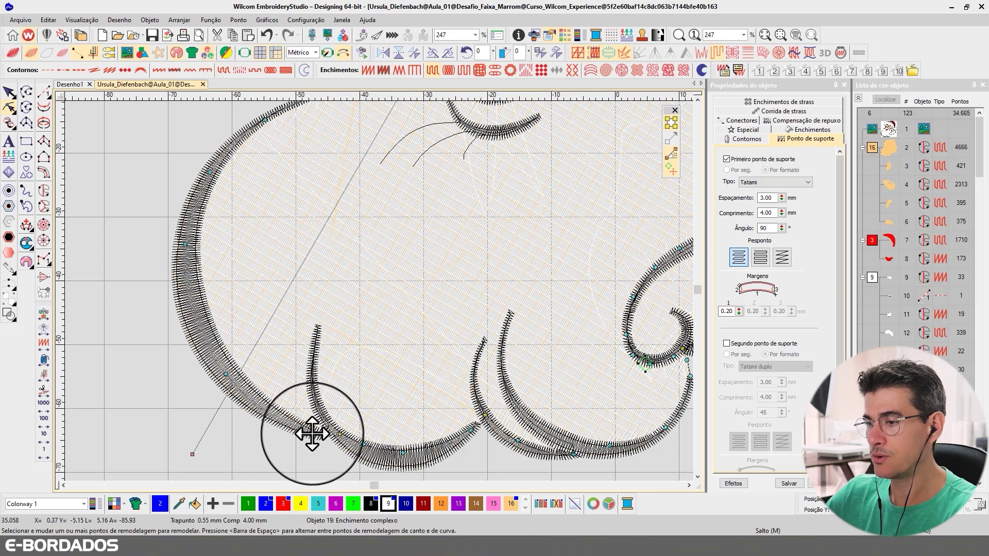
pyautogui.click(9, 91)
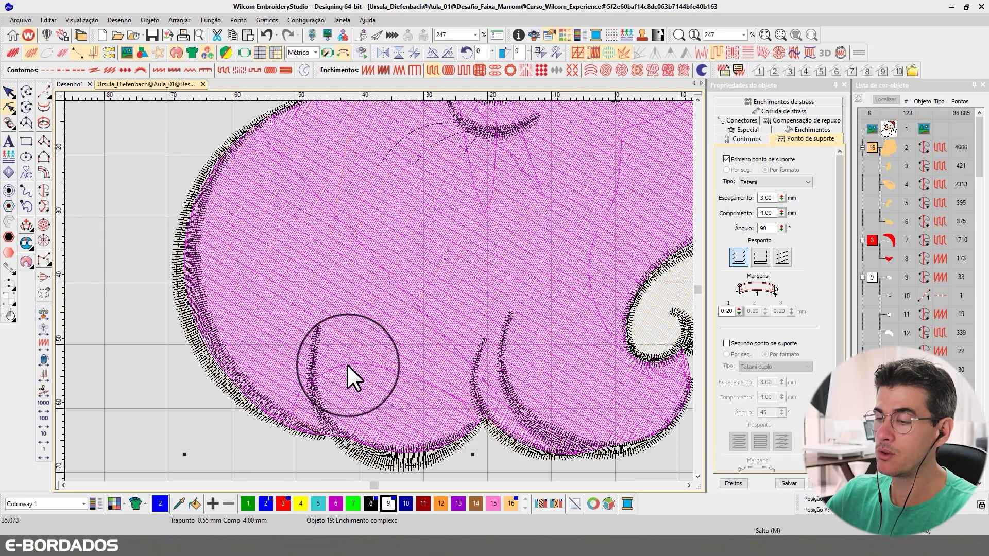
# - Move the main white beard fill's lower edge node outward beneath the thick black outline
pyautogui.click(9, 107)
pyautogui.moveTo(364, 445); pyautogui.dragTo(403, 459)
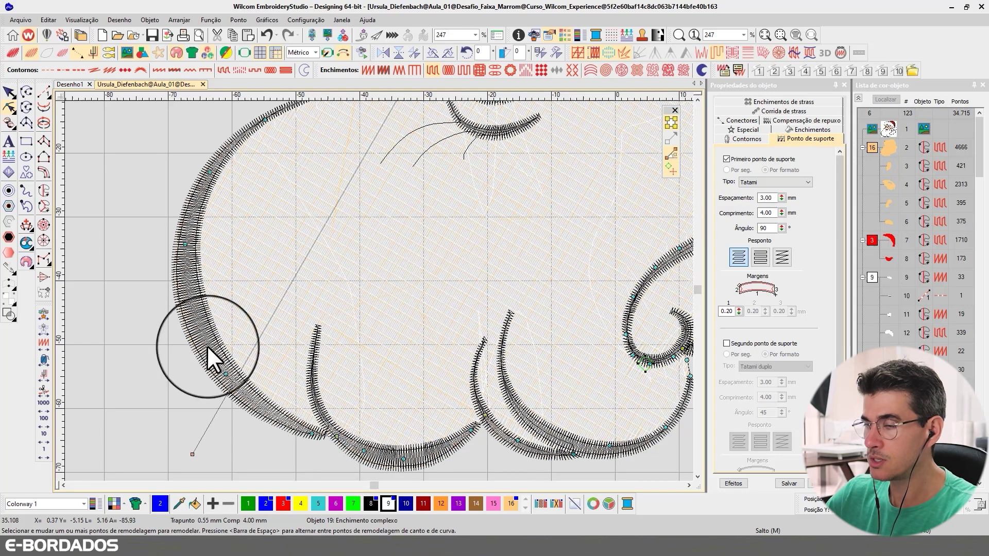
pyautogui.click(9, 91)
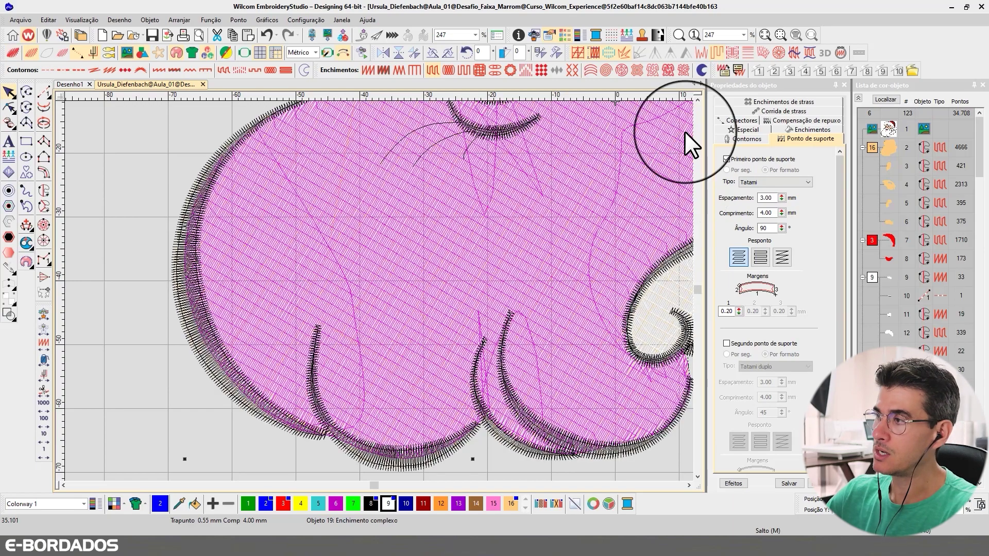
# - Examine the outline nodes of the small white fill below the curled left end of the mustache
pyautogui.click(698, 99)
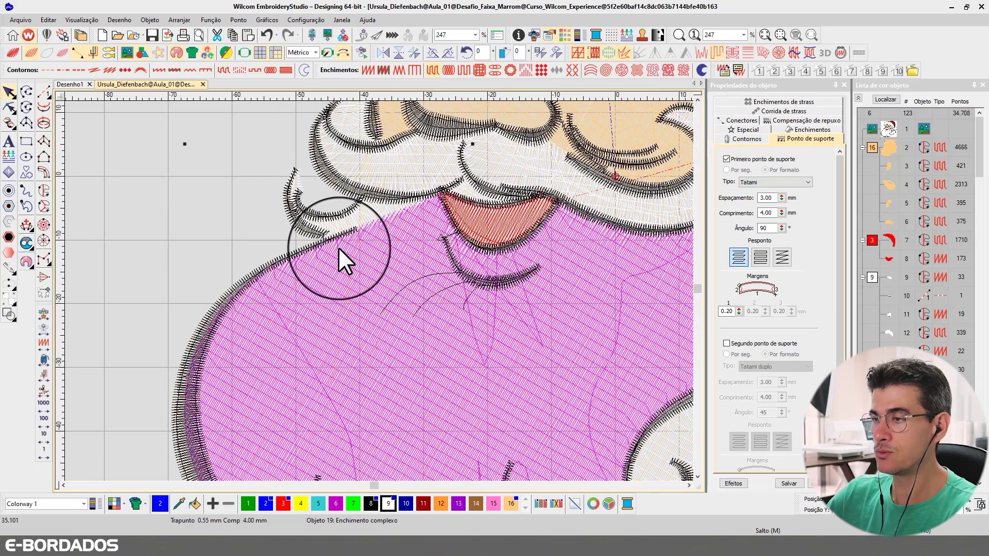
pyautogui.click(371, 227)
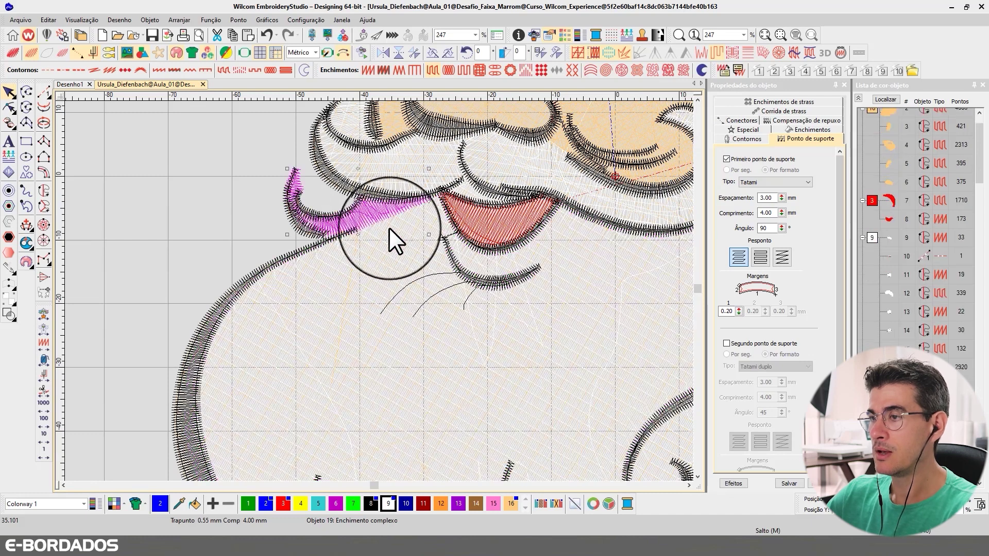
pyautogui.click(698, 98)
pyautogui.click(696, 97)
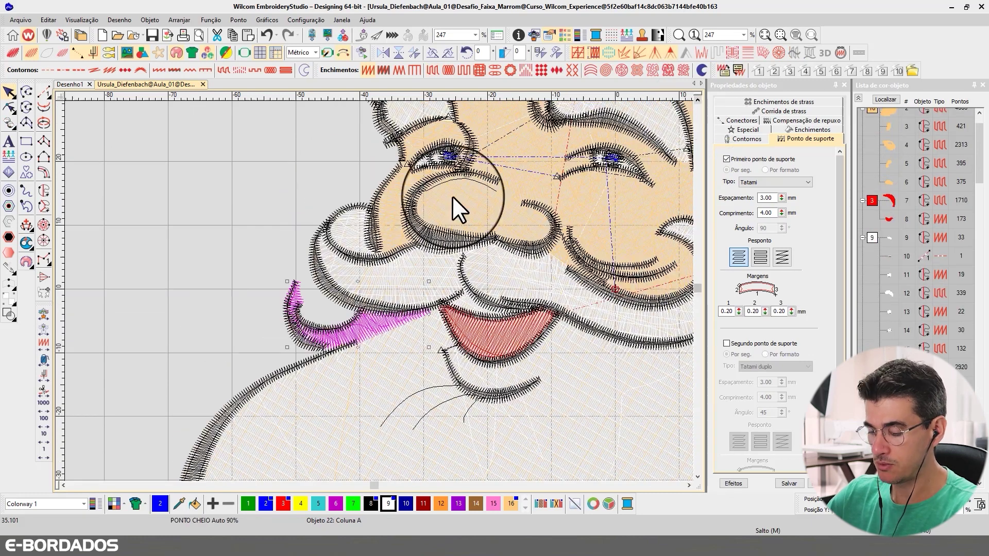
pyautogui.press('b')
pyautogui.moveTo(287, 198); pyautogui.dragTo(525, 366)
pyautogui.click(9, 106)
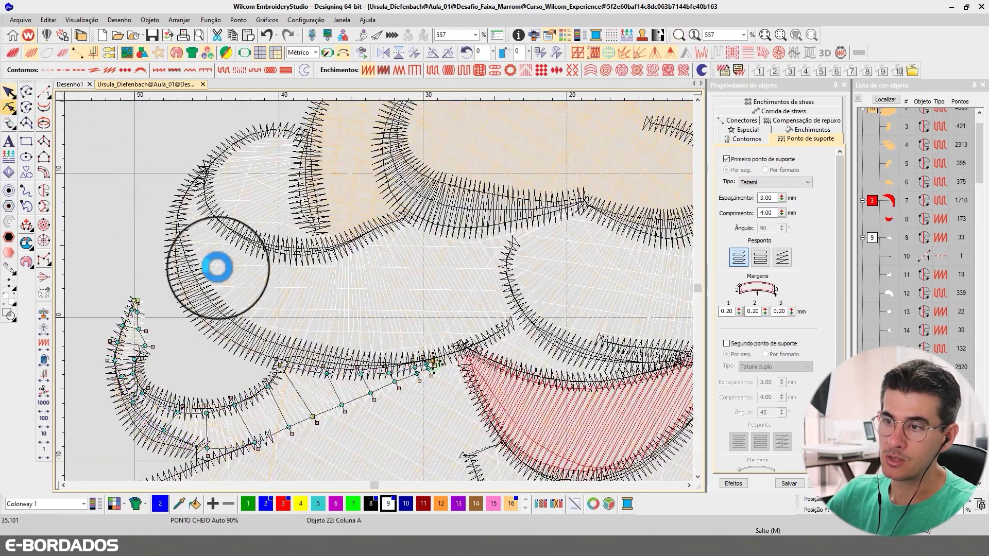
pyautogui.click(8, 94)
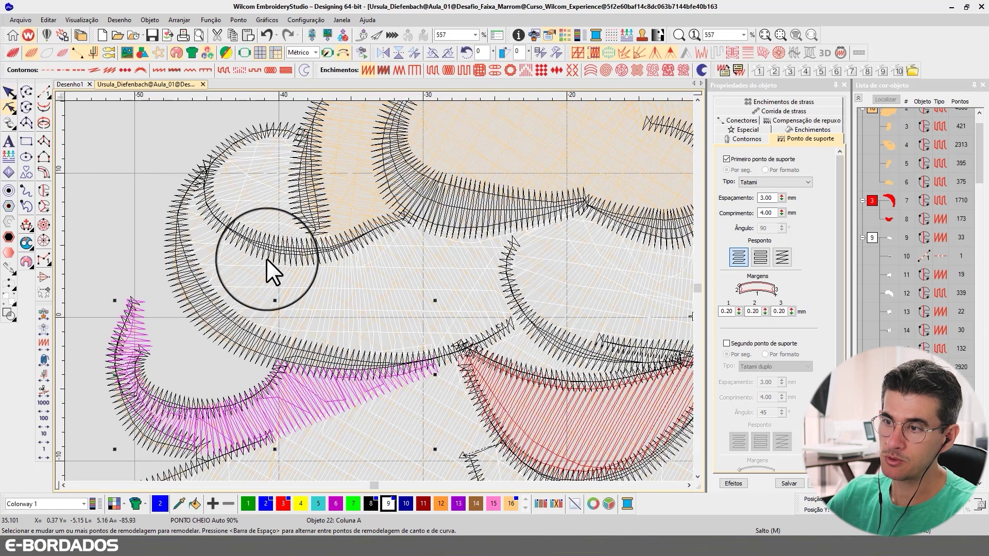
# - Isolate the left mustache fill with its lower black outline and compare their overlap in stitch and realistic views
pyautogui.click(242, 300)
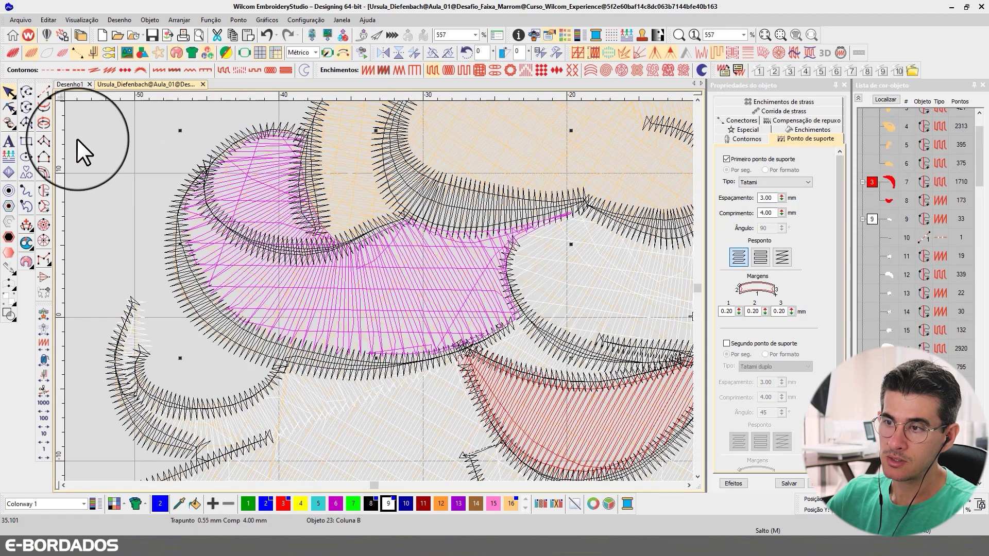
pyautogui.keyDown('ctrl'); pyautogui.click(198, 300); pyautogui.keyUp('ctrl')
pyautogui.hotkey('ctrl', 'shift', 's')
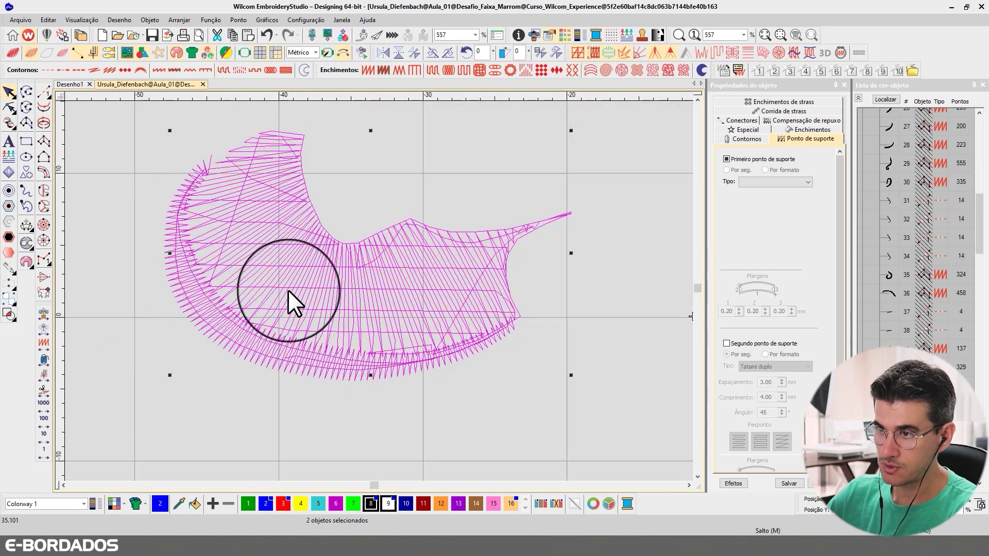
pyautogui.press('Escape')
pyautogui.press('t')
pyautogui.press('t')
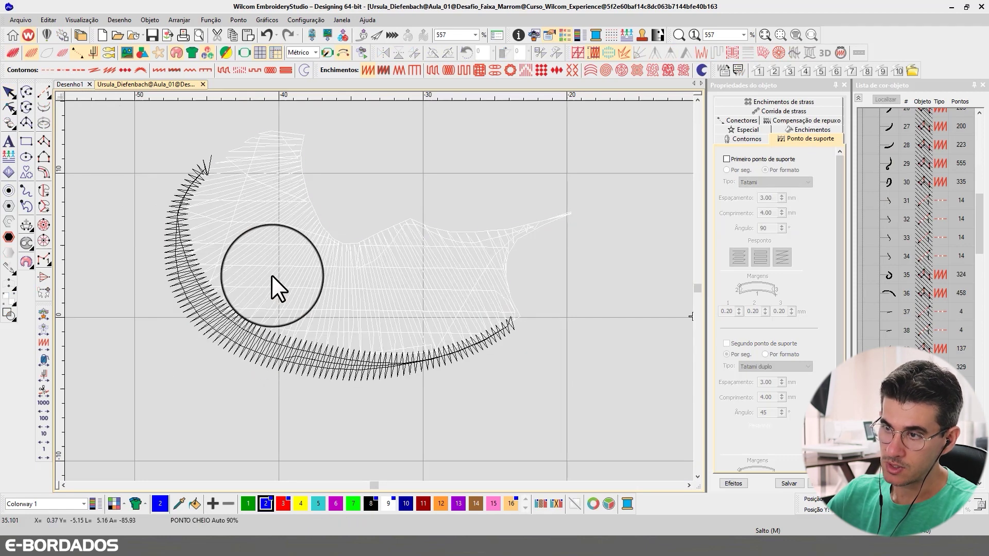
pyautogui.click(271, 275)
pyautogui.click(9, 107)
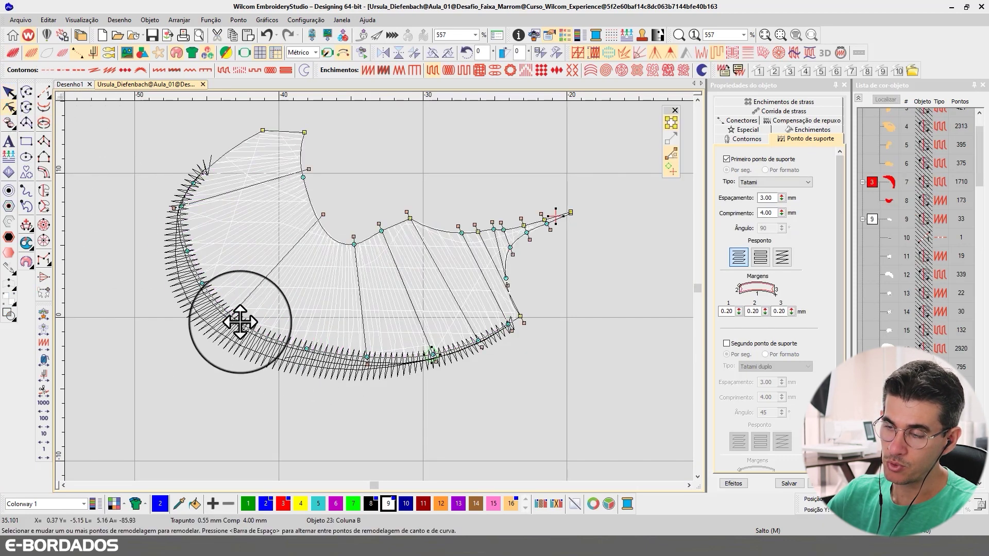
pyautogui.press('t')
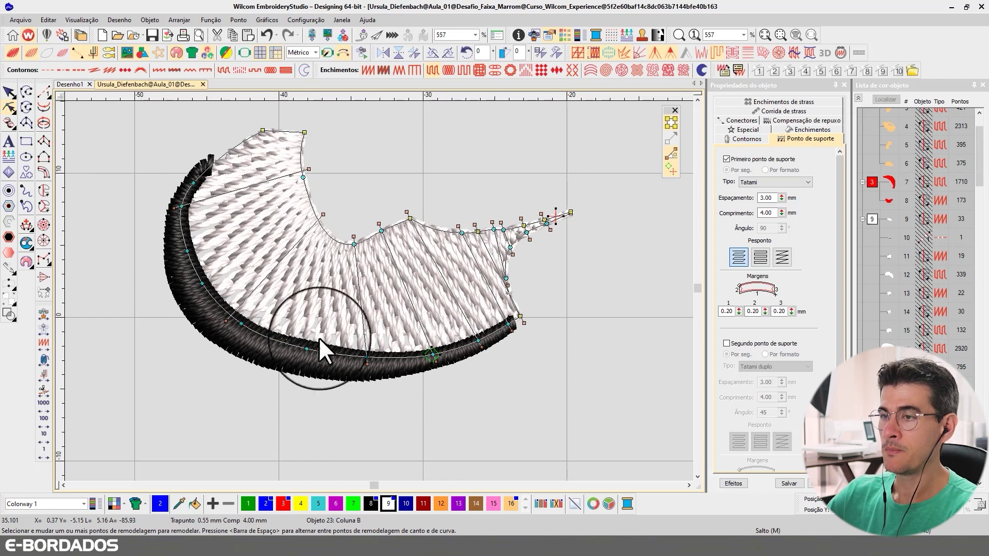
pyautogui.press('t')
pyautogui.press('t')
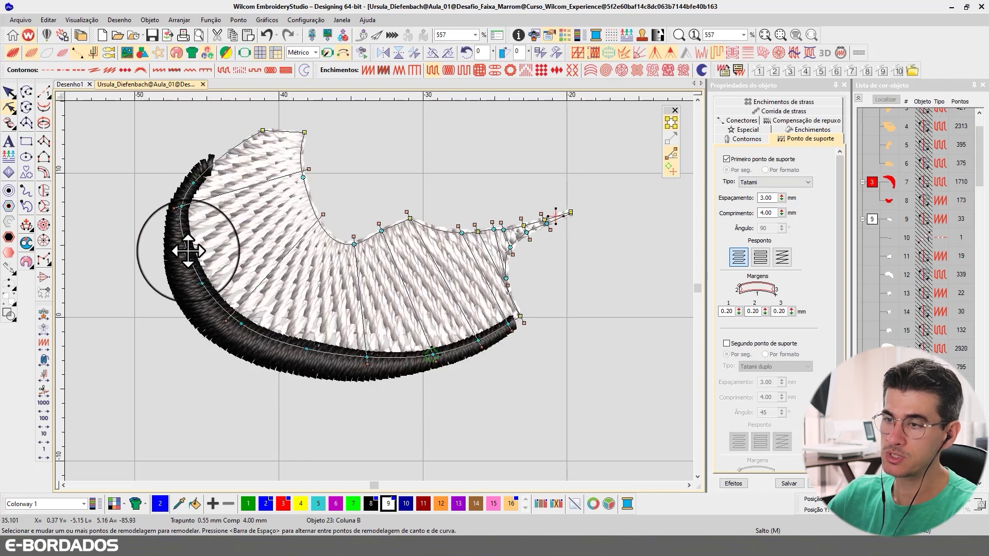
# - Move the left mustache fill's left and lower edge nodes outward beneath the black outline and check the stitches
pyautogui.moveTo(187, 251); pyautogui.dragTo(178, 262)
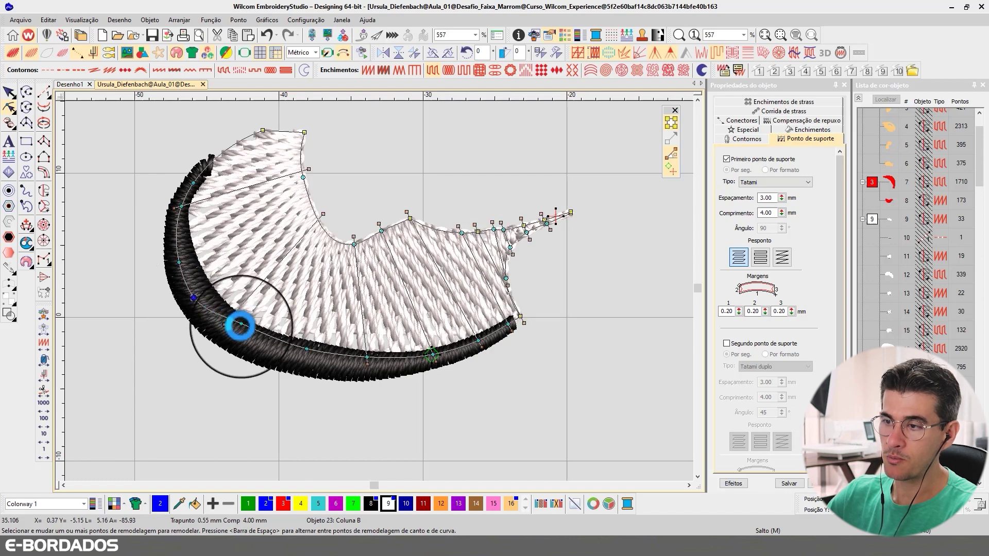
pyautogui.moveTo(240, 325); pyautogui.dragTo(239, 338)
pyautogui.moveTo(307, 351); pyautogui.dragTo(367, 367)
pyautogui.click(364, 357)
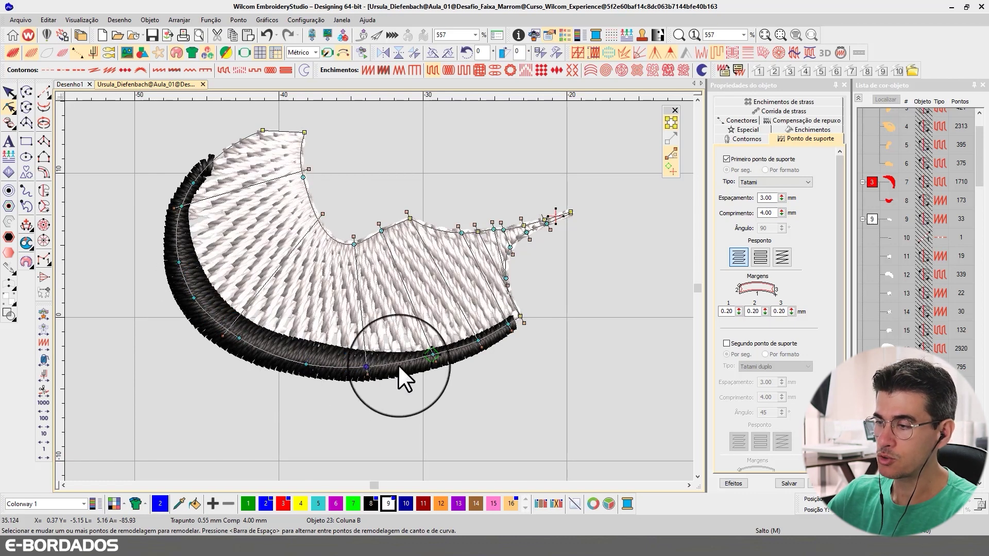
pyautogui.moveTo(432, 355); pyautogui.dragTo(484, 348)
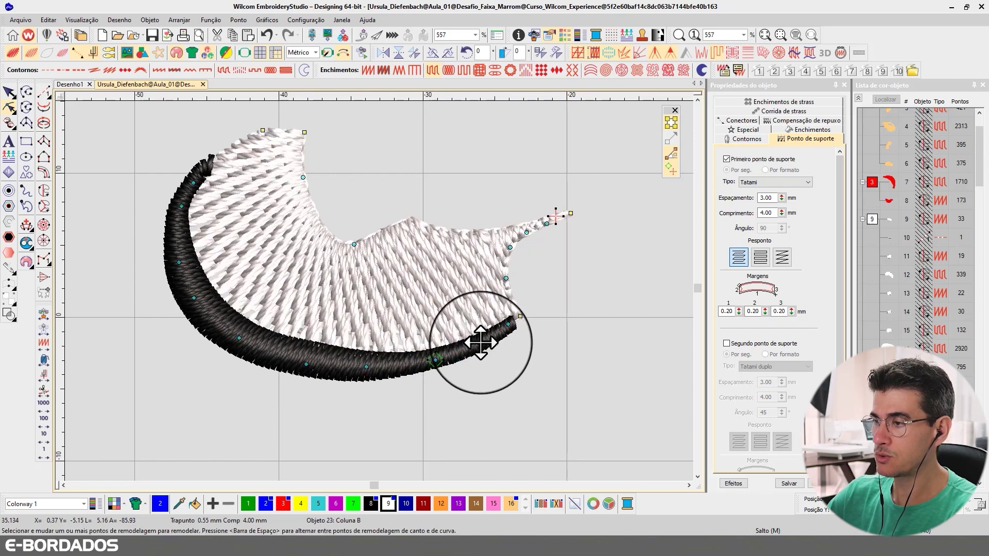
pyautogui.click(512, 326)
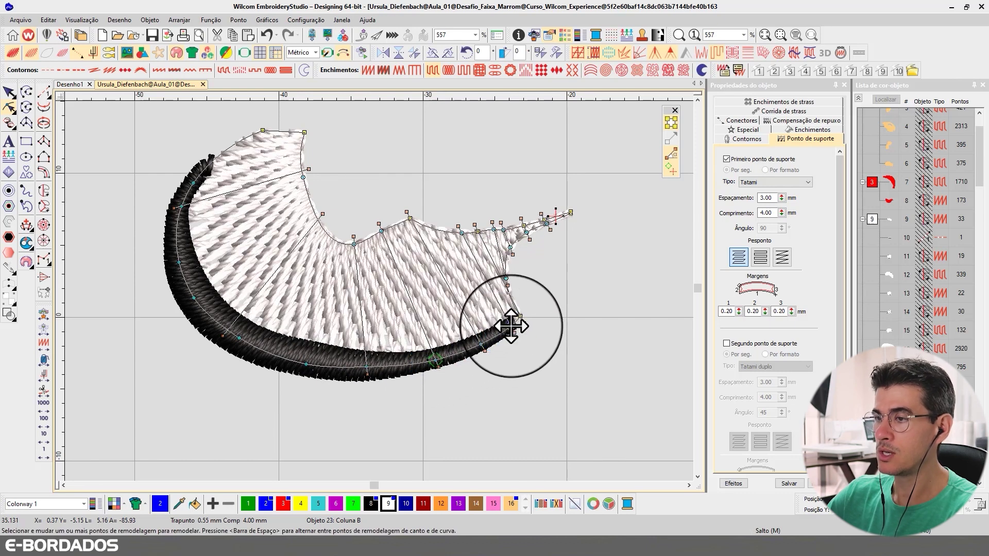
pyautogui.click(9, 92)
pyautogui.press('t')
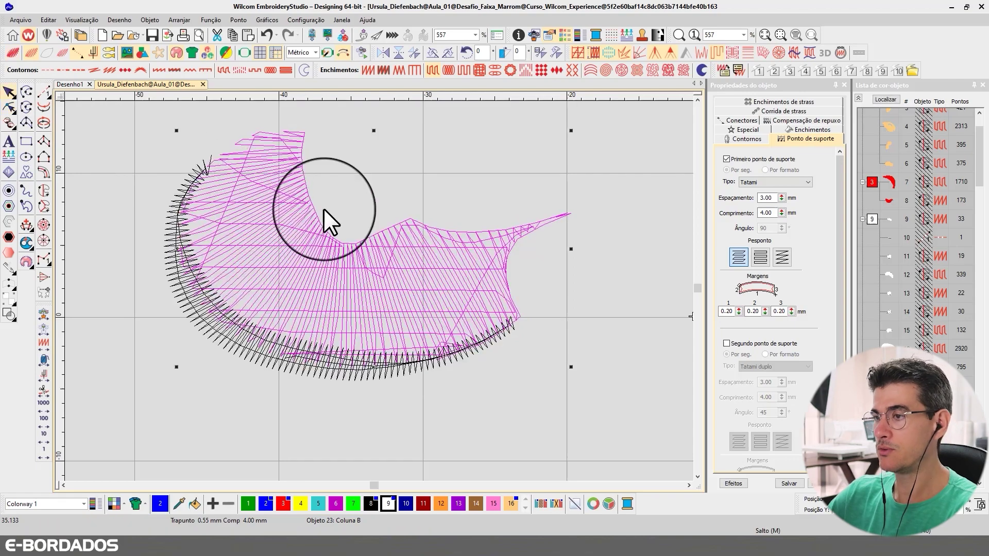
# - Bring back the hidden objects and review the whole Santa design in realistic view beside the reference artwork
pyautogui.click(427, 213)
pyautogui.scroll(-2, 429, 212)
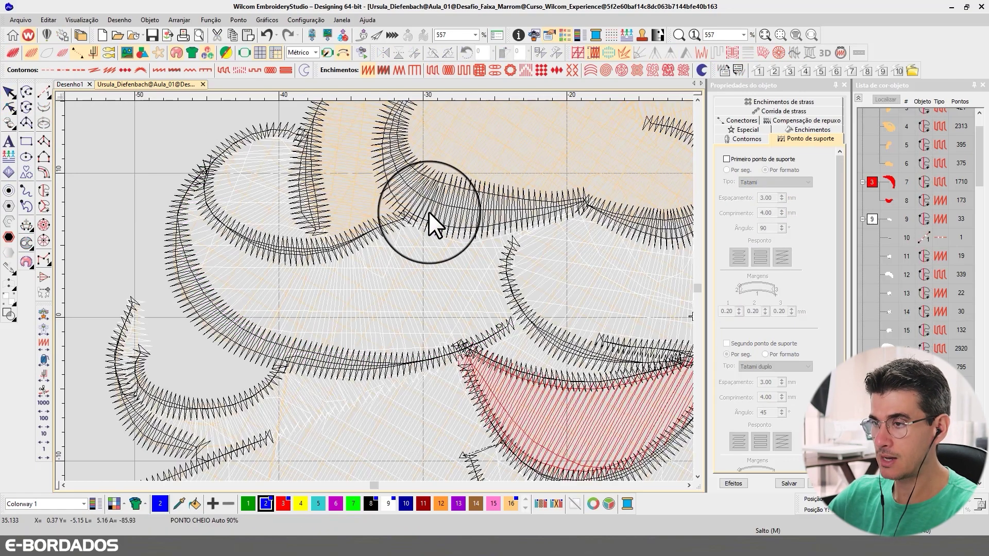
pyautogui.press('t')
pyautogui.scroll(2, 427, 248)
pyautogui.scroll(-3, 379, 290)
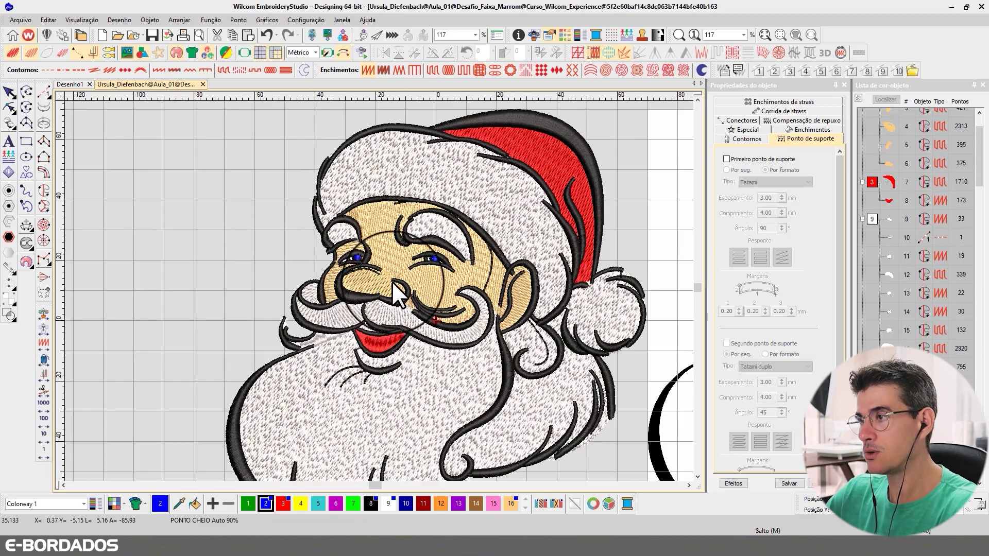
pyautogui.press('0')
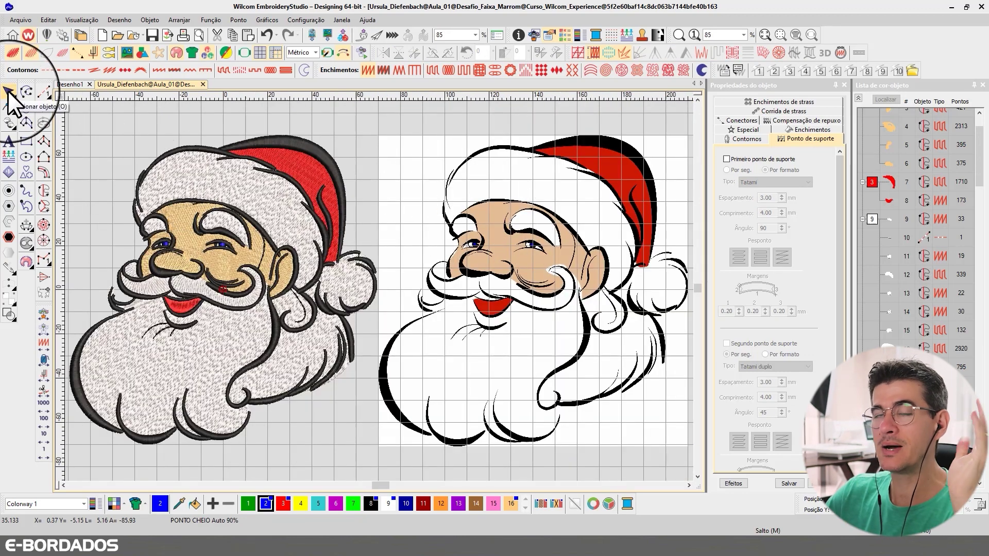
# - Select the black outline group by colour and examine the underlay of the beard's curled outline and the hat brim's upper outline
pyautogui.click(858, 98)
pyautogui.click(873, 202)
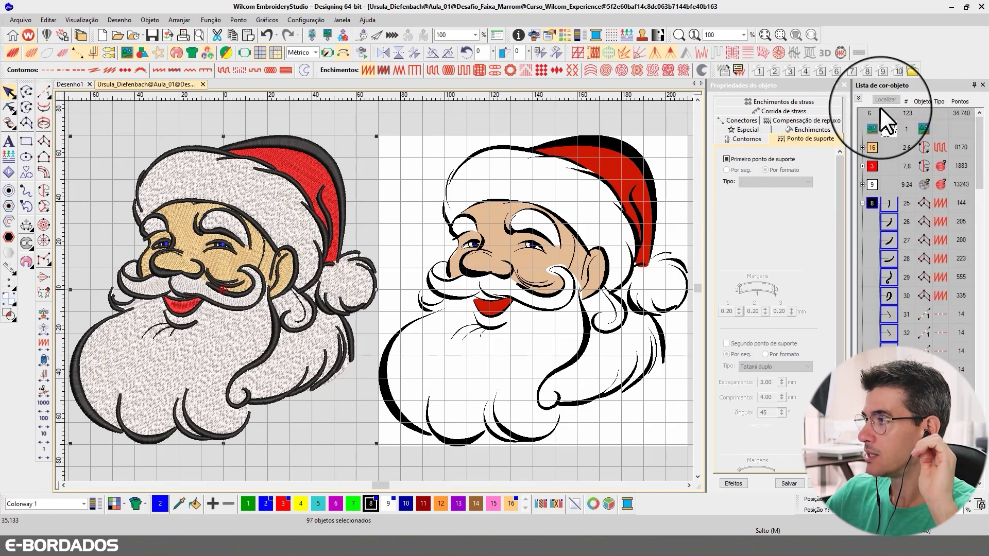
pyautogui.click(881, 100)
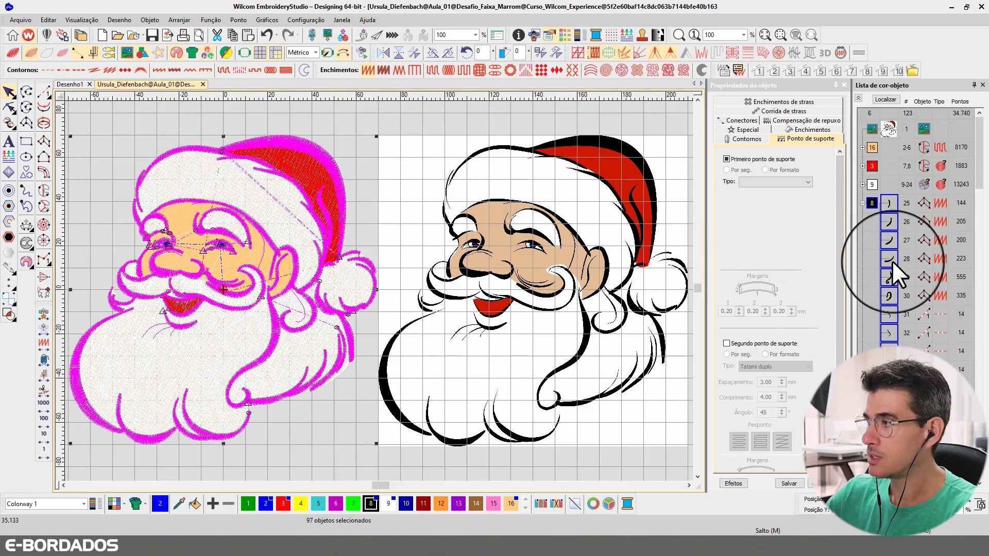
pyautogui.click(890, 278)
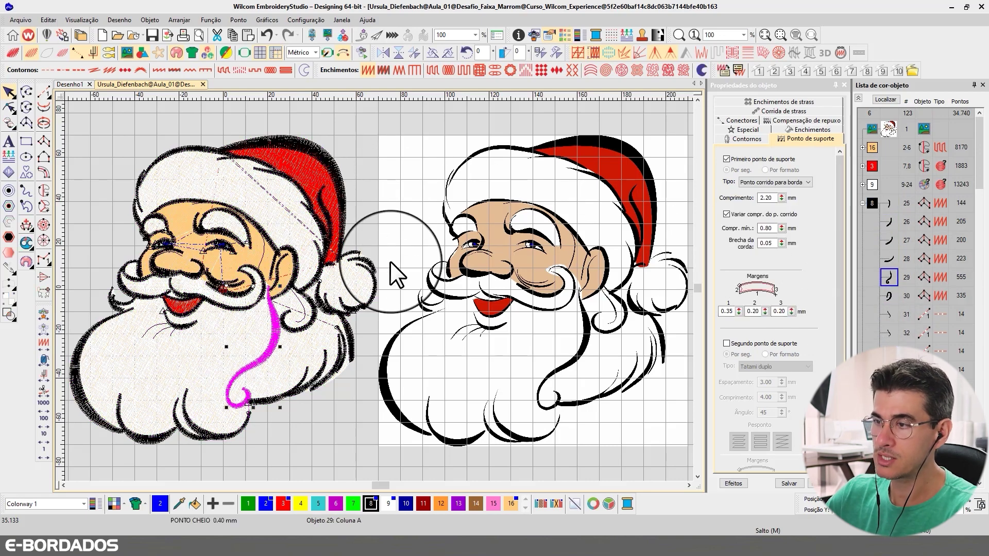
pyautogui.scroll(3, 260, 155)
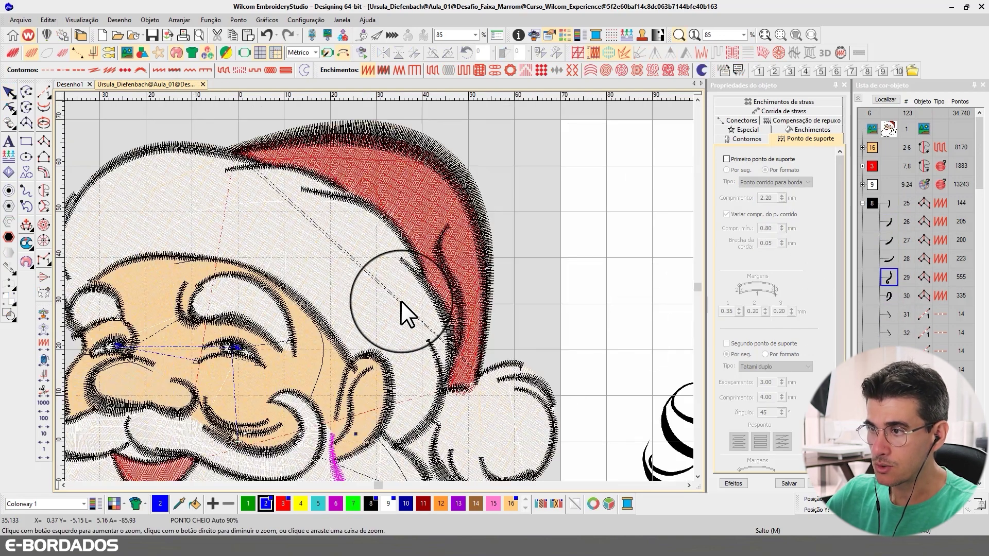
pyautogui.click(227, 157)
pyautogui.click(261, 170)
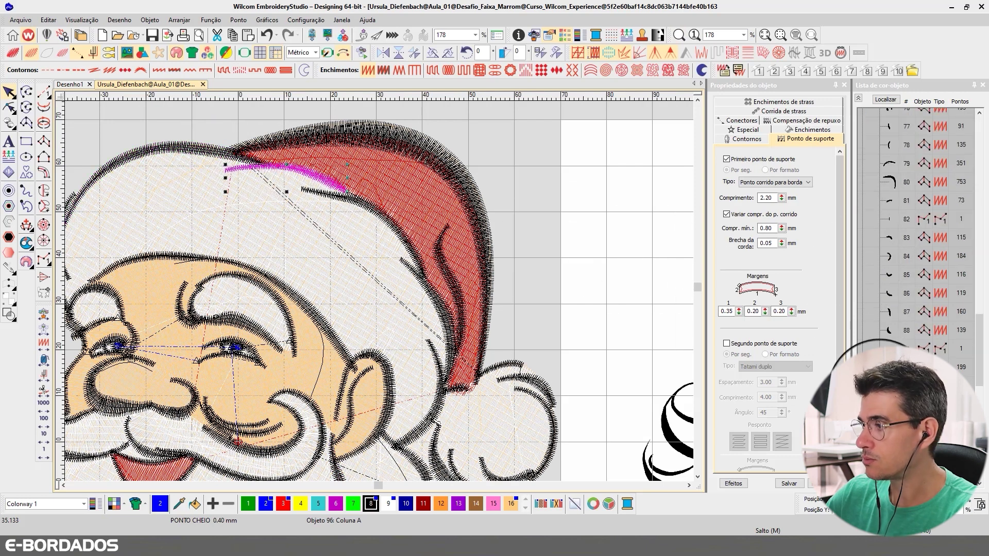
# - Recolour all the black outline objects with orange colour 12
pyautogui.scroll(-5, 857, 103)
pyautogui.hotkey('ctrl', 'a')
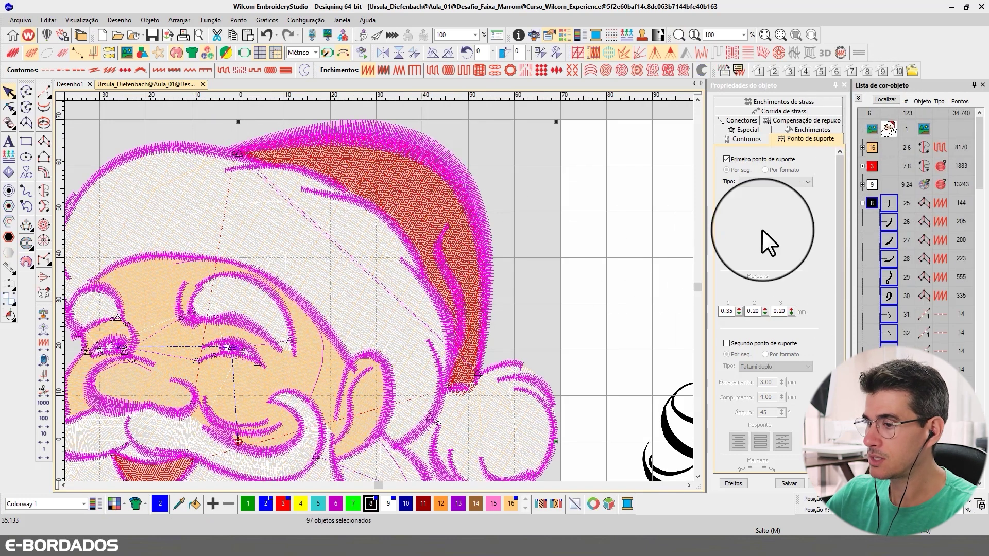
pyautogui.click(441, 504)
pyautogui.click(500, 227)
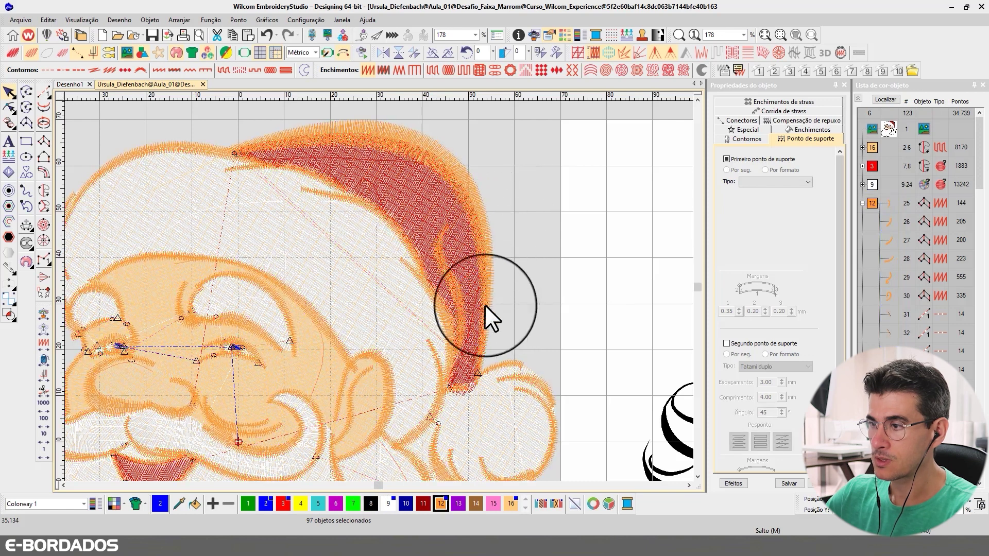
# - Examine the short outline on top of the pompom, its connecting stitches across the hat and its place in the sewing sequence
pyautogui.click(492, 375)
pyautogui.click(484, 370)
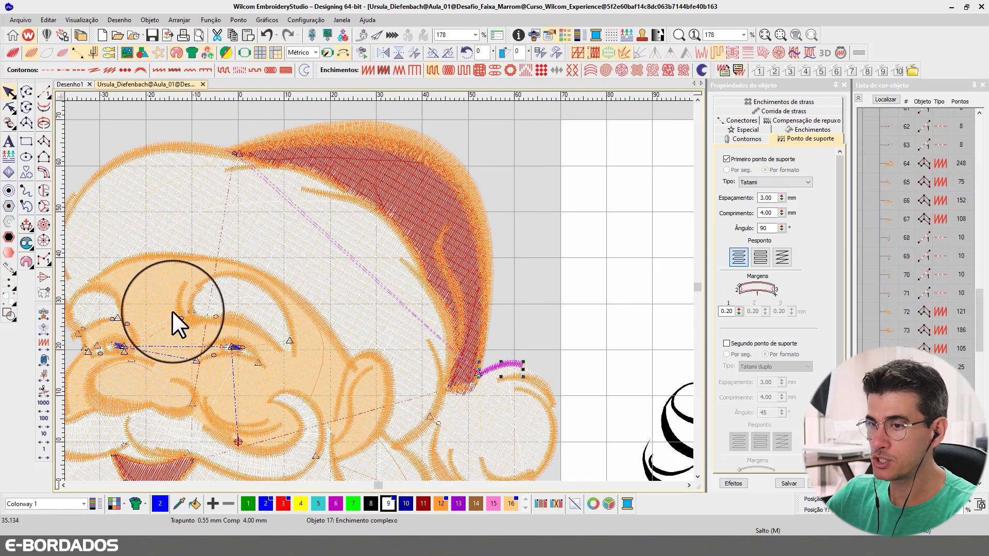
pyautogui.press('Escape')
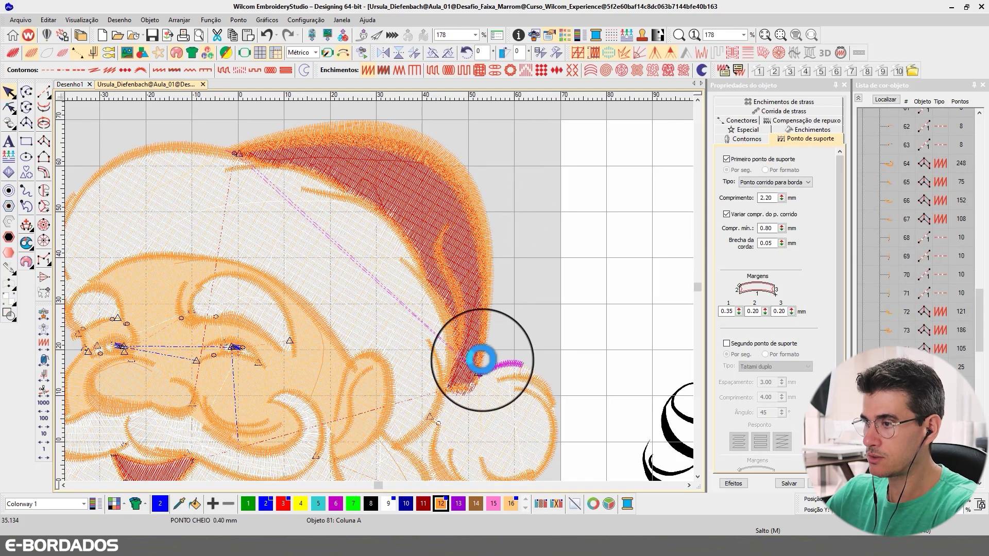
pyautogui.click(495, 358)
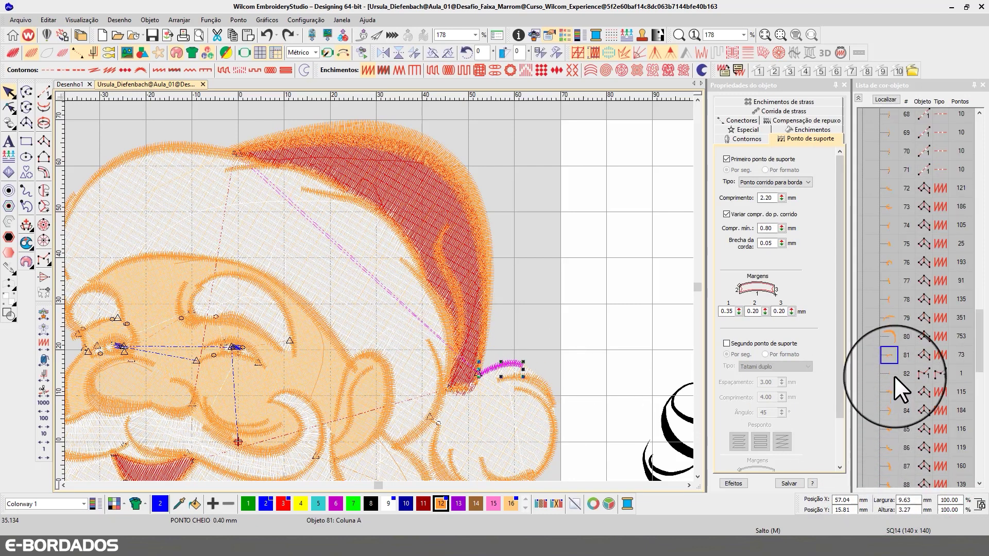
pyautogui.scroll(-2, 892, 360)
pyautogui.click(888, 338)
pyautogui.click(888, 356)
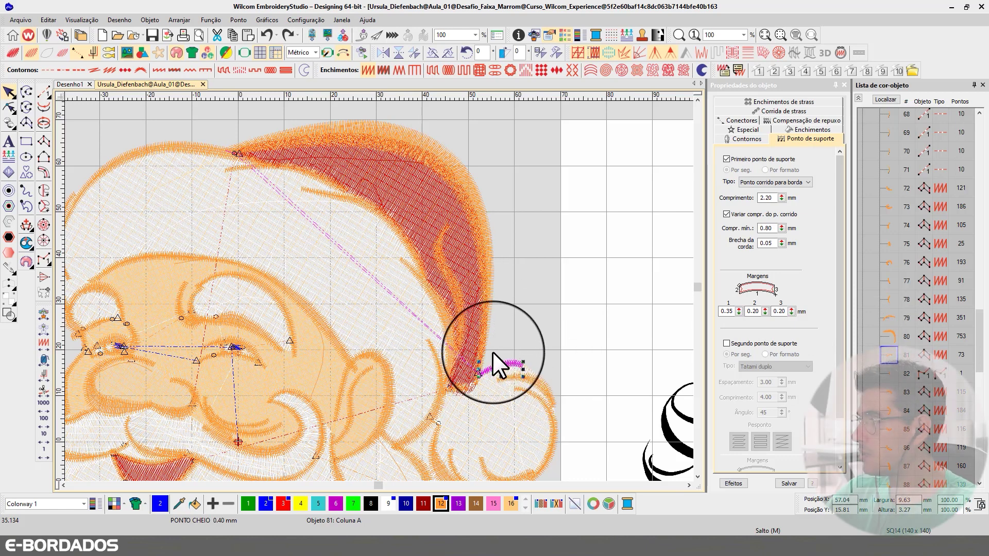
pyautogui.scroll(-2, 496, 346)
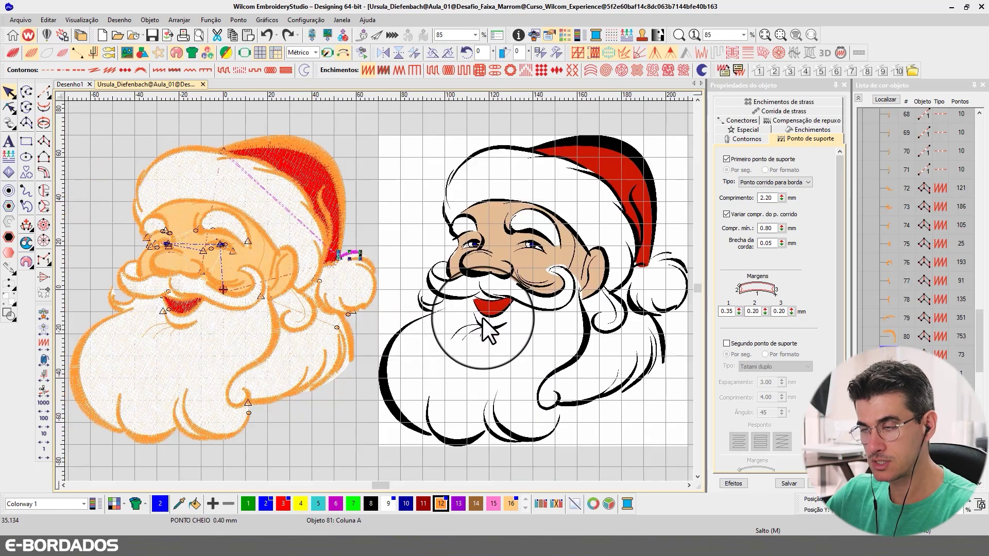
pyautogui.click(360, 164)
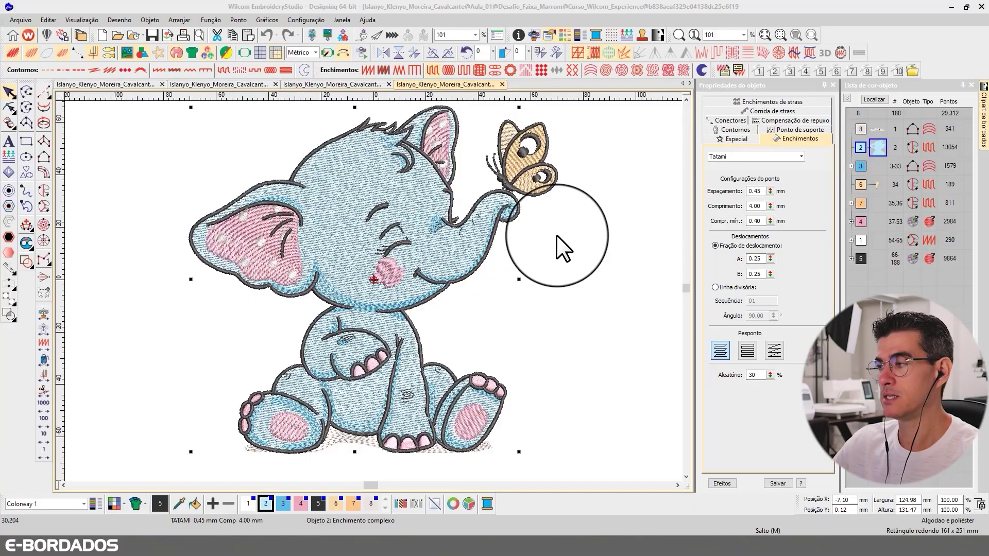
# - Clear the selection of the light blue body fill in the elephant design
pyautogui.click(556, 235)
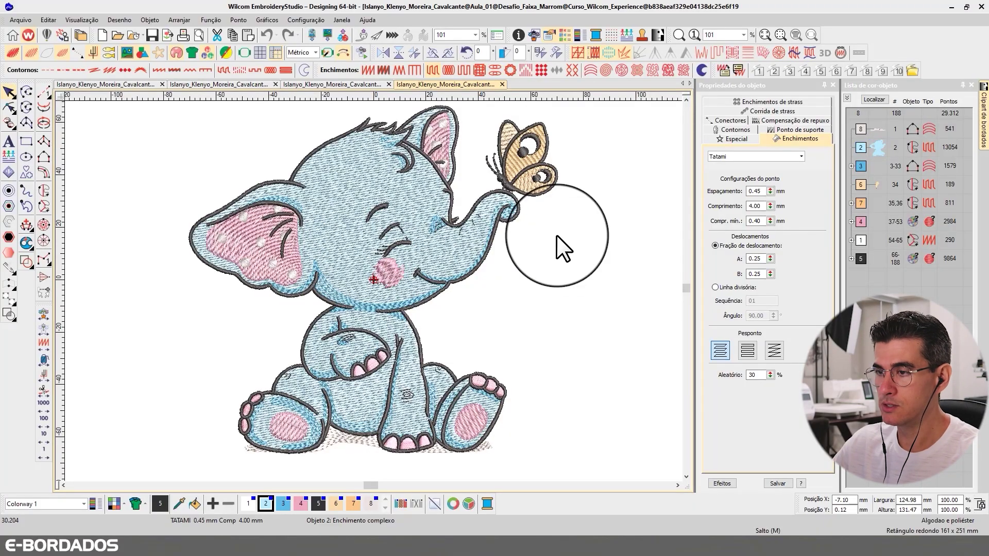
# - Clear the selection of the whole elephant design and review its sewing sequence in the stitch simulation
pyautogui.hotkey('ctrl', 'a')
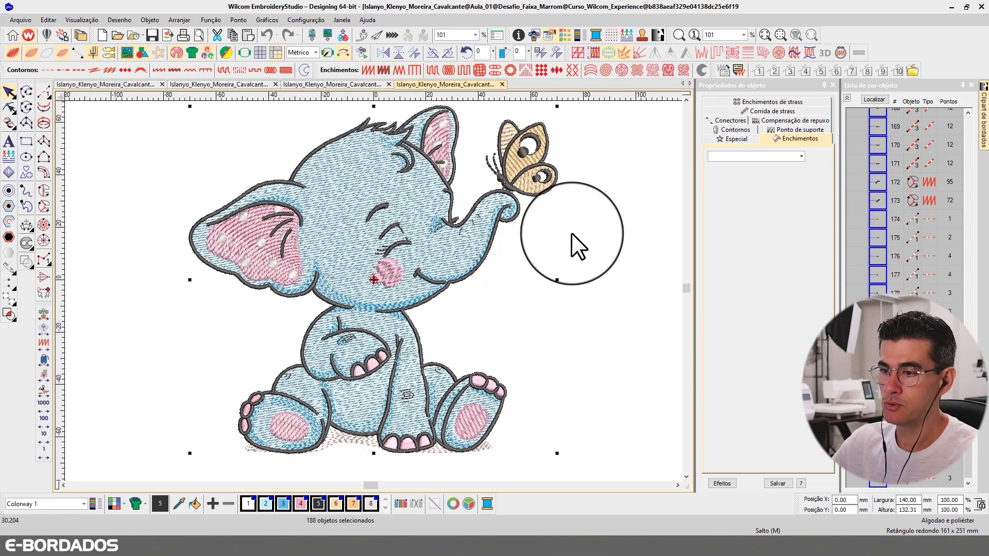
pyautogui.click(578, 232)
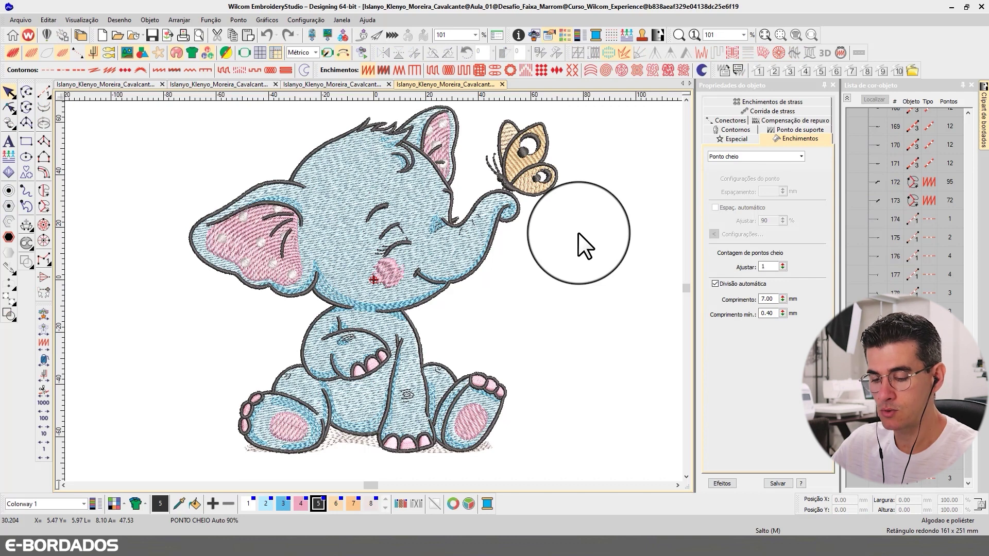
pyautogui.hotkey('ctrl', 'r')
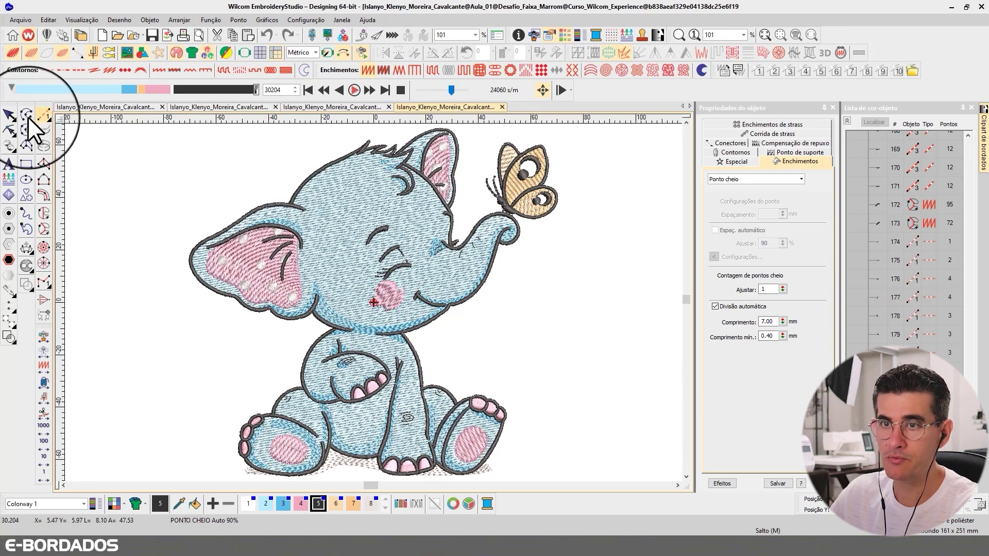
pyautogui.click(14, 115)
pyautogui.press('Escape')
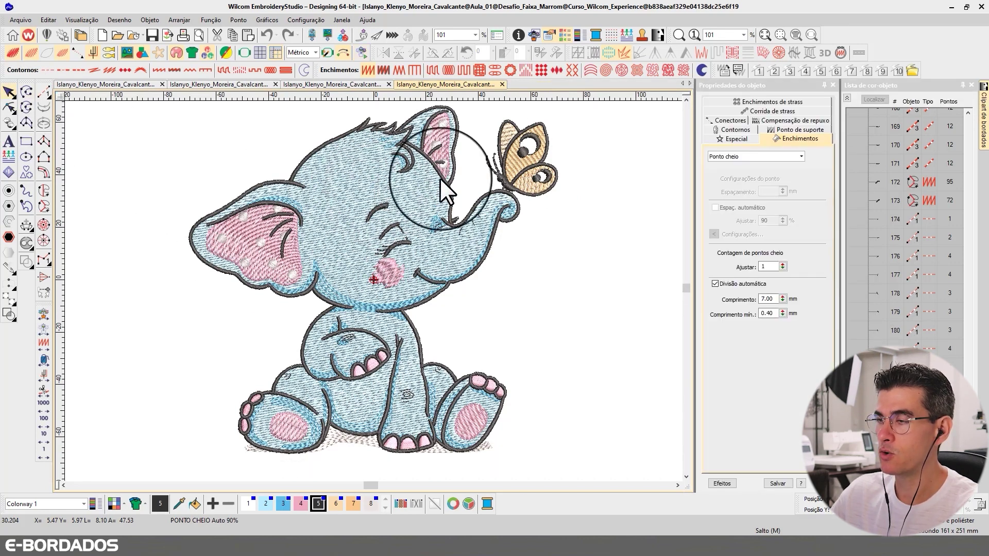
# - Collapse the object list, isolate the ground shadow under the elephant, and restore the view of the full design
pyautogui.click(847, 99)
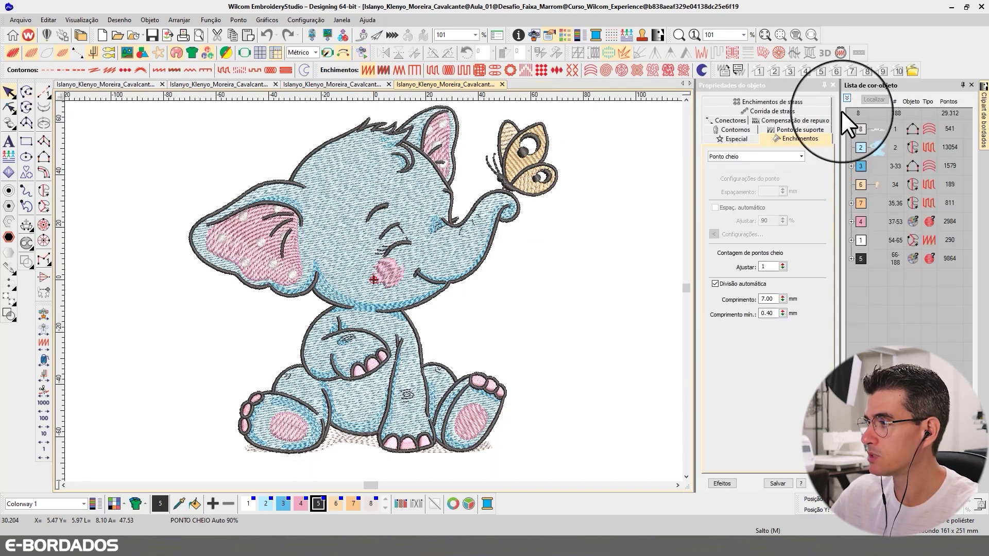
pyautogui.click(878, 129)
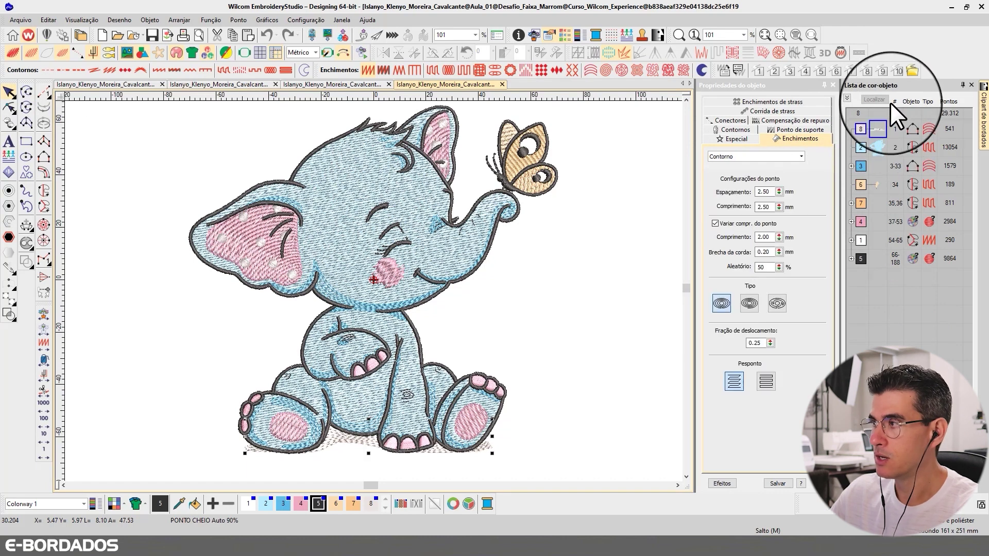
pyautogui.click(880, 98)
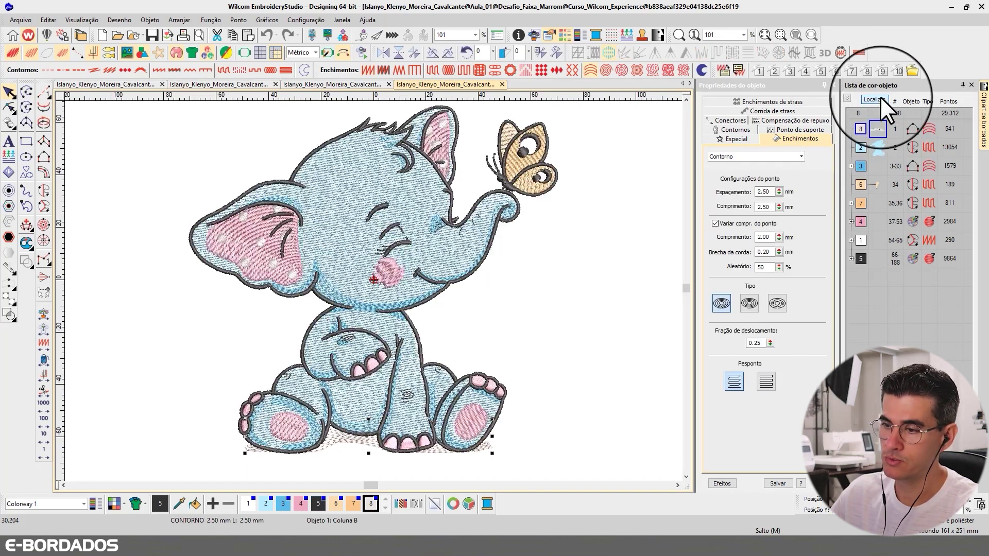
pyautogui.click(879, 98)
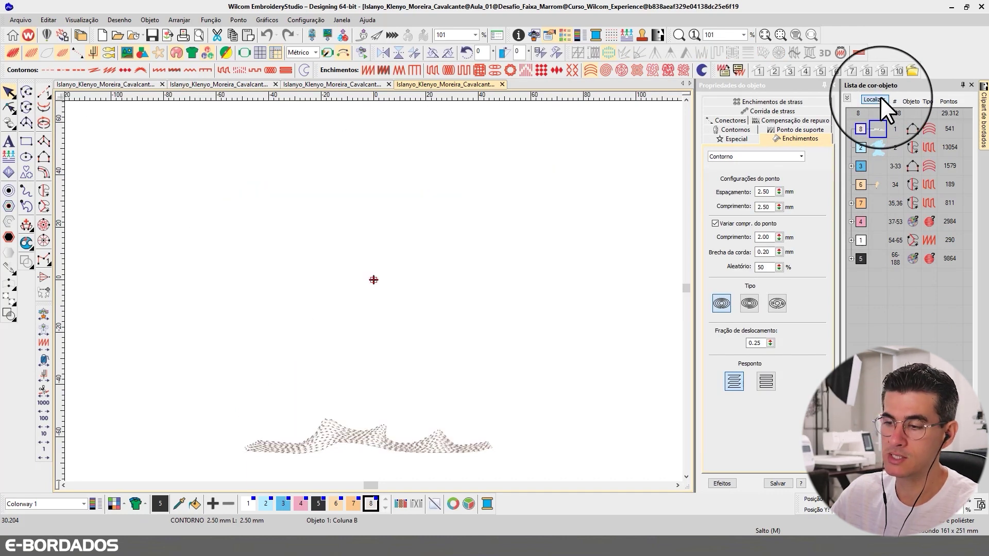
pyautogui.click(880, 98)
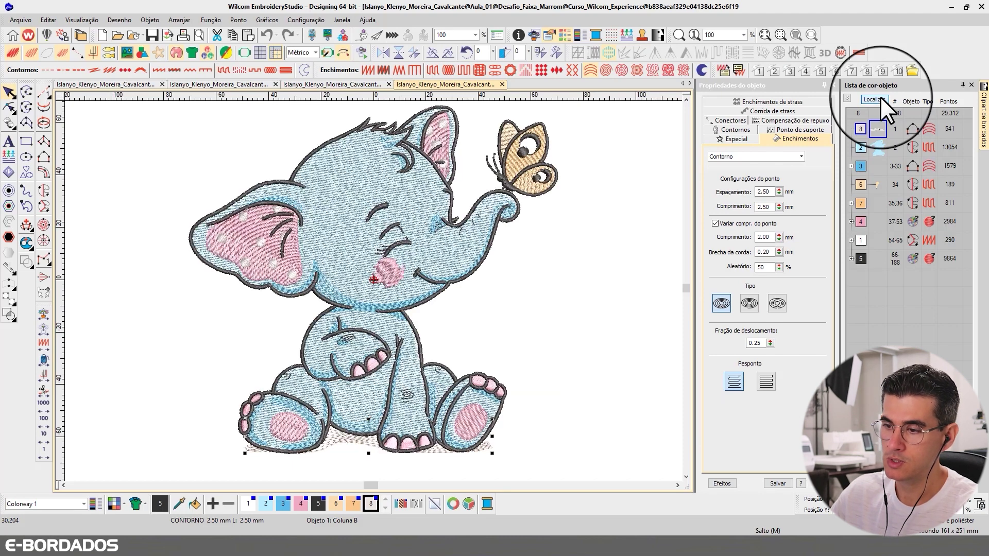
pyautogui.click(879, 98)
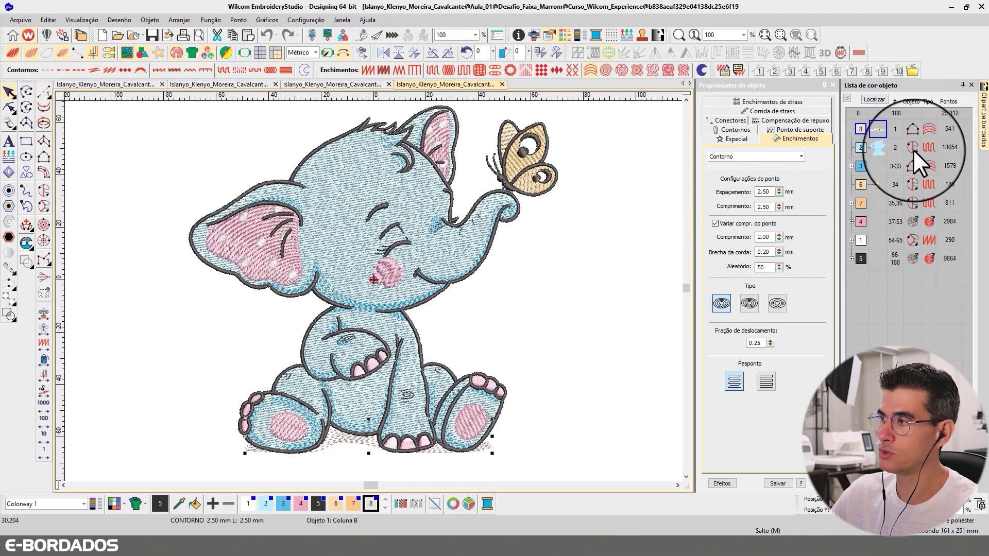
# - Select the elephant's light blue body fill, view it in isolation and bring the full design back
pyautogui.click(883, 149)
pyautogui.click(879, 98)
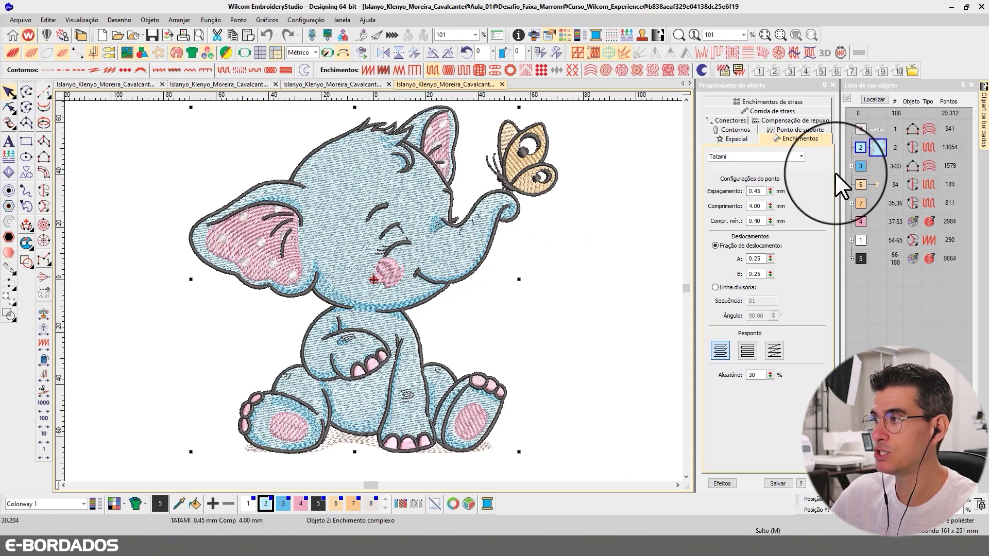
pyautogui.click(879, 99)
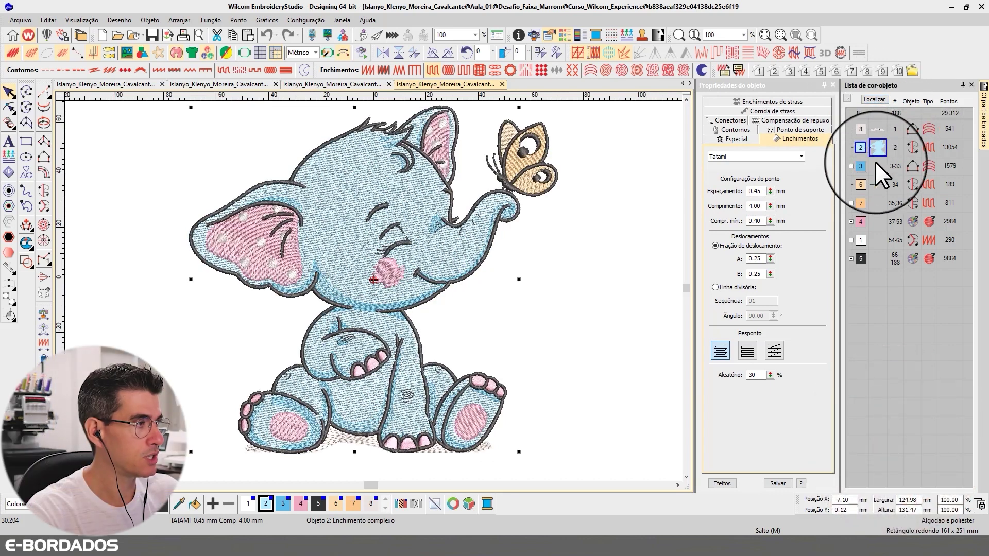
# - Isolate the darker blue shading of colour 3 and check the fill settings of the chin, trunk and eye shading
pyautogui.click(871, 165)
pyautogui.click(851, 166)
pyautogui.click(876, 98)
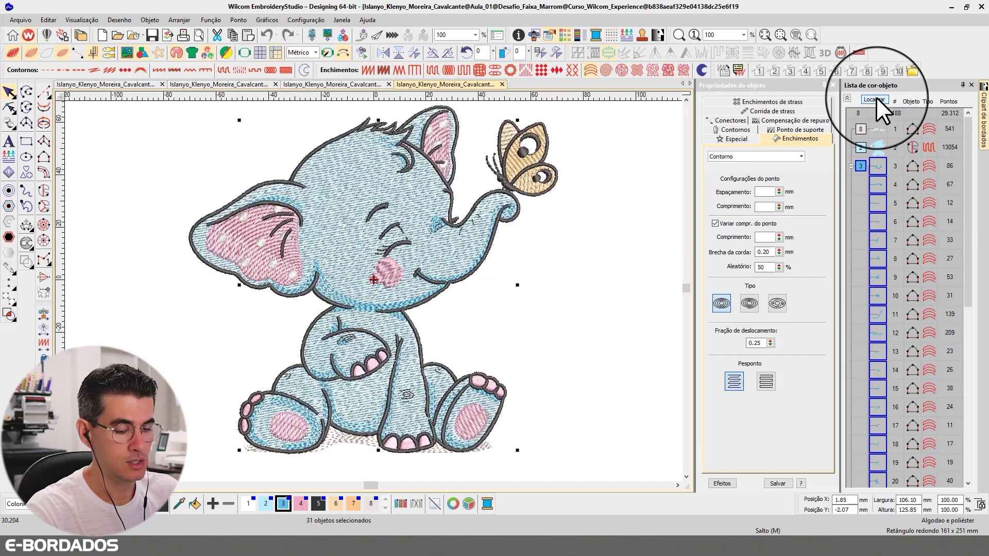
pyautogui.click(876, 97)
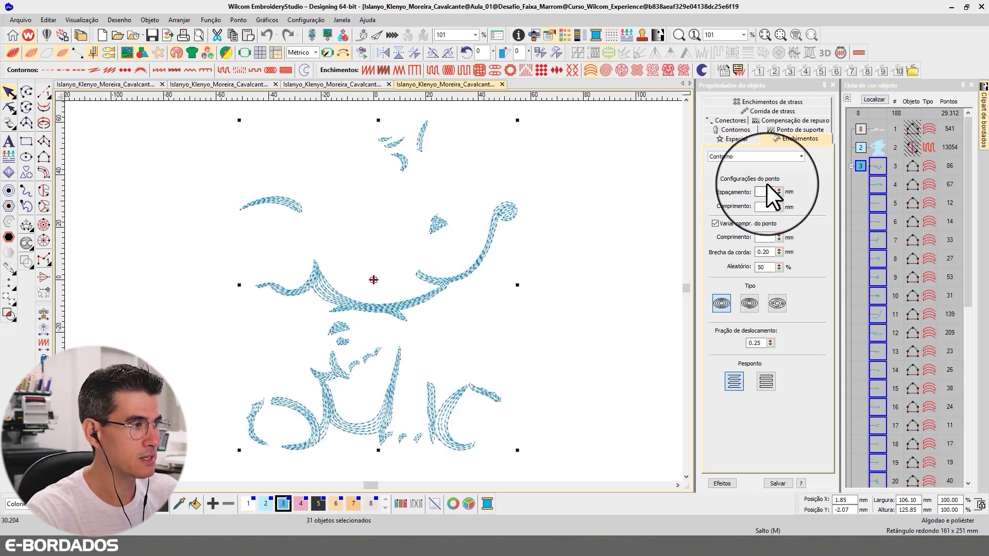
pyautogui.click(650, 212)
pyautogui.click(416, 300)
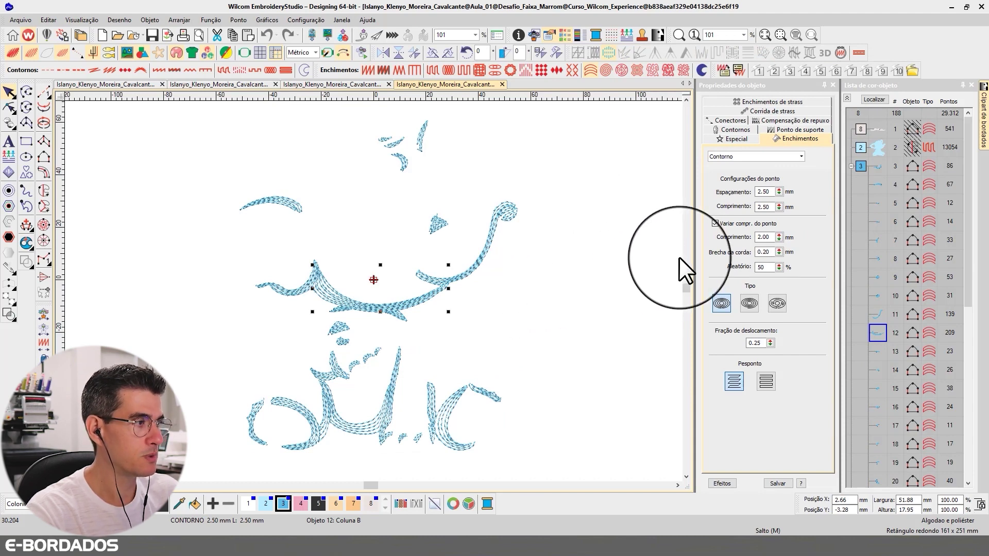
pyautogui.click(486, 258)
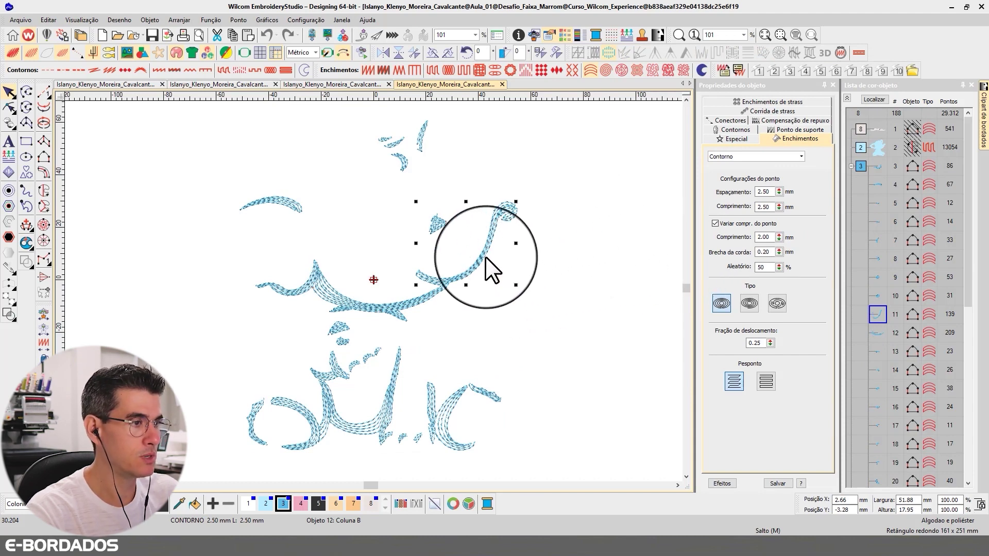
pyautogui.click(438, 222)
# - Set the contour fill spacing of all the darker blue shading objects to 3.00 mm and clear the selection
pyautogui.hotkey('ctrl', 'a')
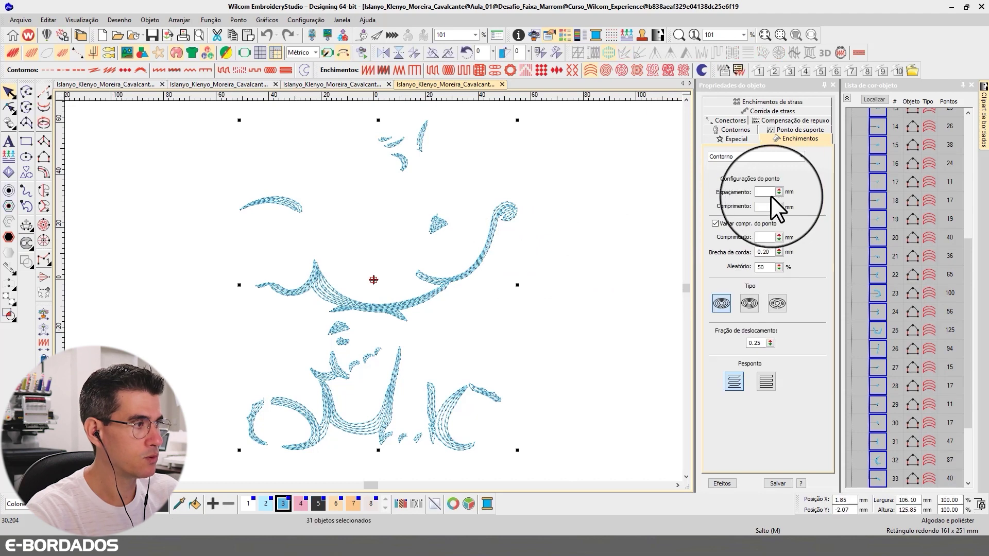
pyautogui.click(769, 193)
pyautogui.write('3.00')
pyautogui.press('Return')
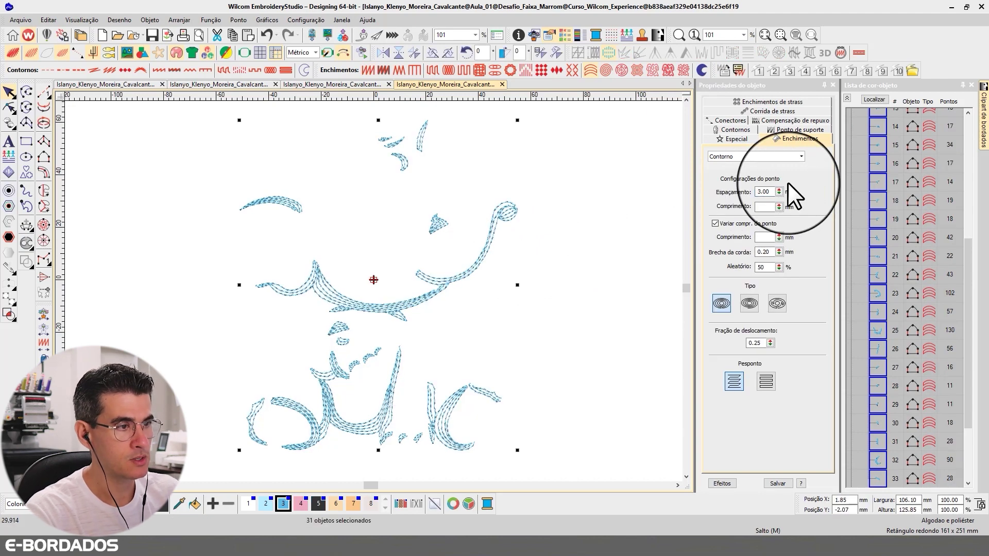
pyautogui.click(567, 239)
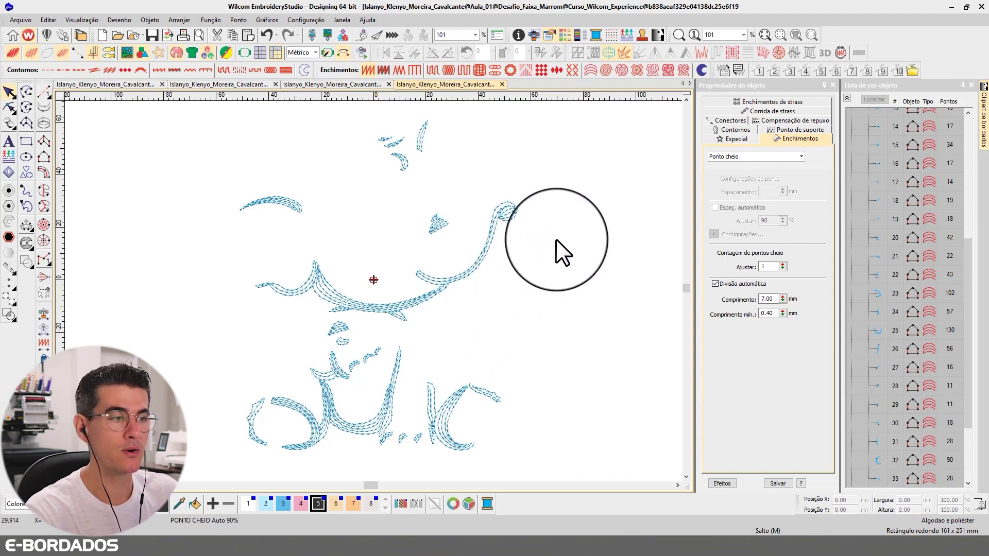
# - Collapse the object list, view the light blue body fill on its own and restore the full design
pyautogui.click(847, 98)
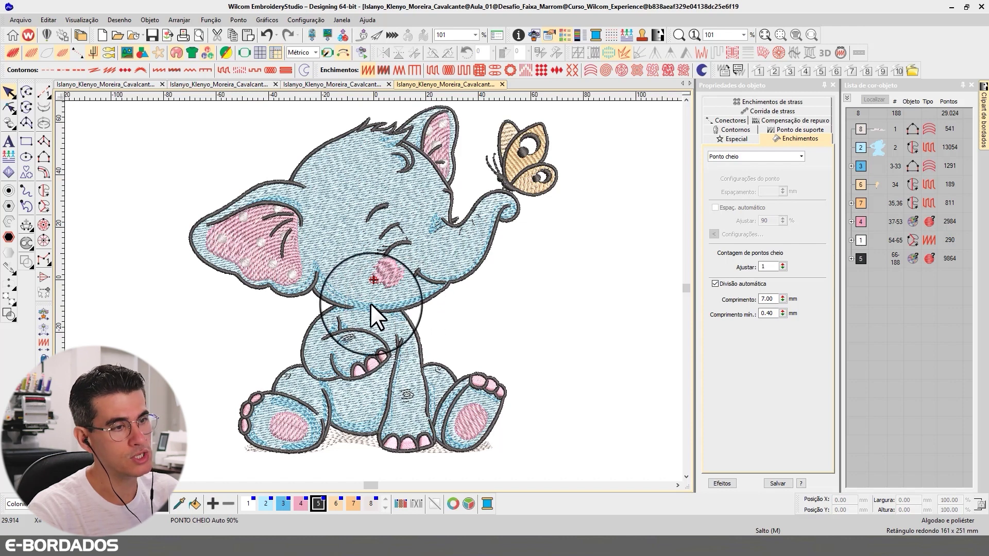
pyautogui.click(882, 147)
pyautogui.click(873, 100)
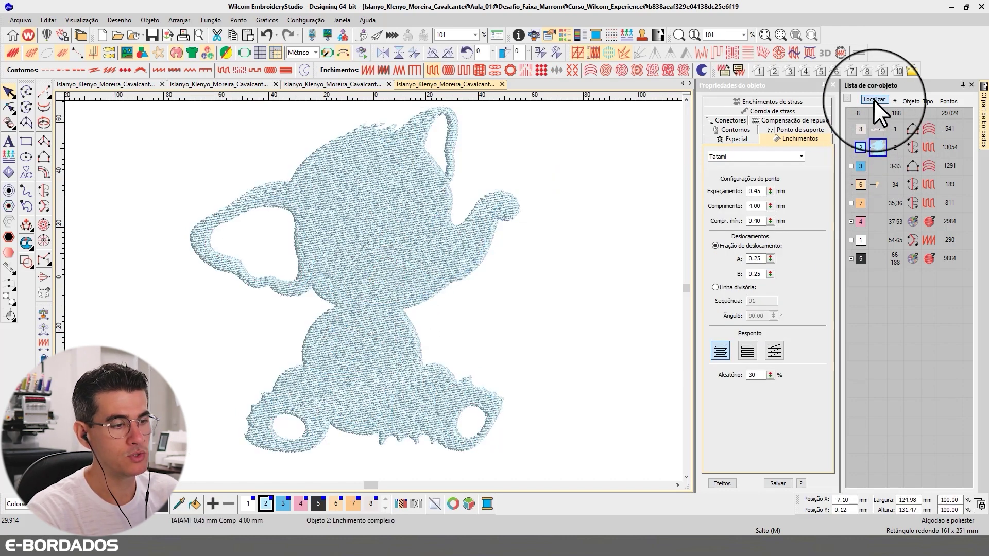
pyautogui.click(874, 100)
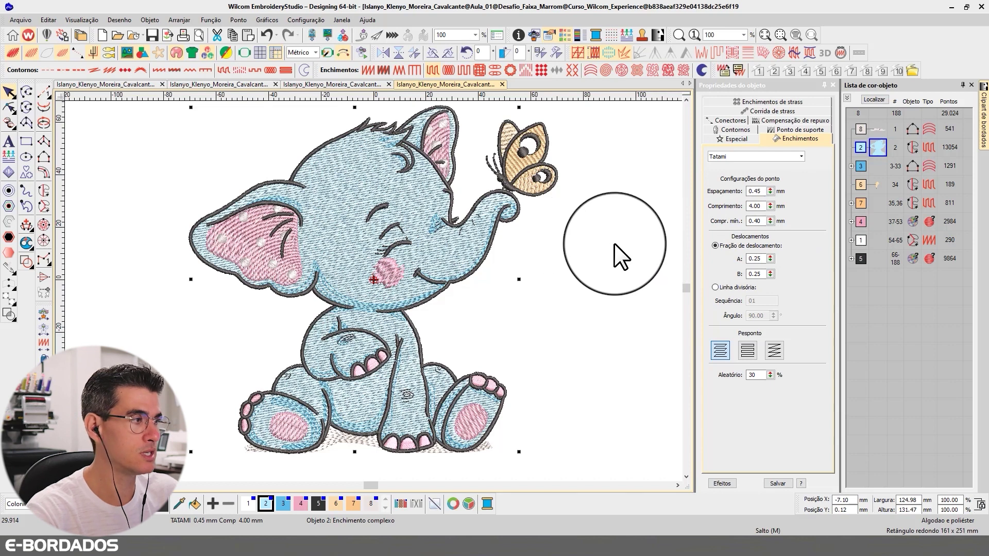
# - Examine the Tatami spacing and stitches of the butterfly's back wing, large front wing and lower wing up close
pyautogui.click(878, 184)
pyautogui.click(880, 99)
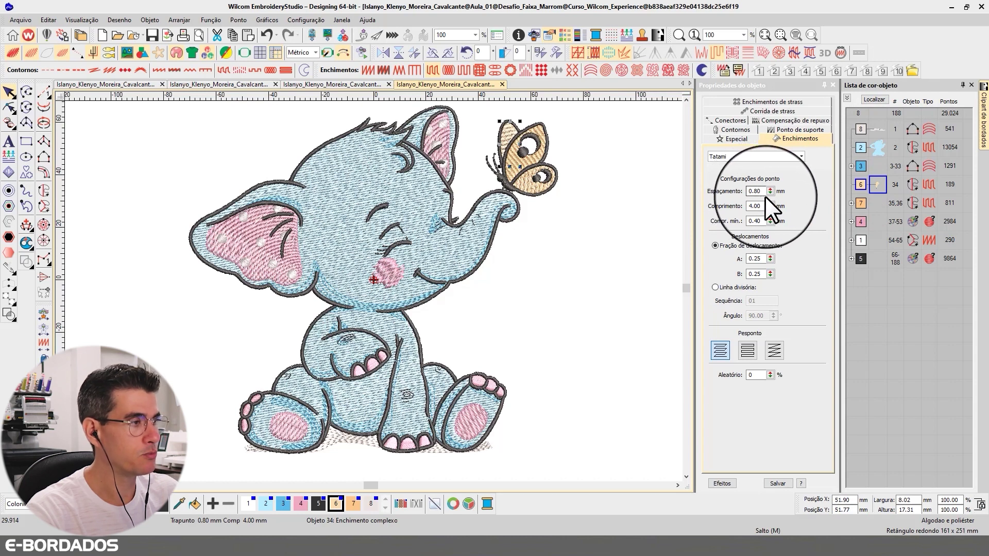
pyautogui.press('b')
pyautogui.moveTo(476, 125); pyautogui.dragTo(572, 223)
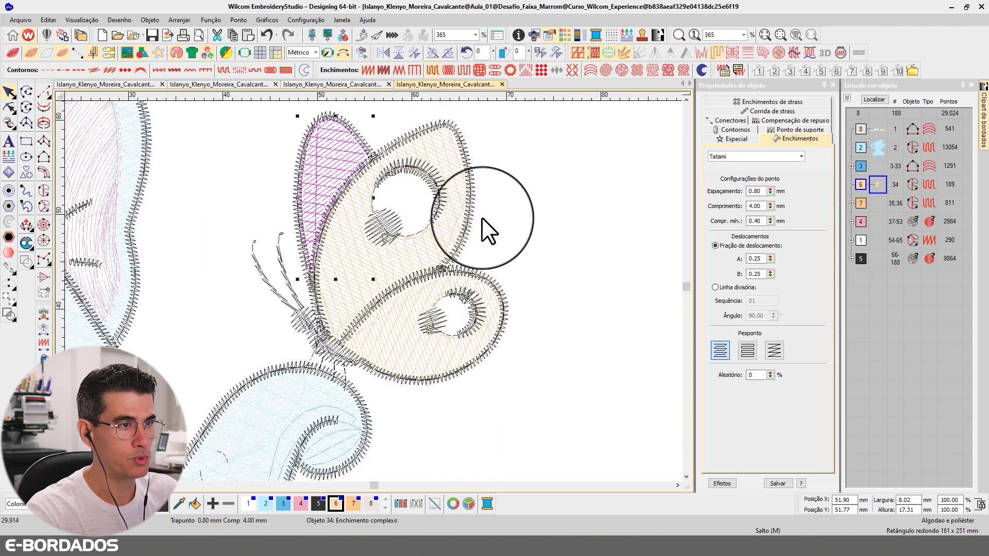
pyautogui.click(446, 152)
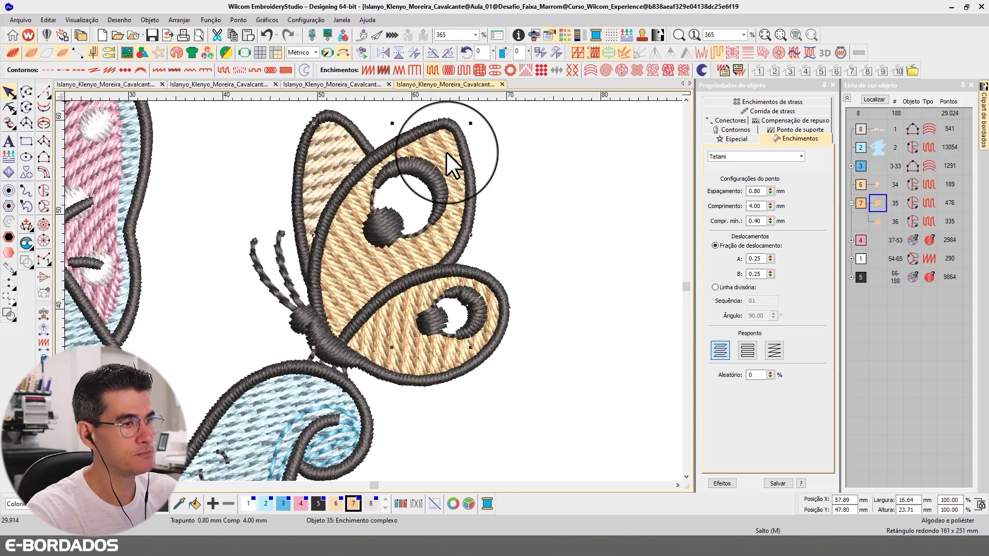
pyautogui.press('t')
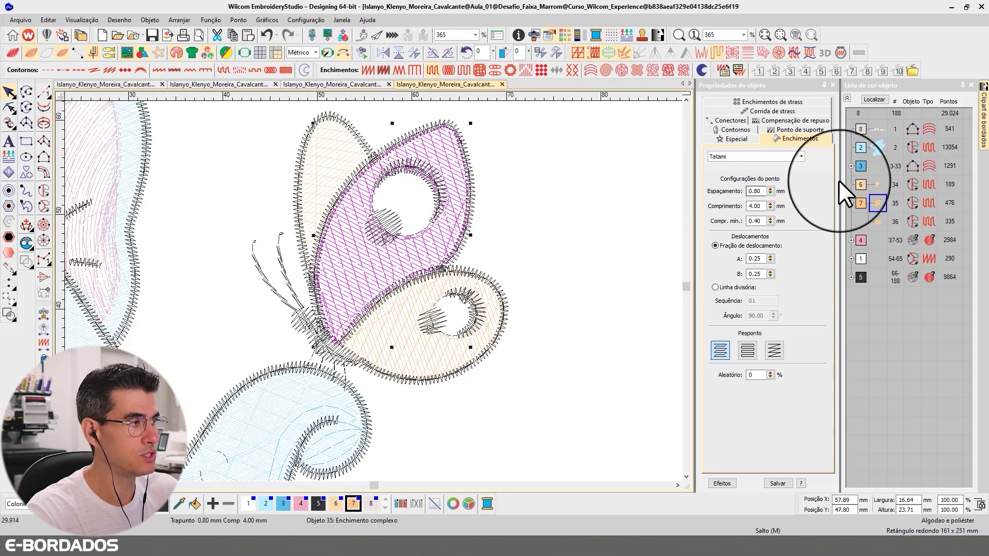
pyautogui.click(876, 221)
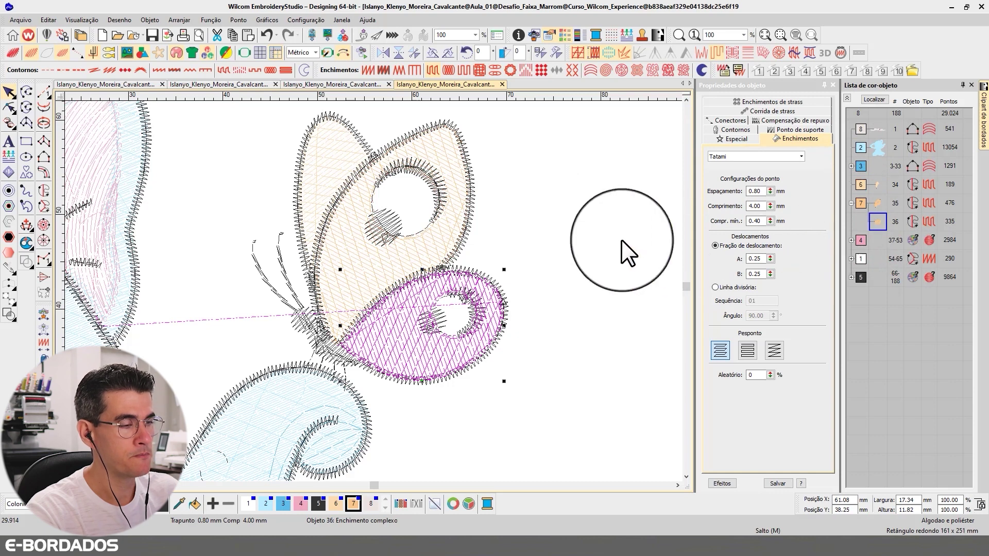
pyautogui.press('t')
# - Select the pink objects of colour 4, isolate them from the rest of the elephant and clear the selection
pyautogui.click(859, 238)
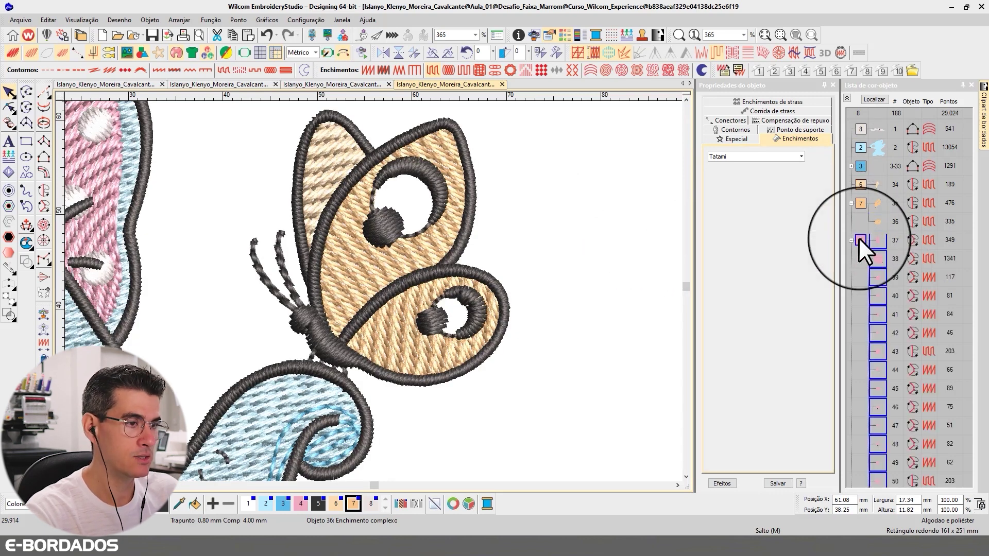
pyautogui.press('0')
pyautogui.click(868, 98)
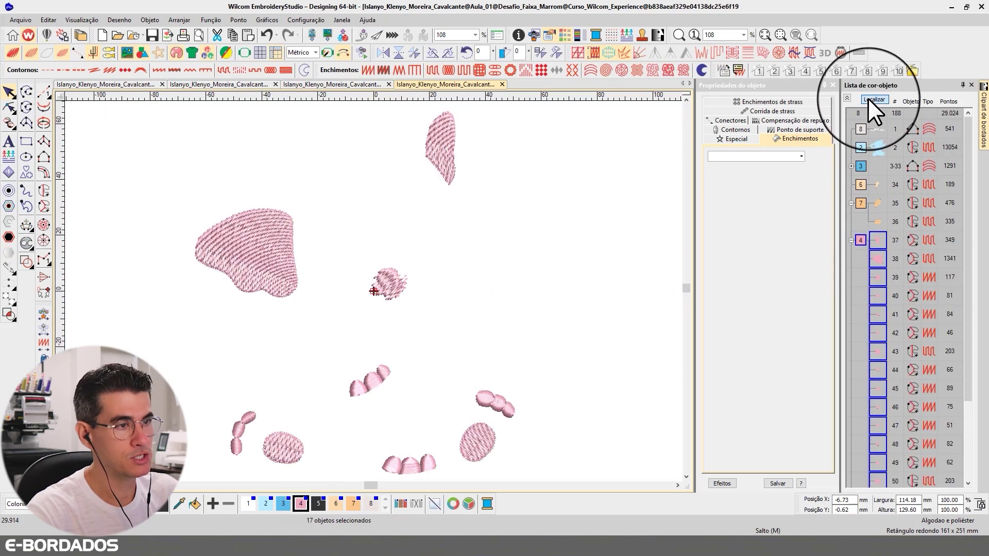
pyautogui.click(867, 98)
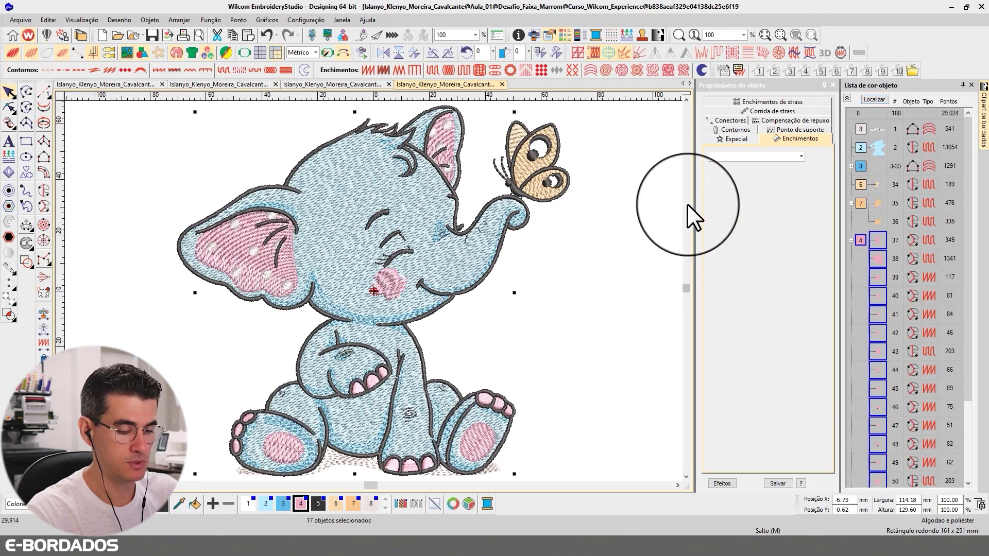
pyautogui.click(571, 218)
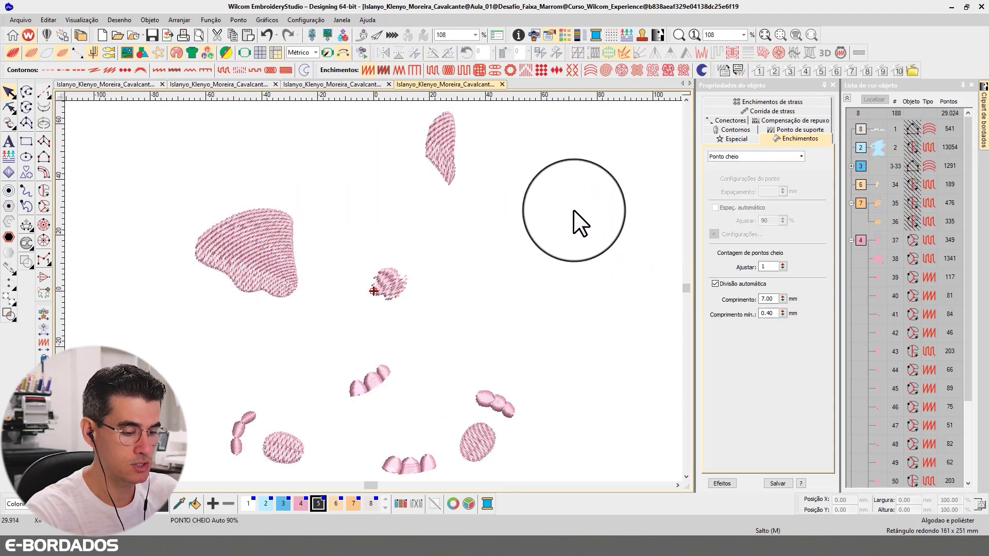
# - Examine the stitches of the large pink inner-ear fill without the realistic preview and open its underlay settings
pyautogui.scroll(3, 335, 280)
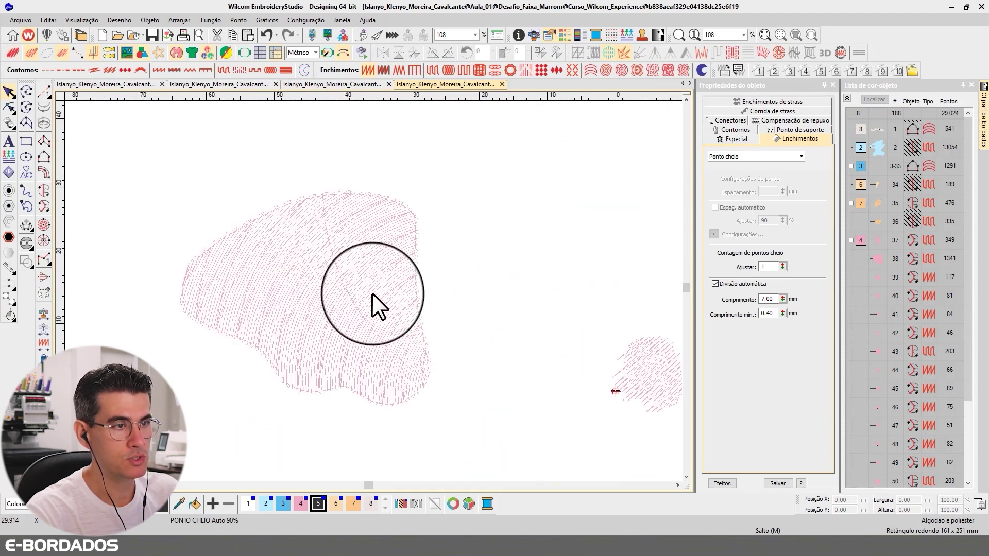
pyautogui.click(344, 273)
pyautogui.press('t')
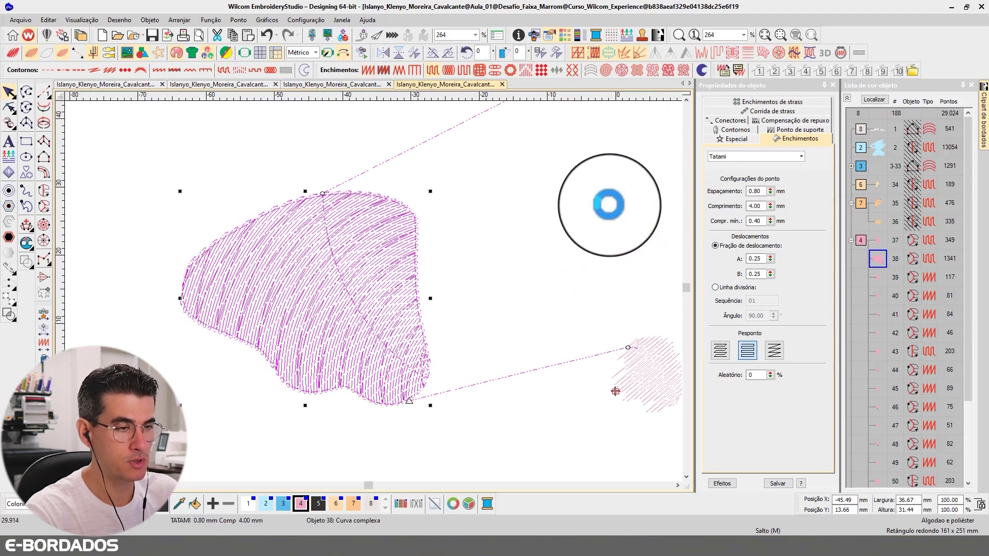
pyautogui.press('t')
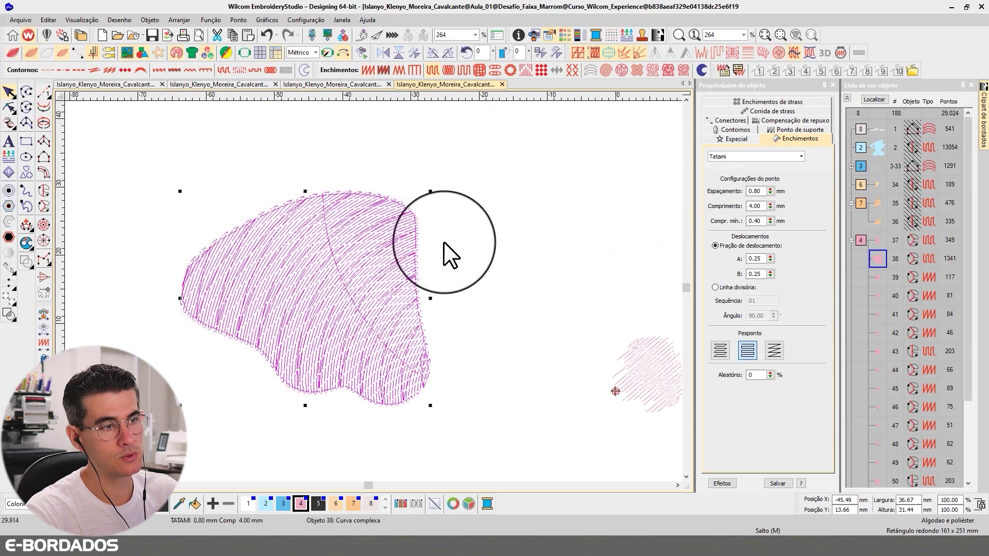
pyautogui.click(791, 130)
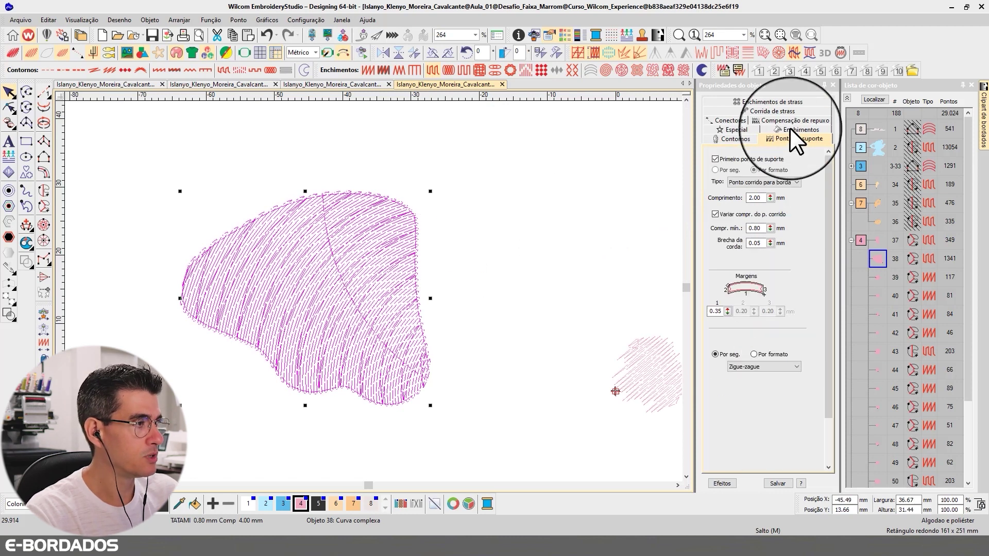
# - Change the first underlay of both pink inner-ear fills, the large one and the small one, to Tatami
pyautogui.click(747, 182)
pyautogui.click(744, 205)
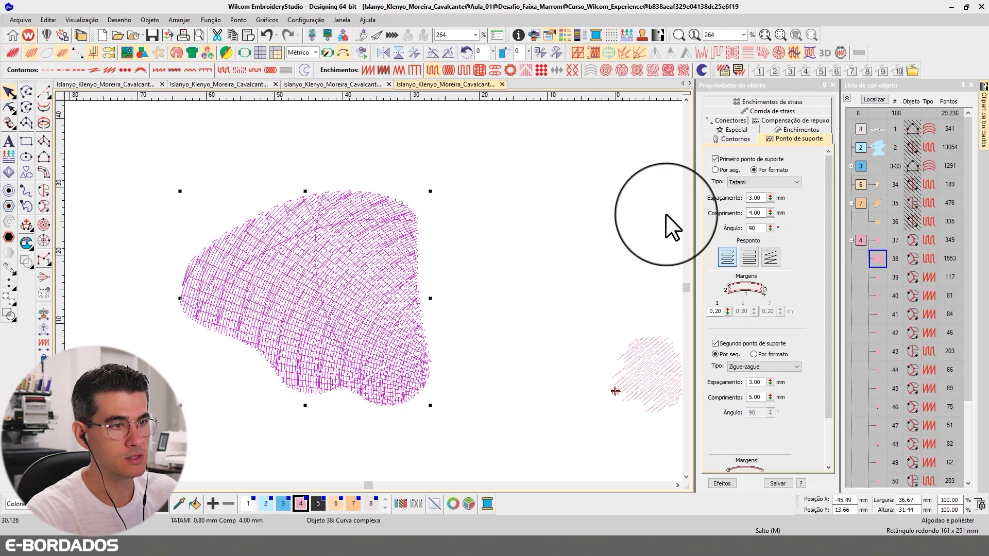
pyautogui.scroll(-4, 438, 278)
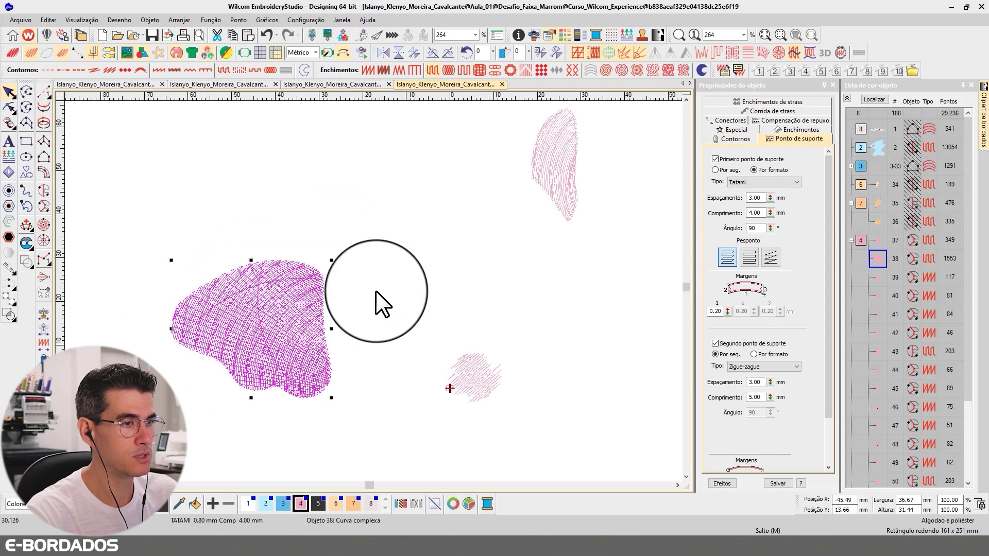
pyautogui.click(513, 209)
pyautogui.click(754, 184)
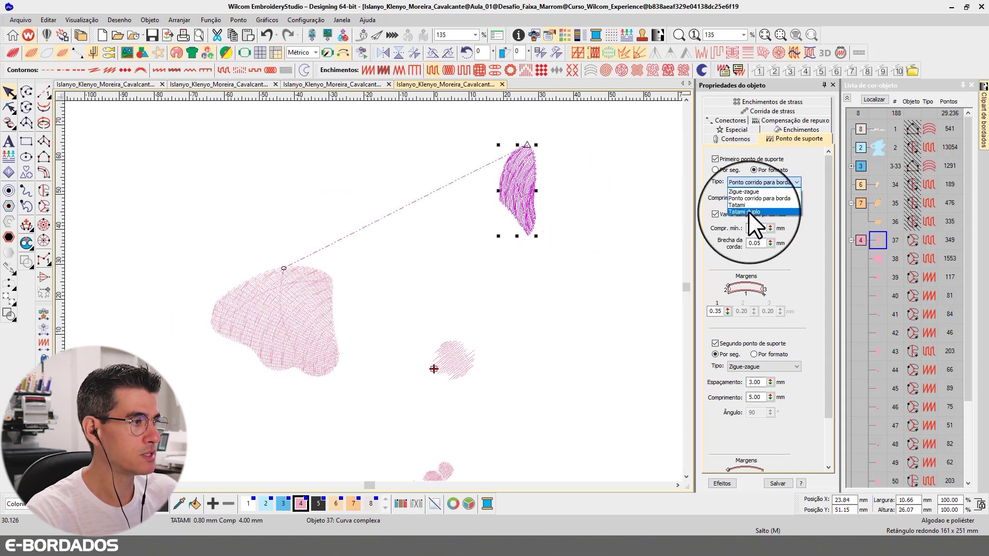
pyautogui.click(746, 206)
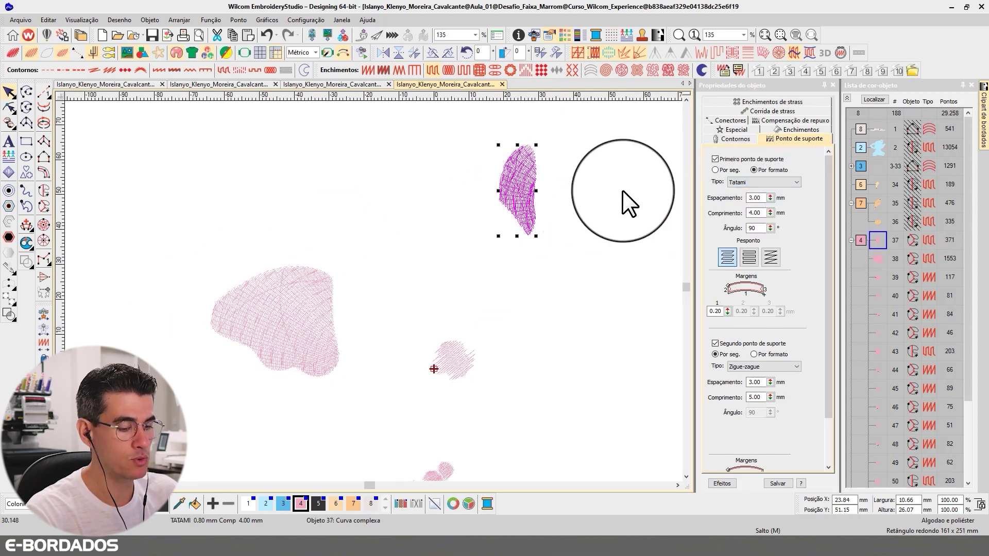
pyautogui.click(587, 200)
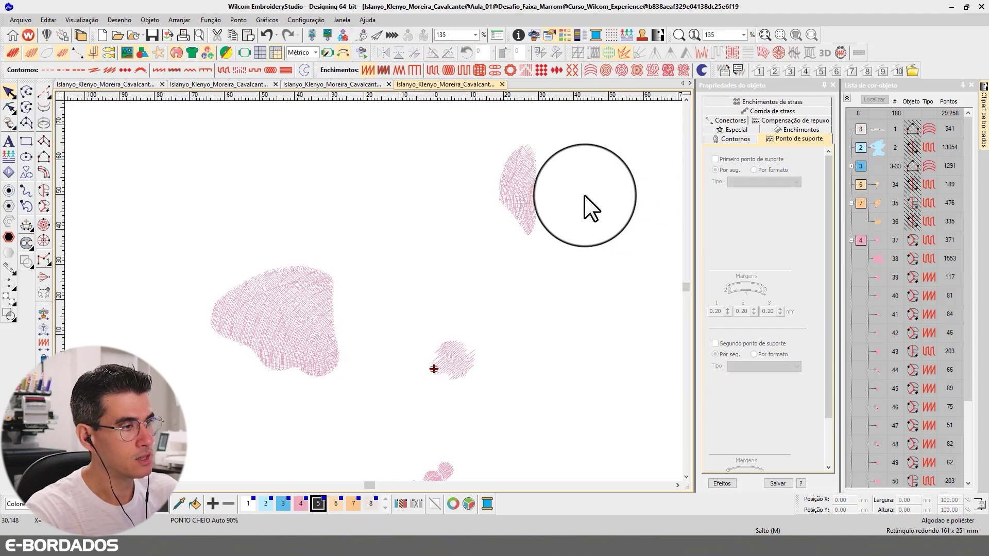
pyautogui.click(529, 198)
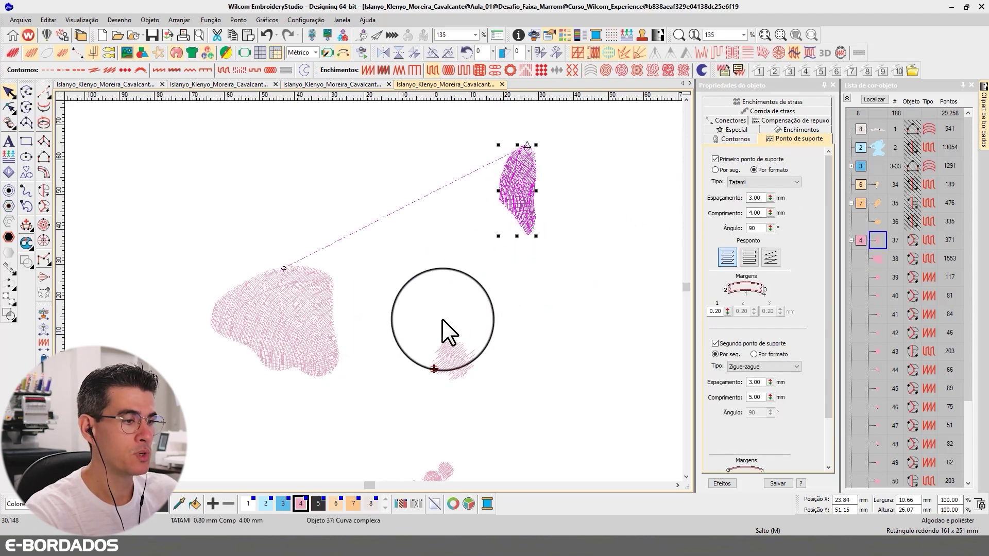
# - Select the two oval pink foot-sole fills together, set their first underlay type to Tatami and clear the selection
pyautogui.click(686, 477)
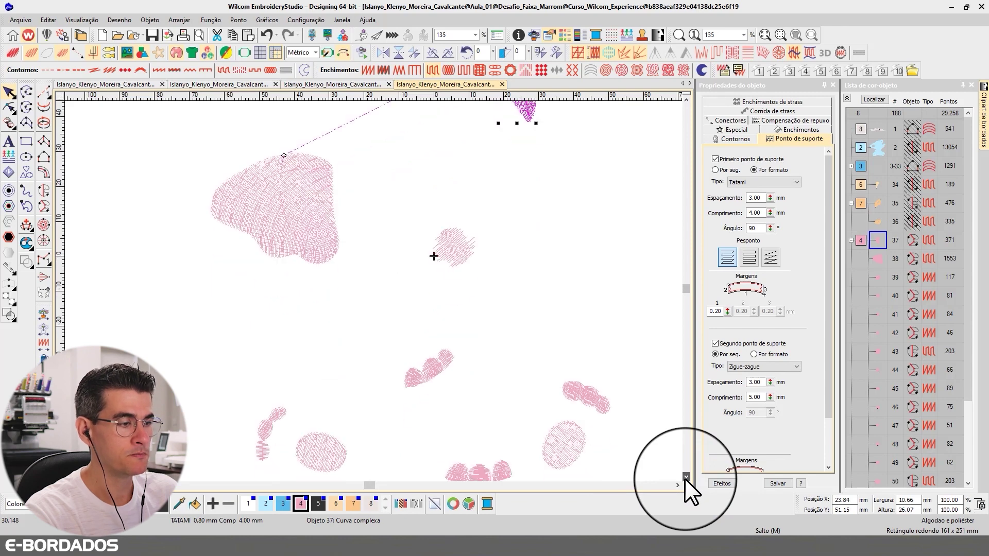
pyautogui.click(570, 376)
pyautogui.keyDown('ctrl'); pyautogui.click(323, 378); pyautogui.keyUp('ctrl')
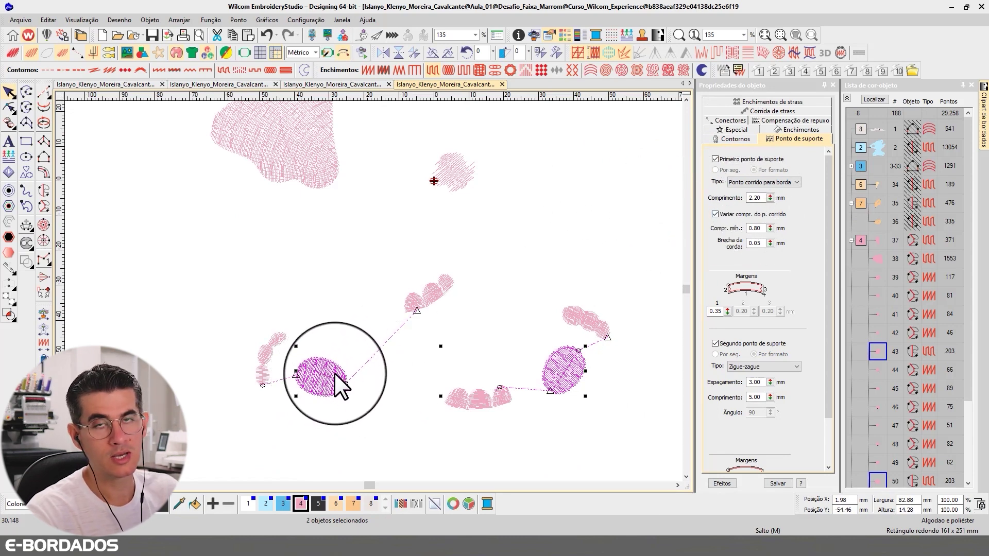
pyautogui.click(767, 182)
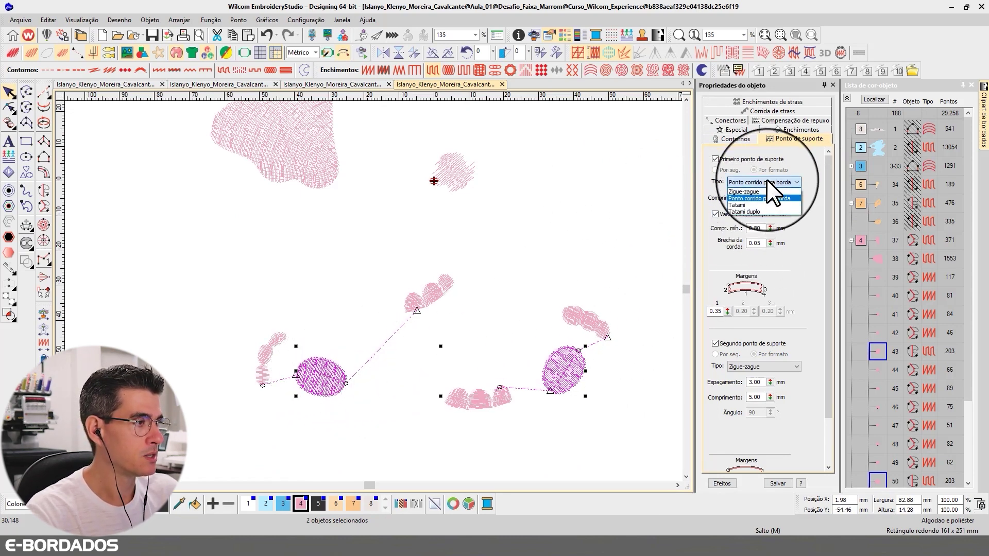
pyautogui.click(738, 206)
pyautogui.click(583, 237)
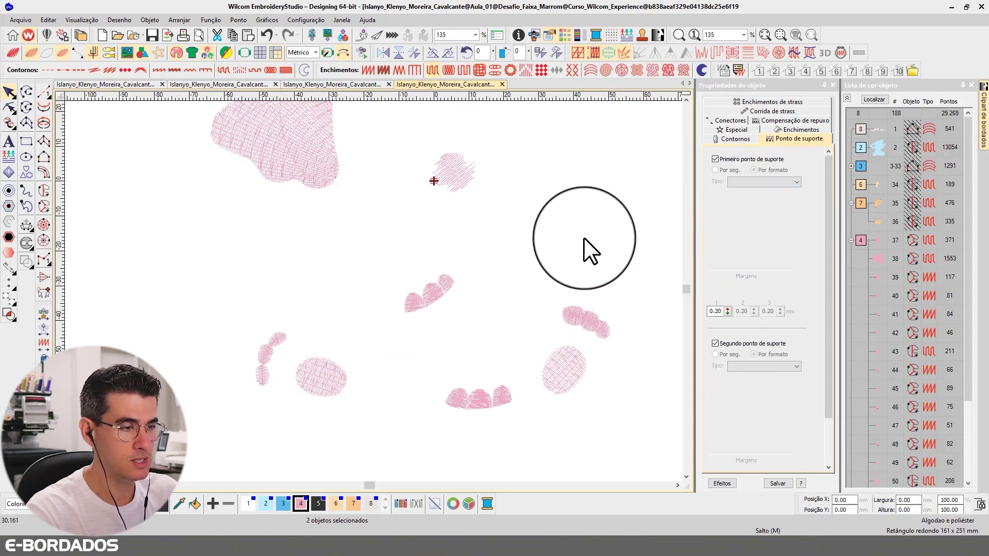
pyautogui.click(686, 98)
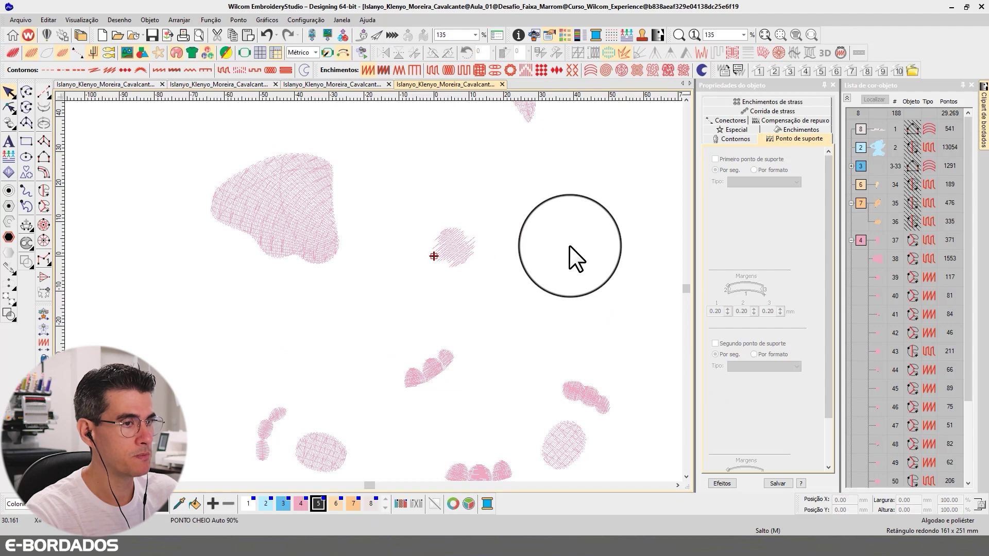
# - Collapse the object list, isolate the white dots of colour 1 and view their stitches up close
pyautogui.click(846, 99)
pyautogui.doubleClick(860, 223)
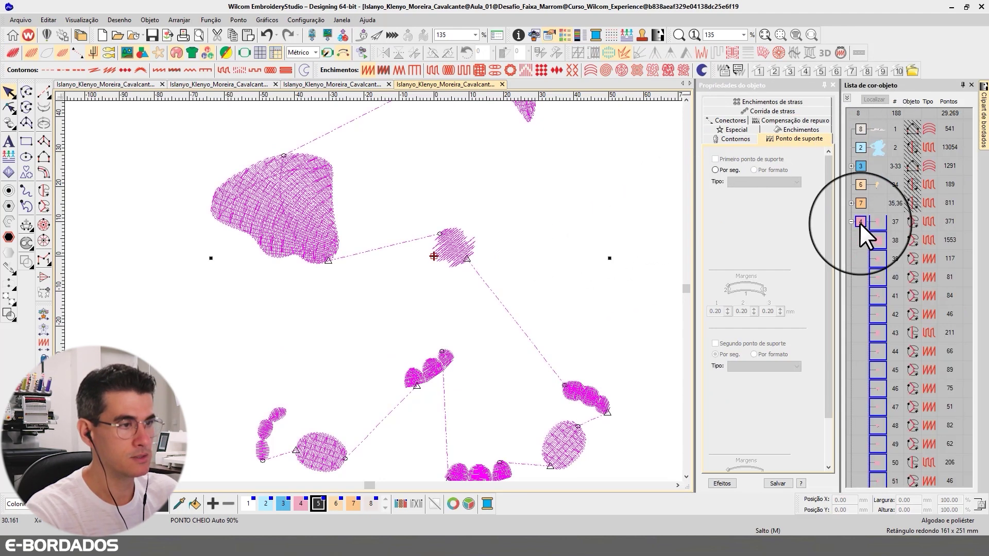
pyautogui.click(670, 230)
pyautogui.click(850, 221)
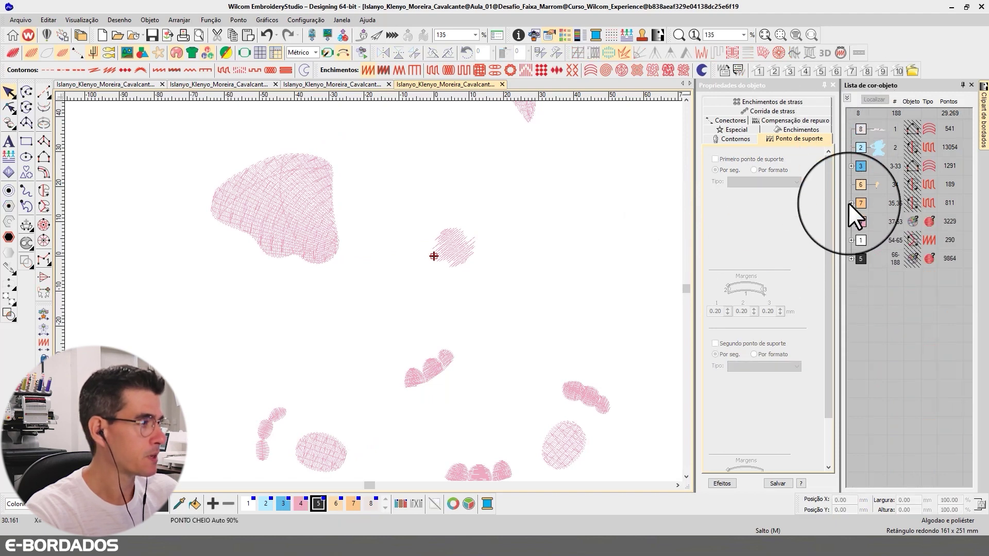
pyautogui.doubleClick(861, 240)
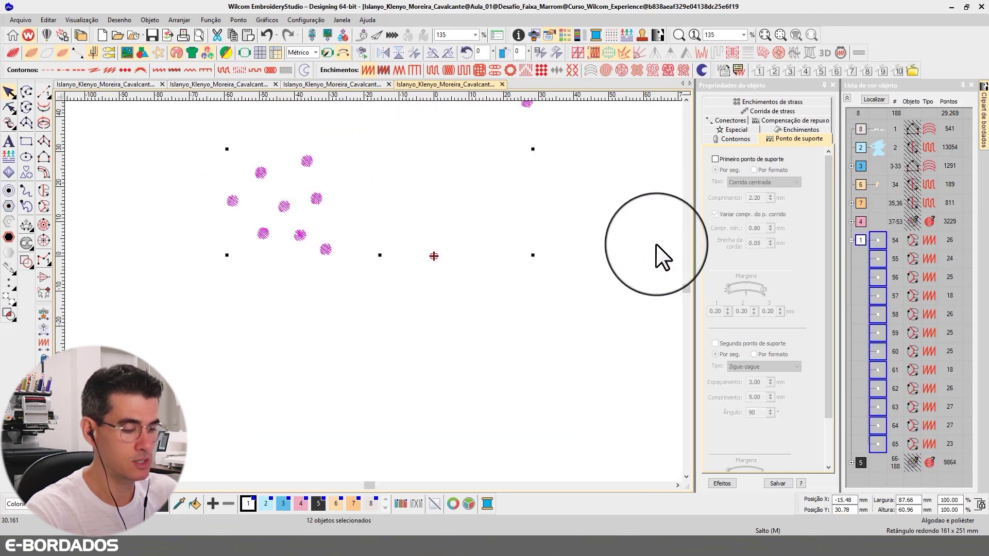
pyautogui.hotkey('shift', '0')
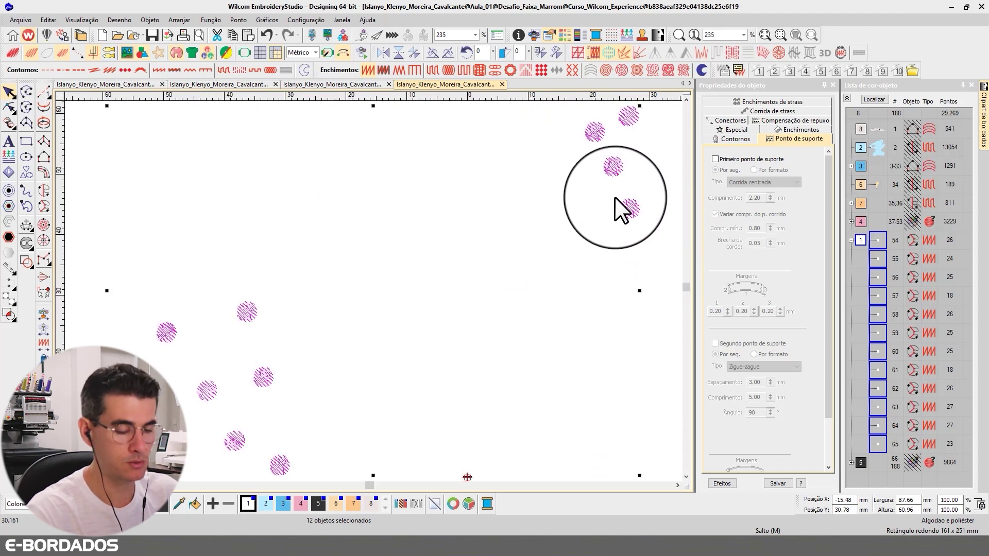
pyautogui.hotkey('shift', 'z')
# - Restore the full elephant design, select the black objects of colour 5 and show only them
pyautogui.click(867, 453)
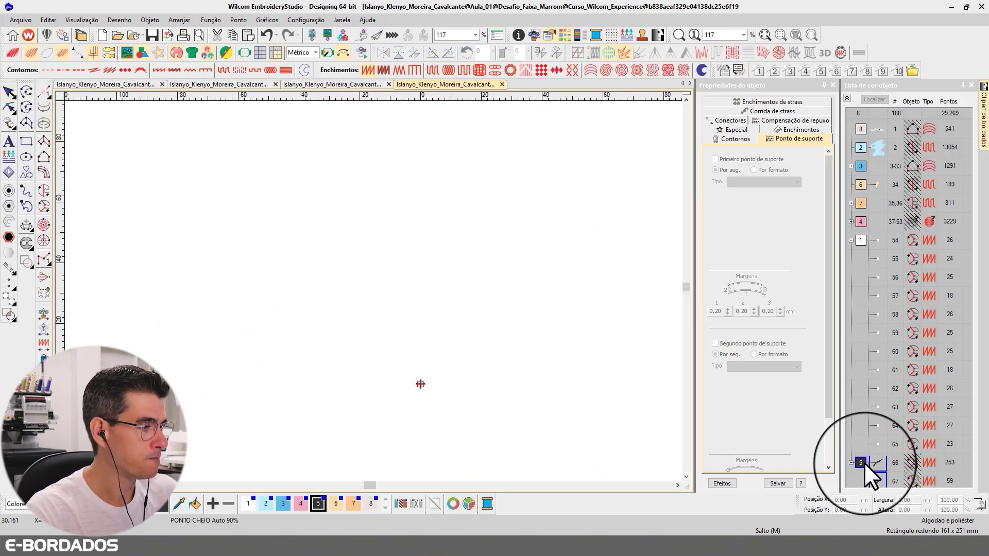
pyautogui.press('1')
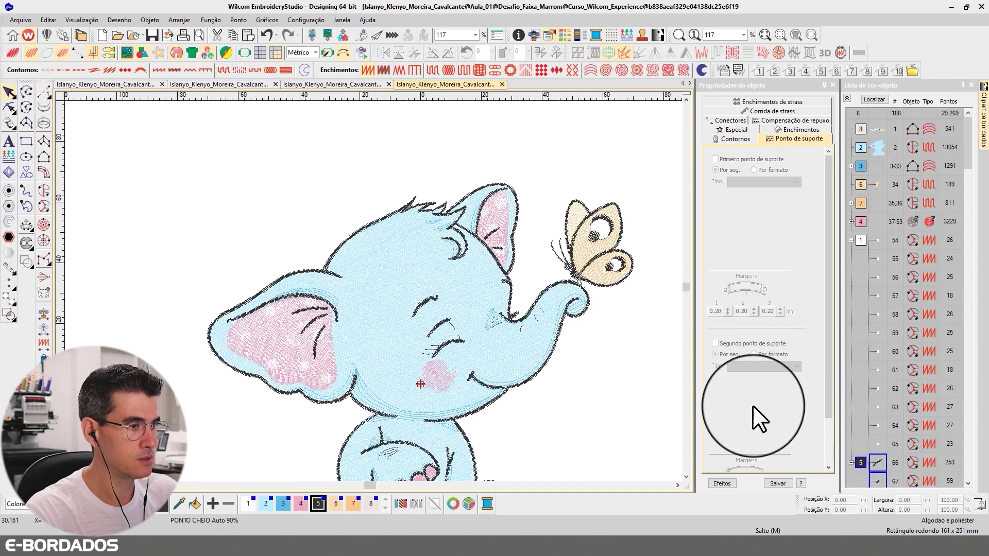
pyautogui.click(859, 461)
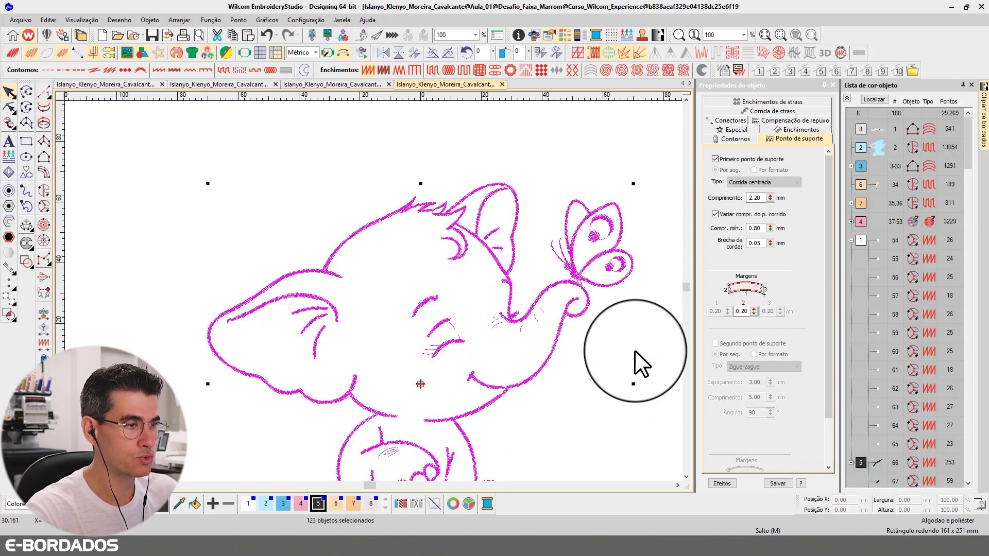
pyautogui.click(574, 253)
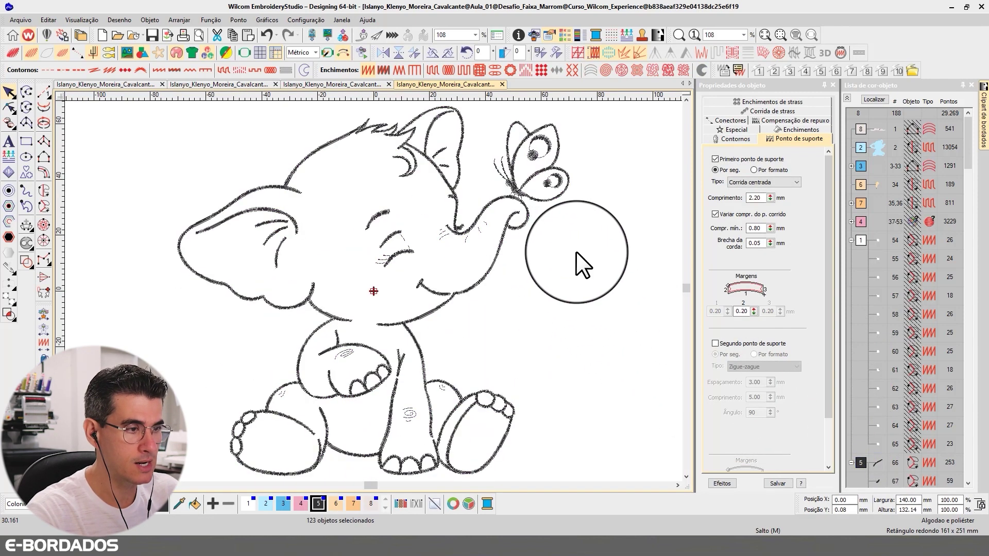
# - Examine the black satin outline stitches around the head up close with the Measure tool and return to the whole outline
pyautogui.press('b')
pyautogui.moveTo(266, 138); pyautogui.dragTo(433, 226)
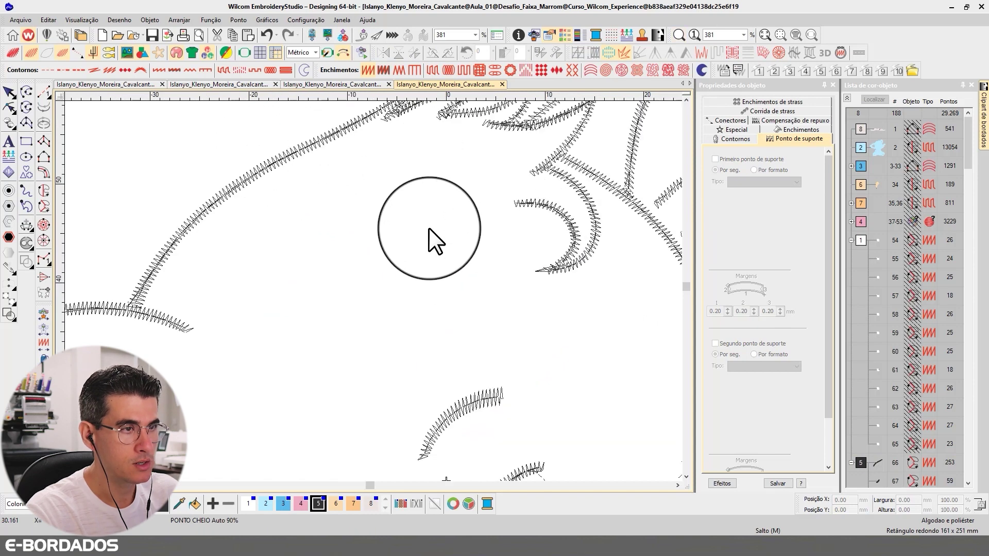
pyautogui.press('m')
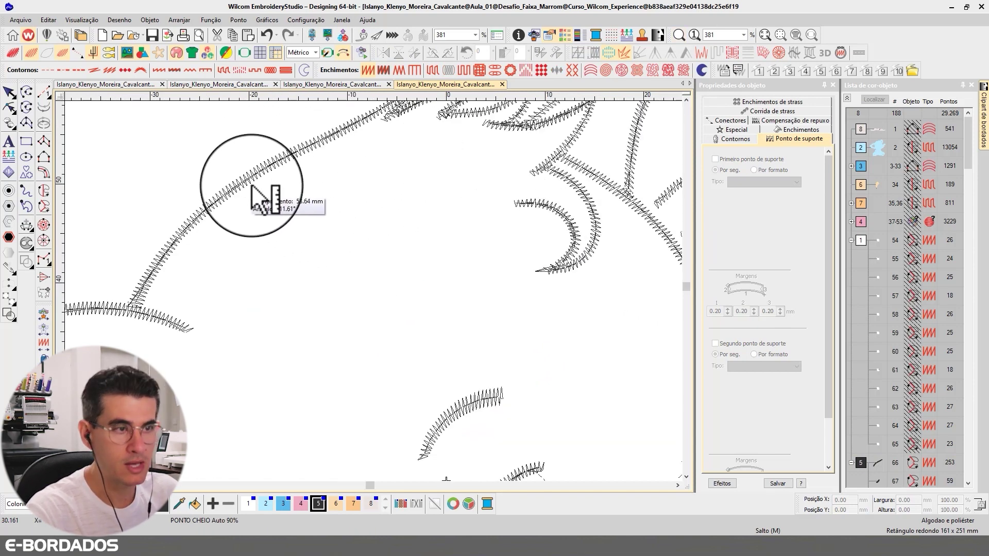
pyautogui.press('z')
pyautogui.moveTo(384, 302); pyautogui.dragTo(525, 371)
pyautogui.scroll(-2, 214, 214)
pyautogui.press('0')
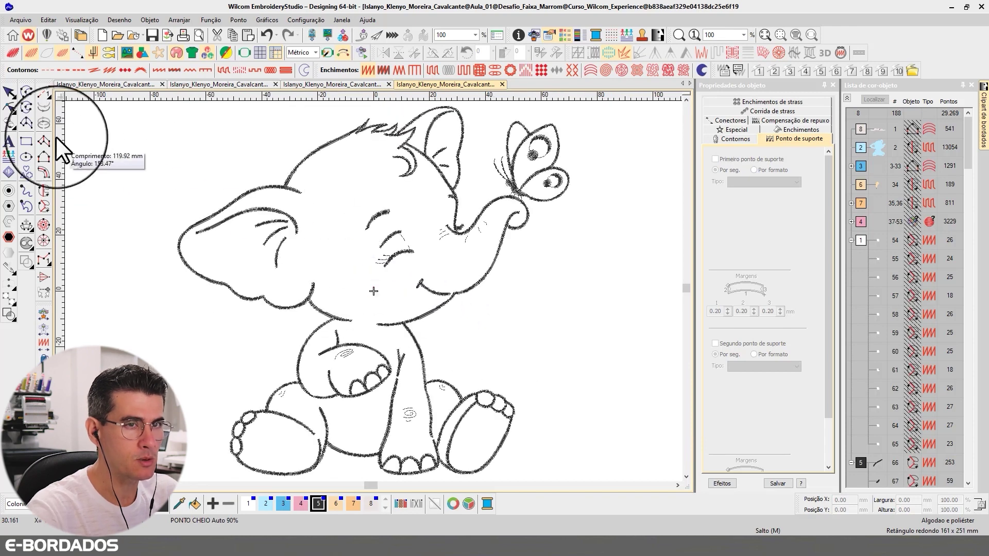
# - Select all displayed black outline objects to review their underlay settings, and clear the selection
pyautogui.click(9, 93)
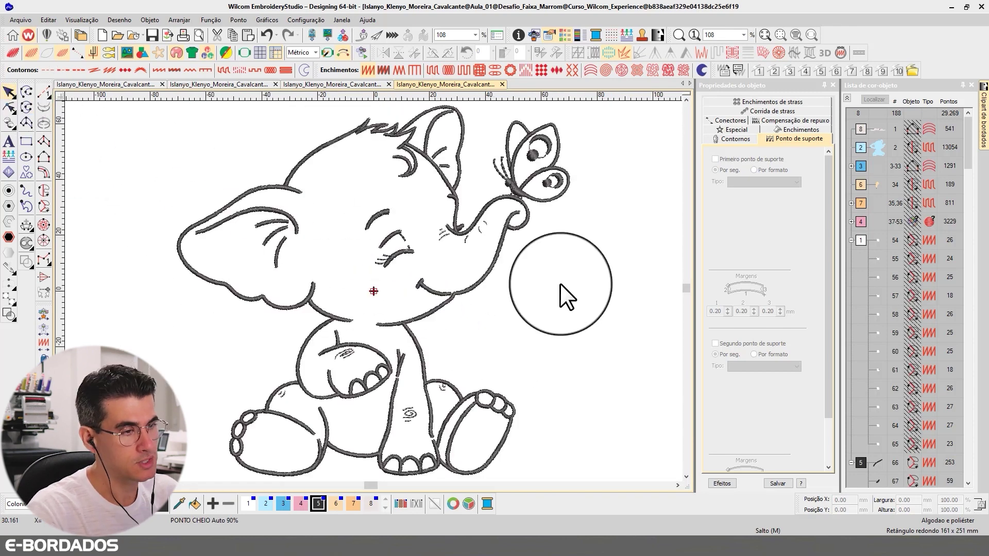
pyautogui.hotkey('ctrl', 'a')
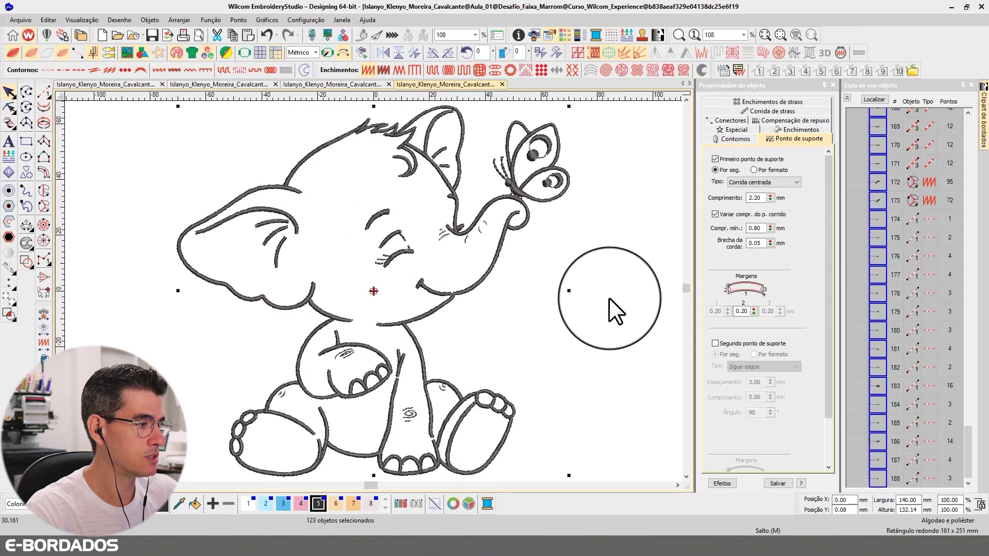
pyautogui.click(618, 267)
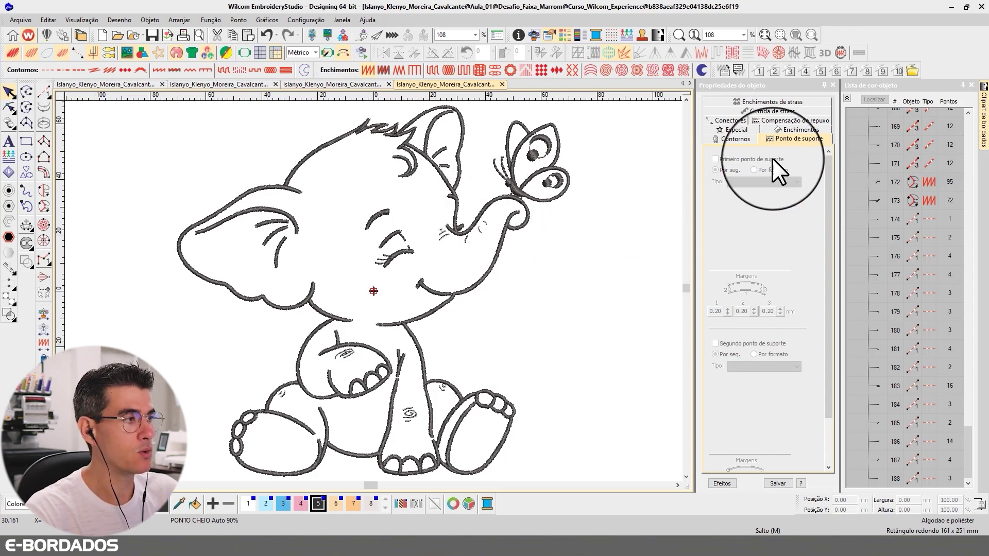
# - Turn off the realistic preview and travel back through the black outline in 1000-stitch jumps to the start of the head contour
pyautogui.click(845, 98)
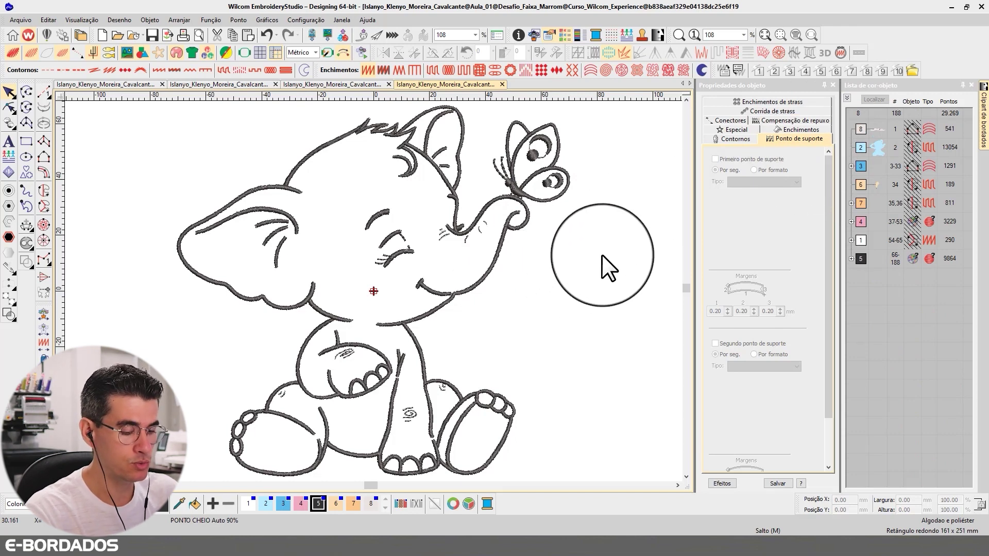
pyautogui.press('t')
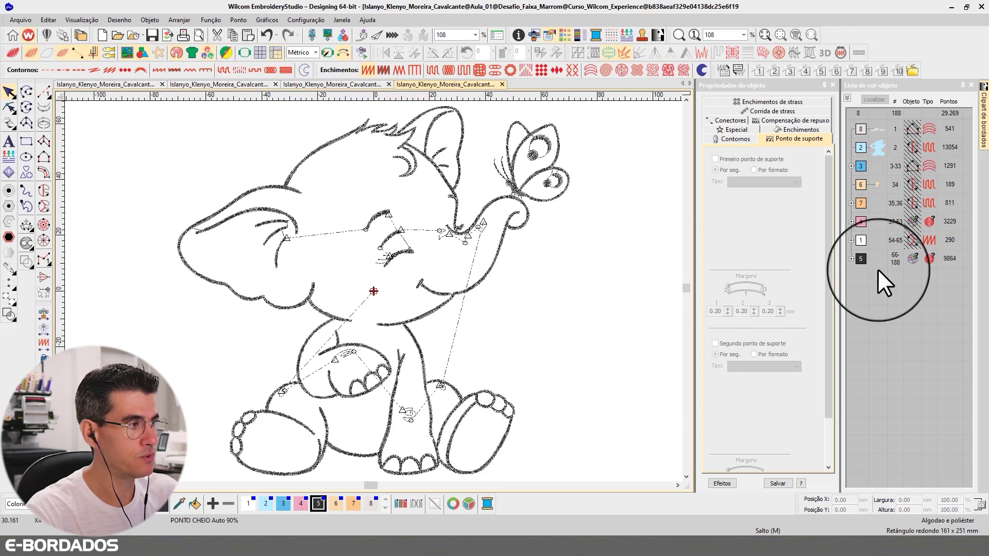
pyautogui.click(861, 258)
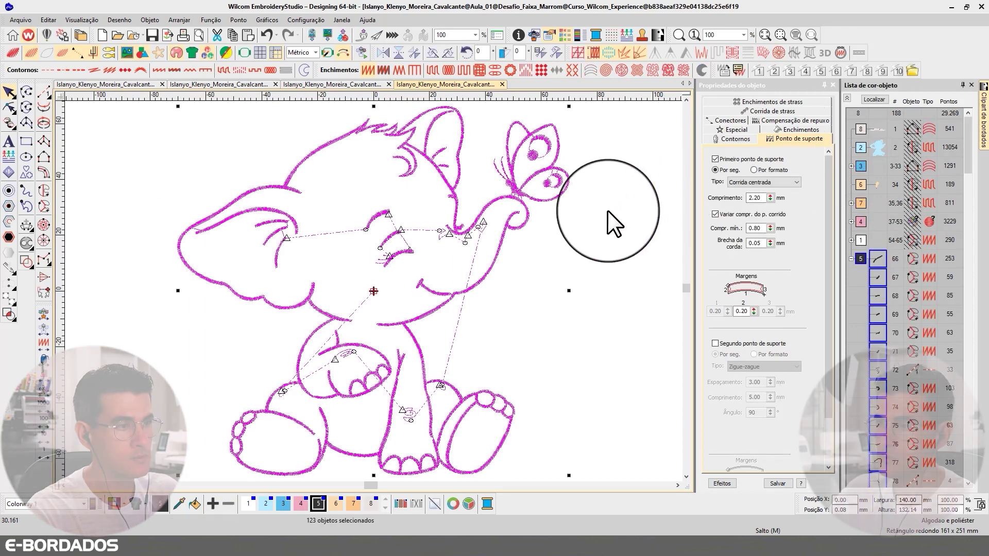
pyautogui.click(48, 403)
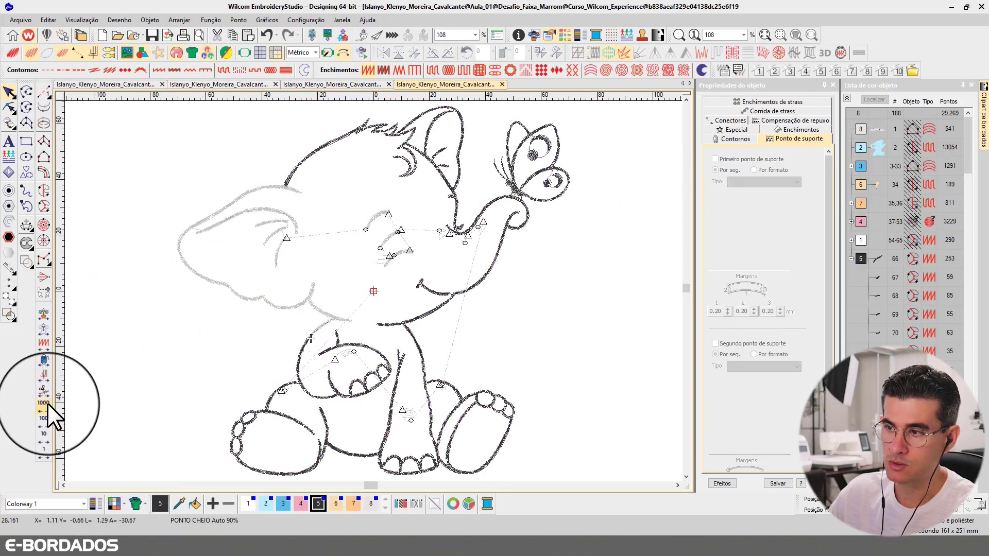
pyautogui.click(48, 403)
pyautogui.click(47, 403)
pyautogui.click(47, 403)
pyautogui.click(47, 403)
pyautogui.click(47, 404)
pyautogui.click(47, 403)
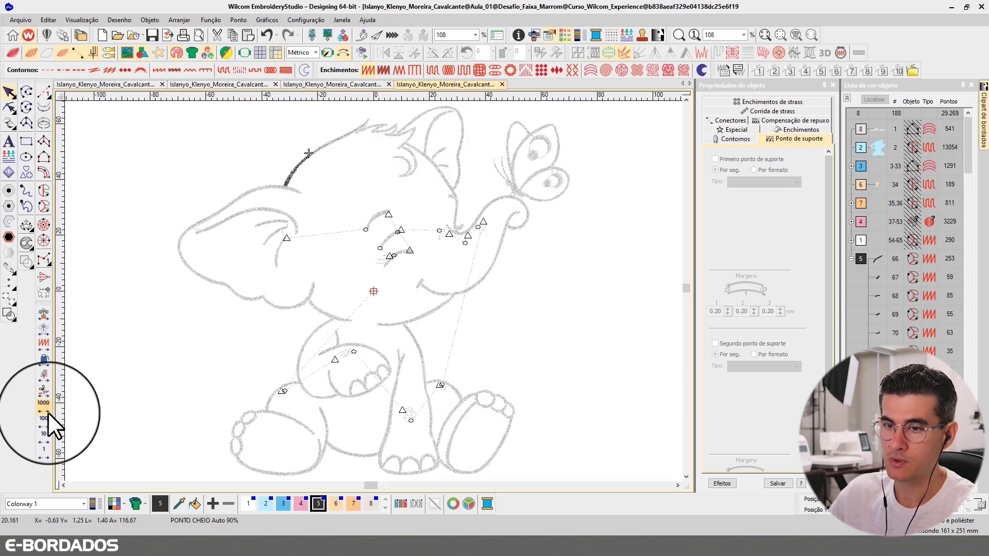
# - Travel forward through the black outline in 100-stitch jumps to the design's end, checking the sewing sequence from head to legs, ear and eyes
pyautogui.click(47, 420)
pyautogui.click(48, 420)
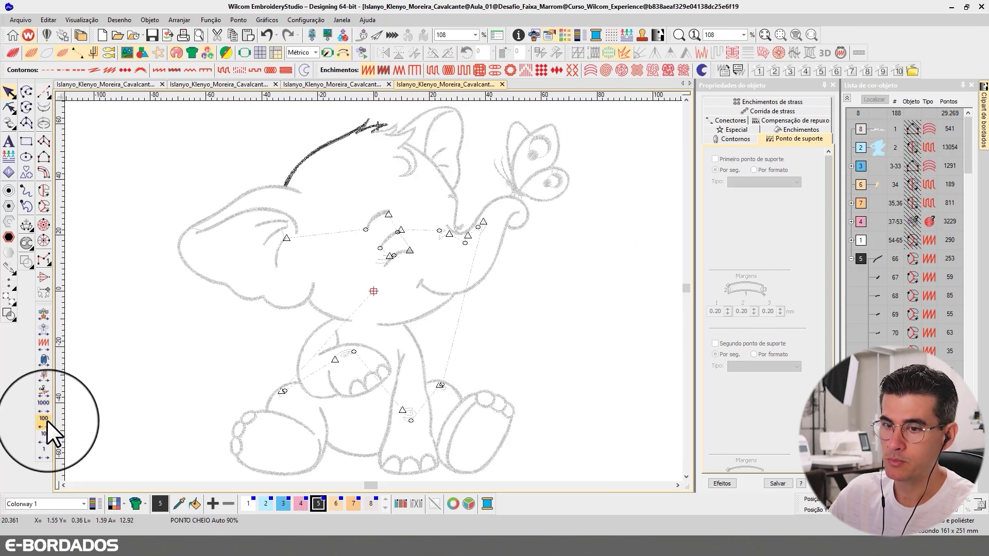
pyautogui.click(48, 420)
pyautogui.click(46, 419)
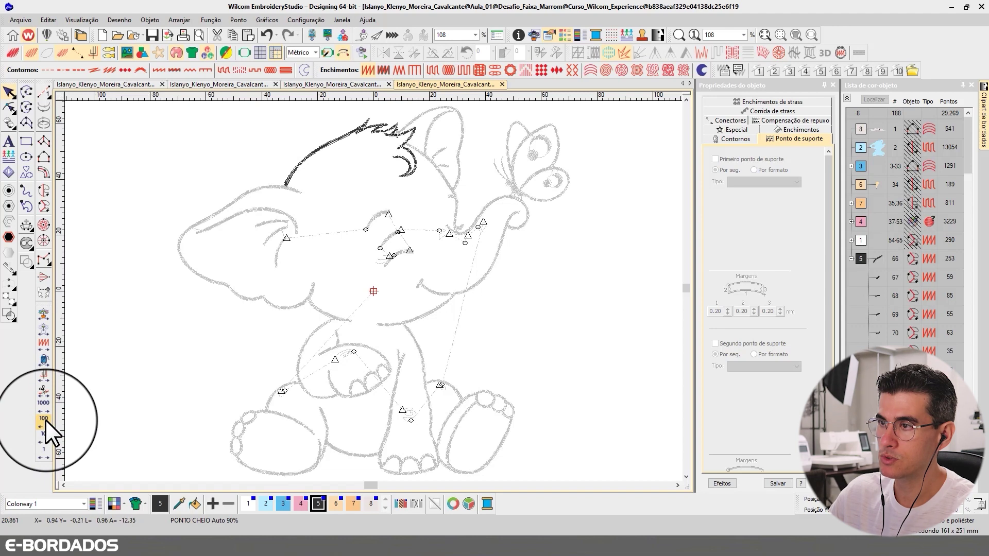
pyautogui.click(45, 419)
pyautogui.click(45, 419)
pyautogui.click(46, 419)
pyautogui.click(45, 419)
pyautogui.click(45, 419)
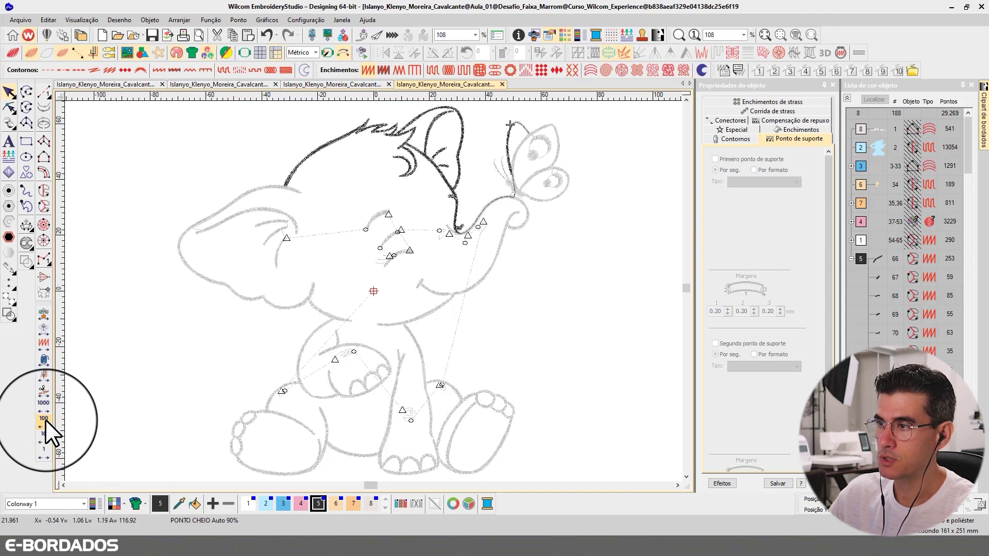
pyautogui.click(46, 419)
pyautogui.click(45, 419)
pyautogui.click(46, 419)
pyautogui.click(46, 419)
pyautogui.click(45, 419)
pyautogui.click(46, 419)
pyautogui.click(45, 419)
pyautogui.click(46, 419)
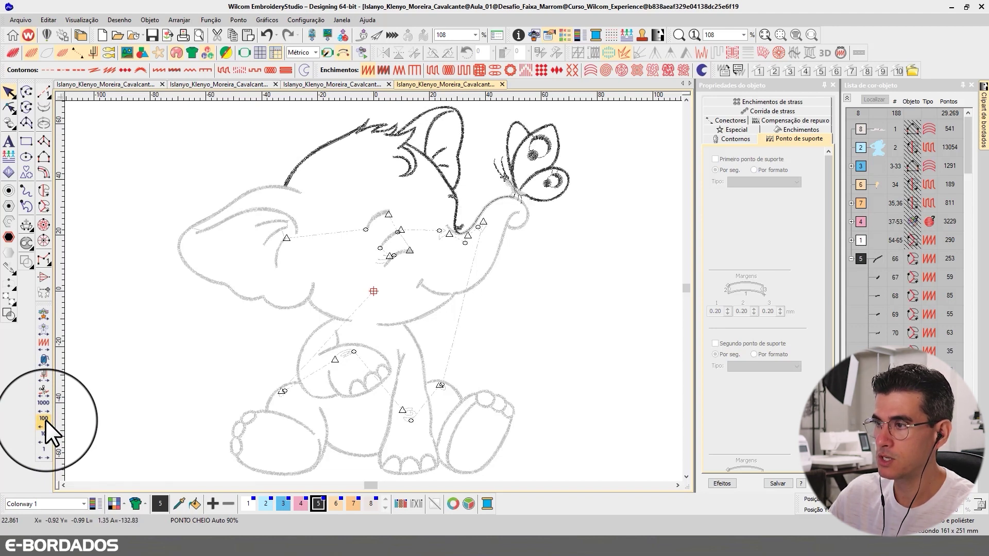
pyautogui.click(45, 419)
pyautogui.click(45, 419)
pyautogui.click(45, 419)
pyautogui.click(45, 420)
pyautogui.click(45, 419)
pyautogui.click(45, 419)
pyautogui.click(45, 419)
pyautogui.click(45, 419)
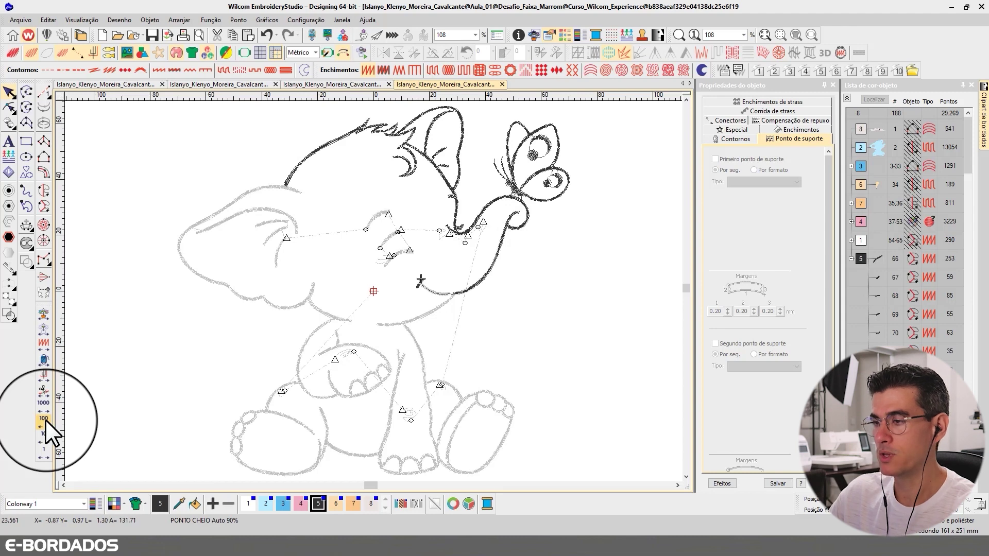
pyautogui.click(45, 419)
pyautogui.click(45, 419)
pyautogui.click(46, 420)
pyautogui.click(45, 420)
pyautogui.click(46, 419)
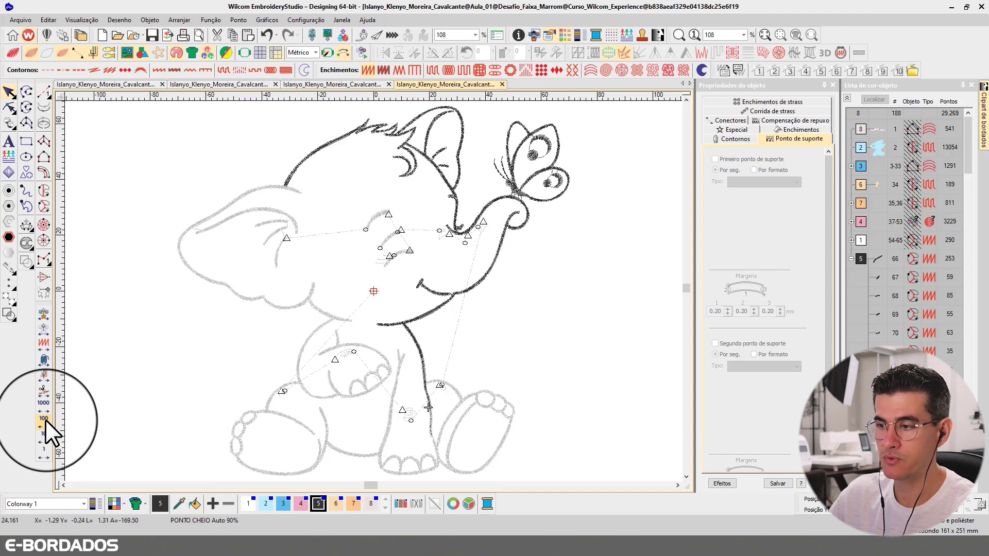
pyautogui.click(45, 420)
pyautogui.click(45, 419)
pyautogui.click(45, 419)
pyautogui.click(45, 420)
pyautogui.click(46, 419)
pyautogui.click(46, 419)
pyautogui.click(46, 419)
pyautogui.click(46, 420)
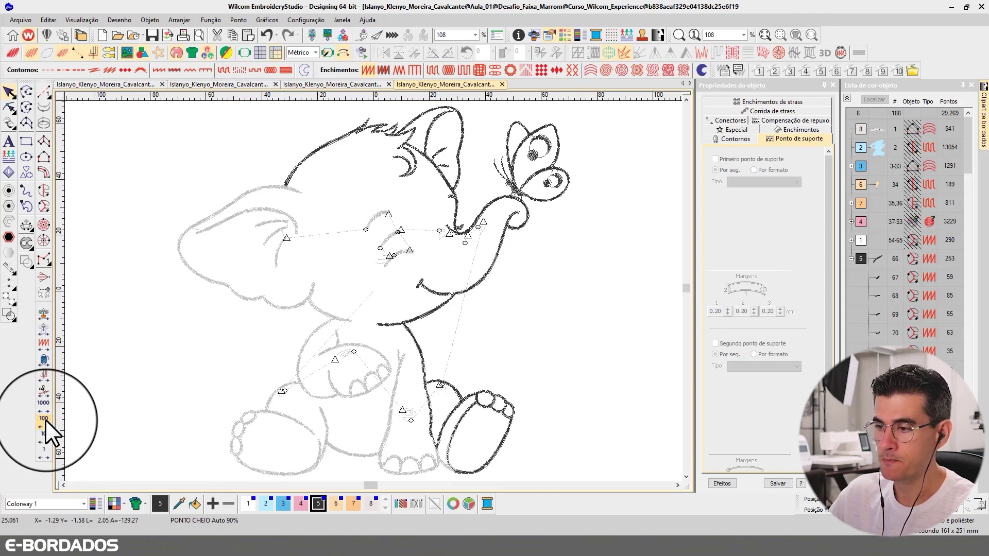
pyautogui.click(45, 419)
pyautogui.click(45, 419)
pyautogui.click(45, 420)
pyautogui.click(45, 420)
pyautogui.click(45, 419)
pyautogui.click(45, 419)
pyautogui.click(45, 419)
pyautogui.click(45, 420)
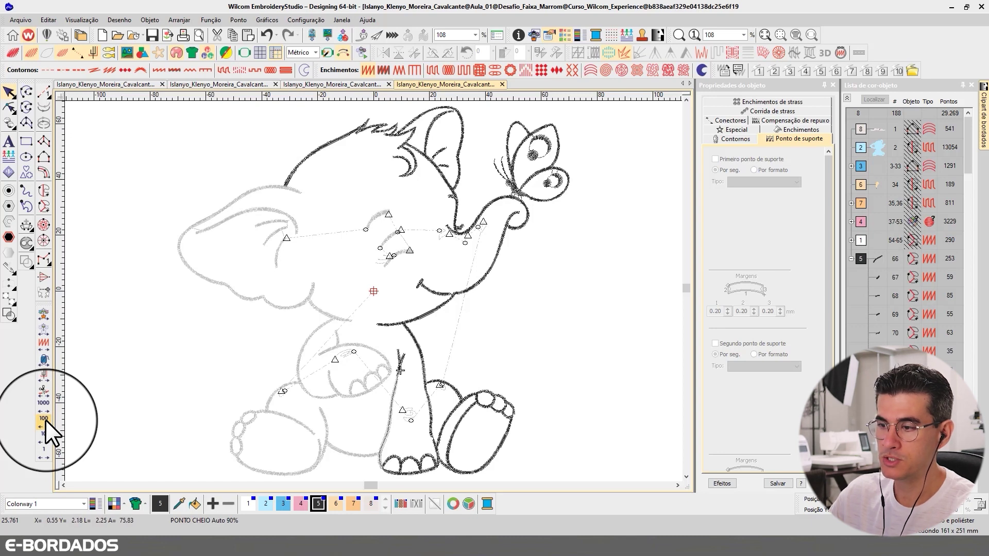
pyautogui.click(46, 419)
pyautogui.click(45, 419)
pyautogui.click(45, 419)
pyautogui.click(46, 419)
pyautogui.click(45, 419)
pyautogui.click(45, 419)
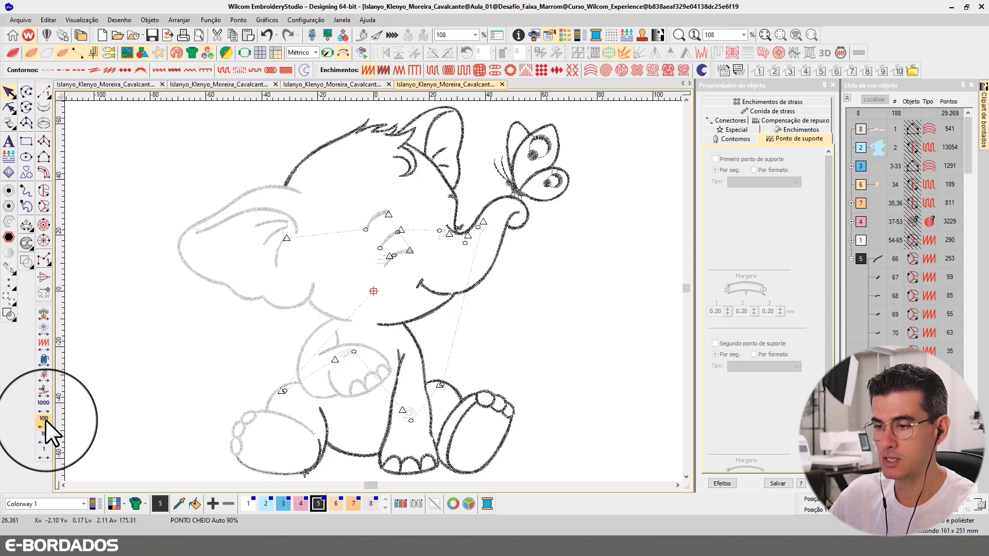
pyautogui.click(45, 419)
pyautogui.click(45, 419)
pyautogui.click(45, 419)
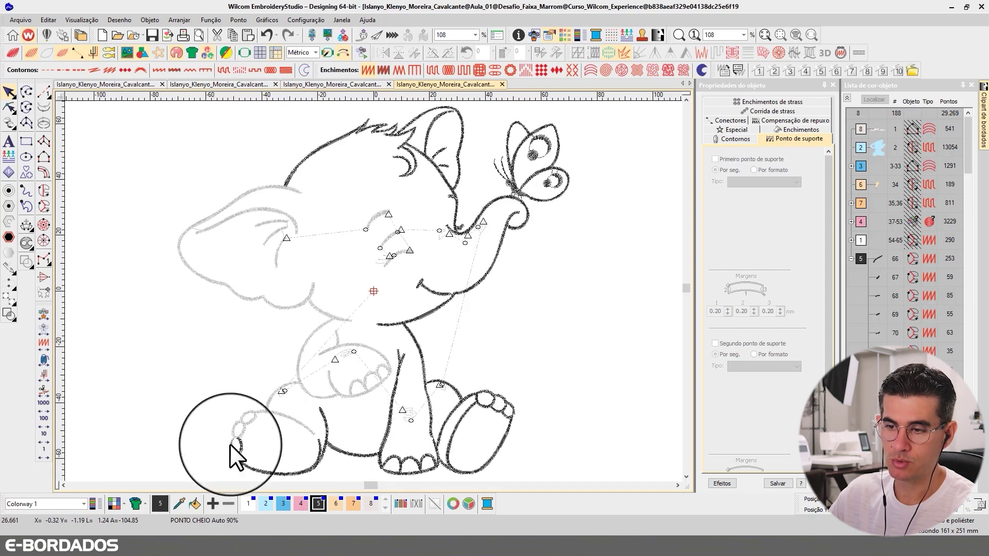
pyautogui.click(45, 421)
pyautogui.click(45, 420)
pyautogui.click(45, 420)
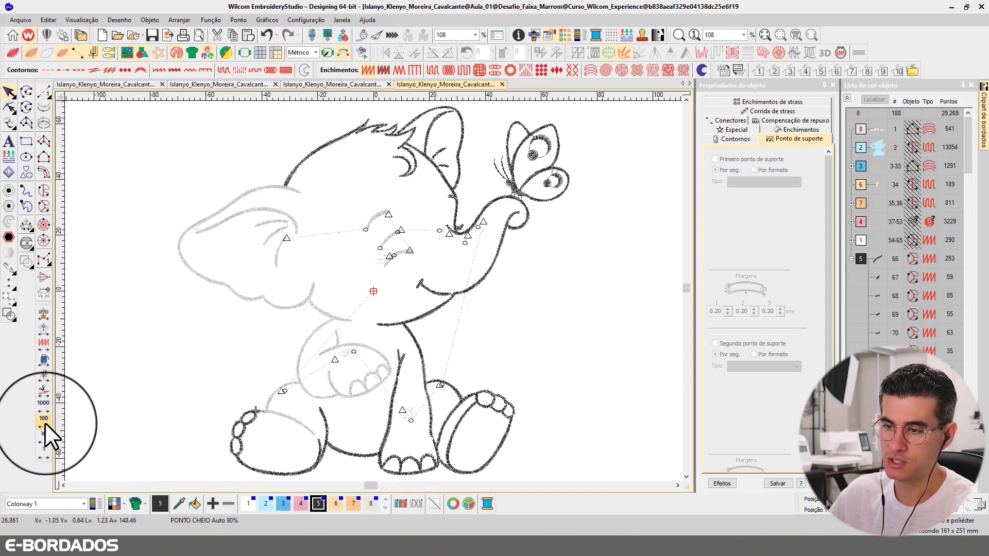
pyautogui.click(45, 421)
pyautogui.click(45, 420)
pyautogui.click(44, 420)
pyautogui.click(45, 420)
pyautogui.click(45, 420)
pyautogui.click(45, 420)
pyautogui.click(44, 420)
pyautogui.click(45, 421)
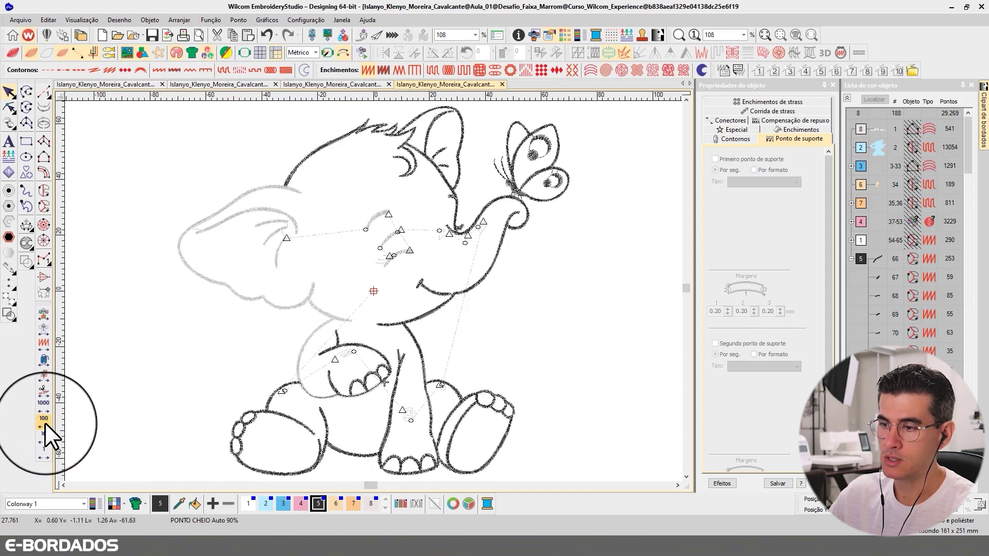
pyautogui.click(45, 420)
pyautogui.click(45, 420)
pyautogui.click(44, 421)
pyautogui.click(45, 420)
pyautogui.click(45, 420)
pyautogui.click(45, 420)
pyautogui.click(45, 420)
pyautogui.click(45, 420)
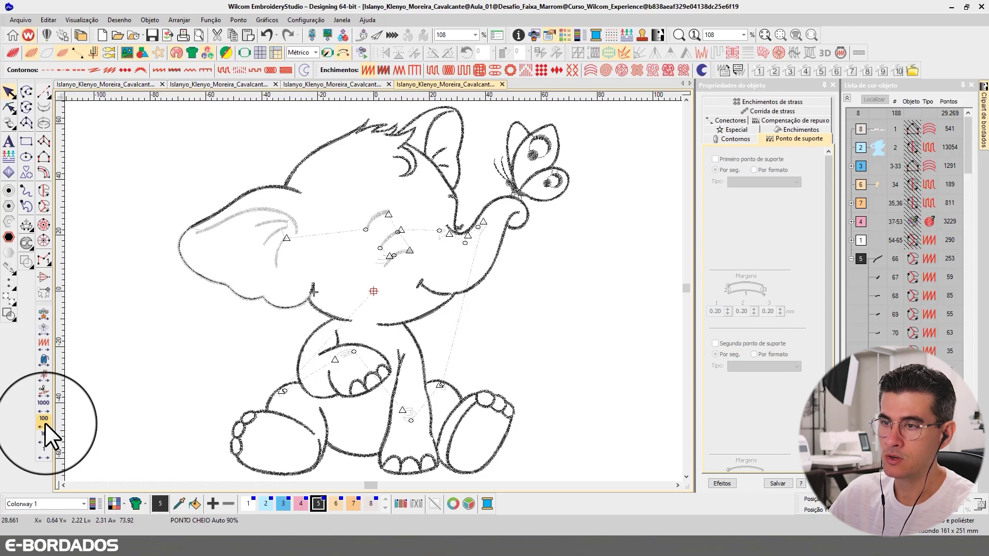
pyautogui.click(45, 421)
pyautogui.click(44, 420)
pyautogui.click(45, 420)
pyautogui.click(45, 420)
pyautogui.click(45, 420)
pyautogui.click(44, 420)
pyautogui.click(44, 422)
pyautogui.click(44, 422)
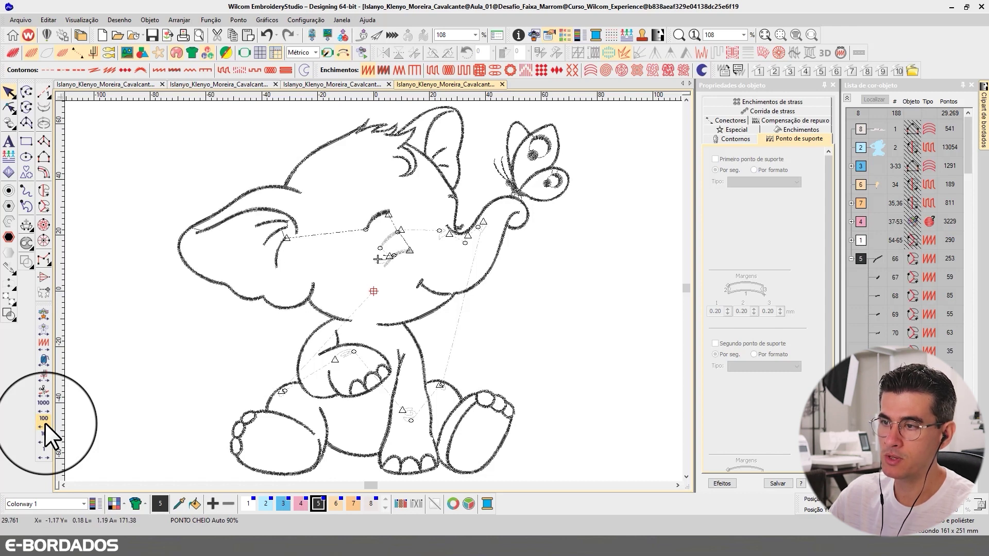
pyautogui.click(45, 423)
pyautogui.click(45, 423)
pyautogui.click(45, 423)
pyautogui.click(45, 422)
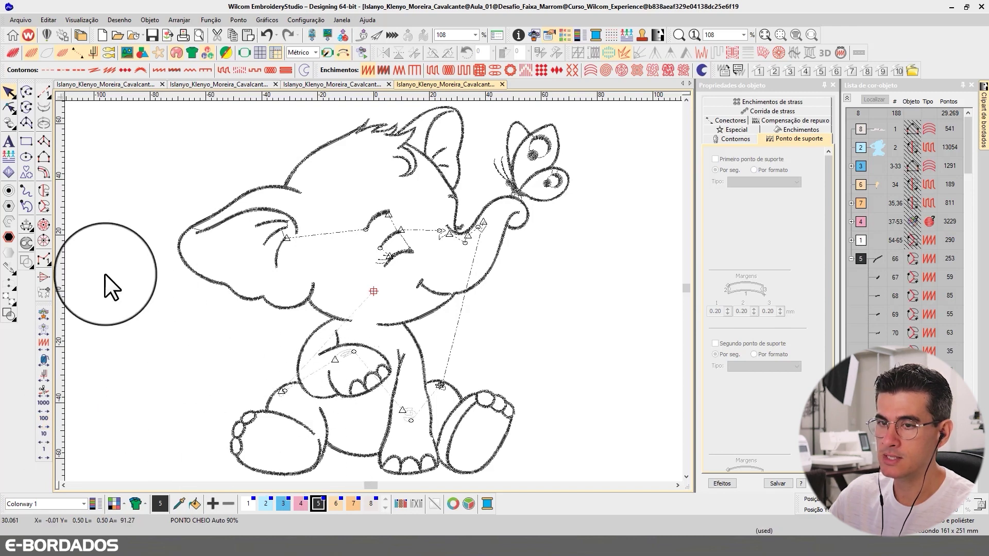
pyautogui.click(41, 422)
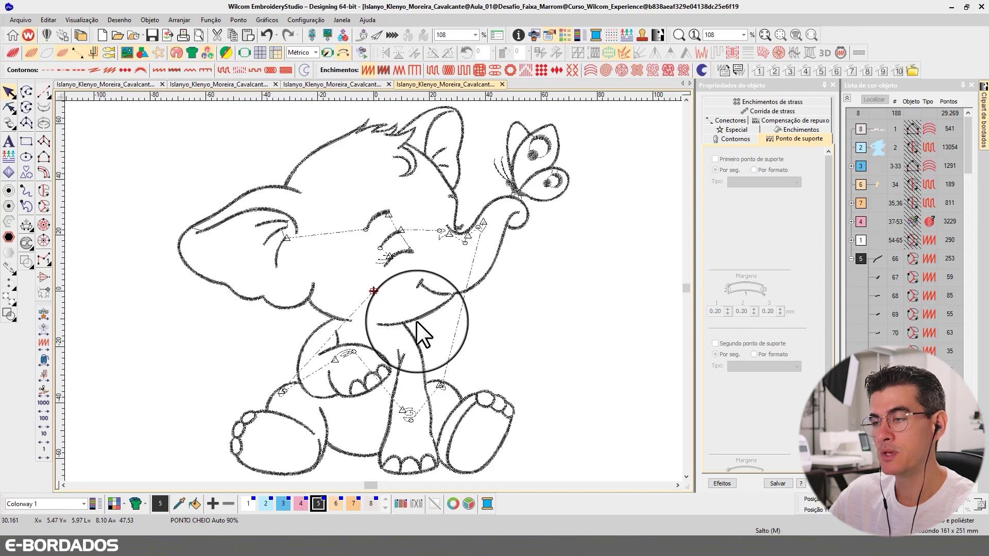
# - Restore the realistic preview, show all objects of the elephant design and collapse the colour-object list
pyautogui.press('t')
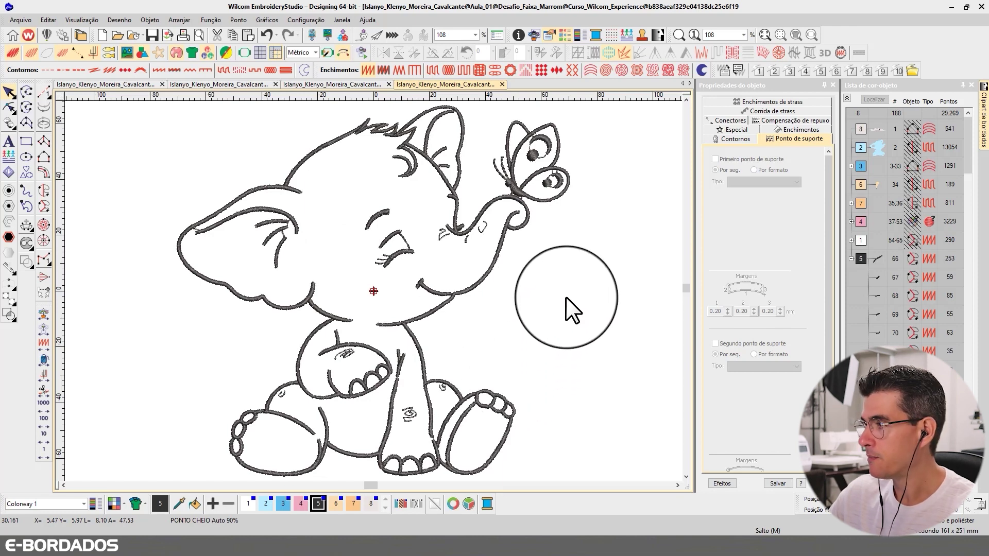
pyautogui.hotkey('shift', 's')
pyautogui.click(848, 98)
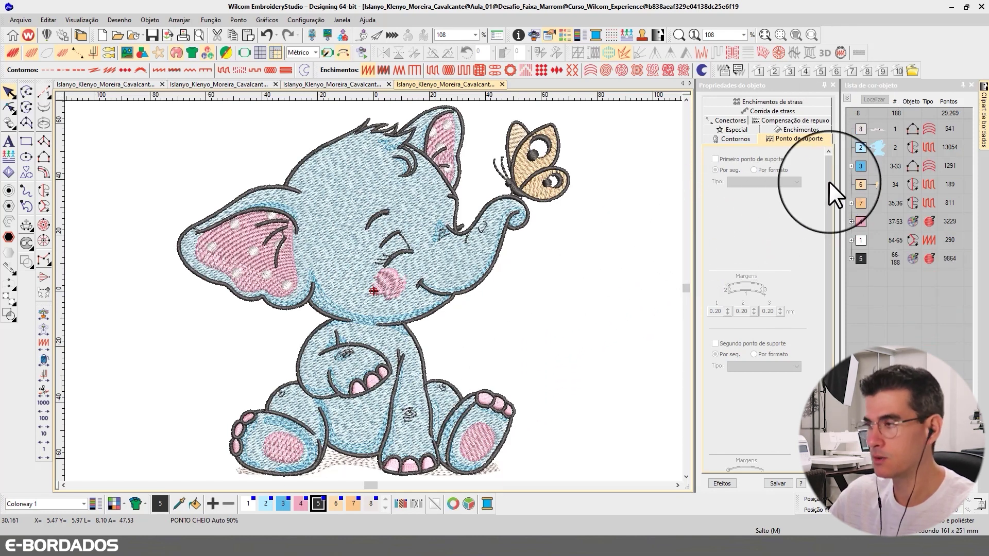
# - Set the pull compensation of the blue body fill in colour 2 to 0.60 mm and clear the selection
pyautogui.click(881, 147)
pyautogui.click(875, 99)
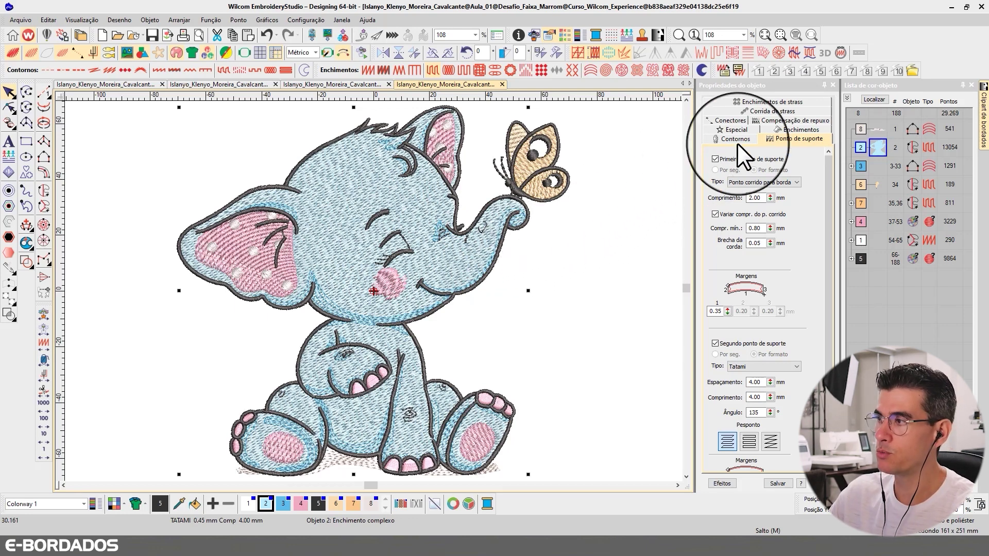
pyautogui.click(781, 119)
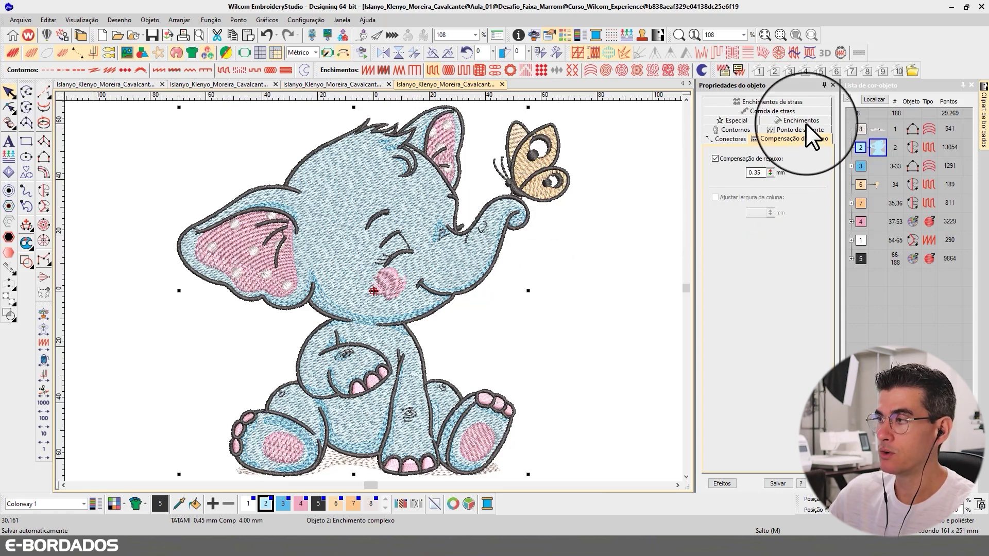
pyautogui.doubleClick(757, 173)
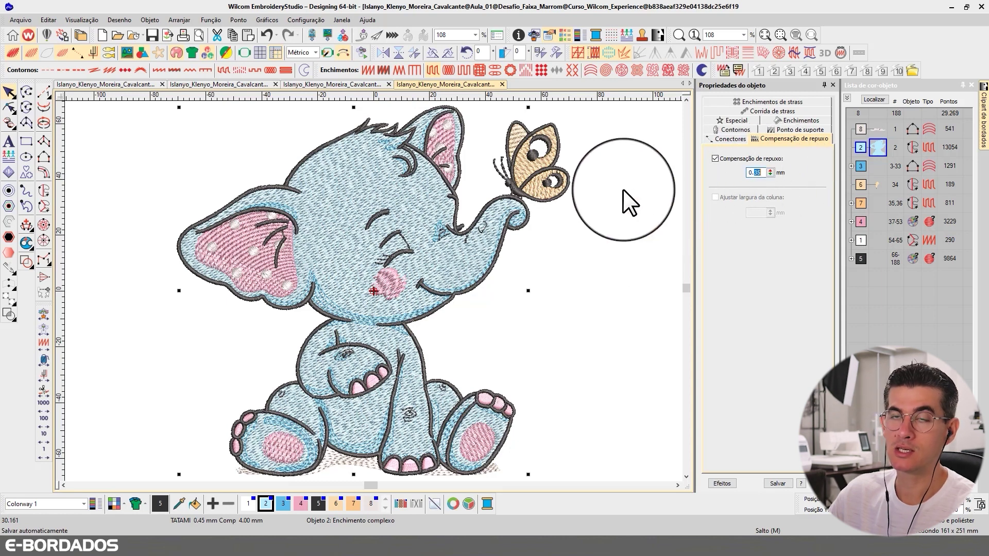
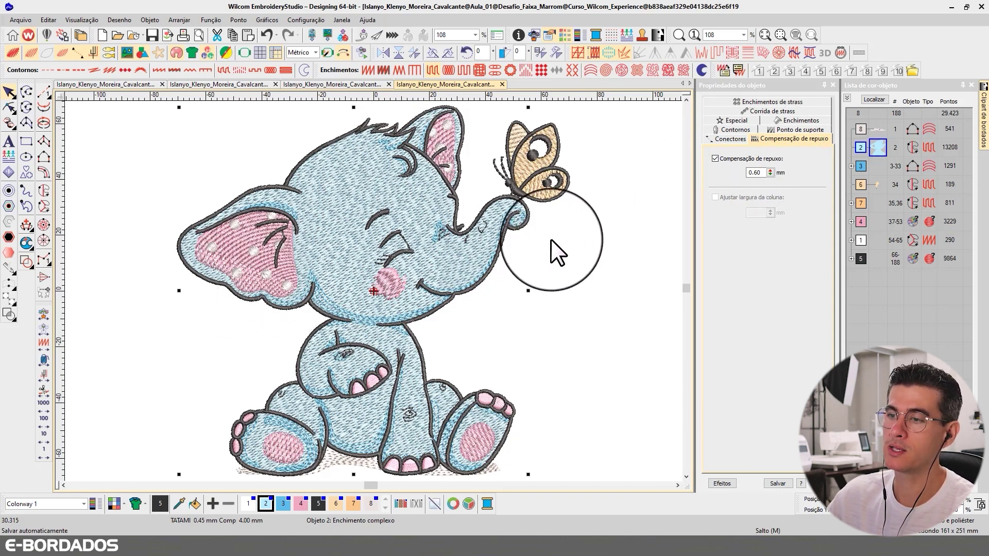
pyautogui.click(564, 232)
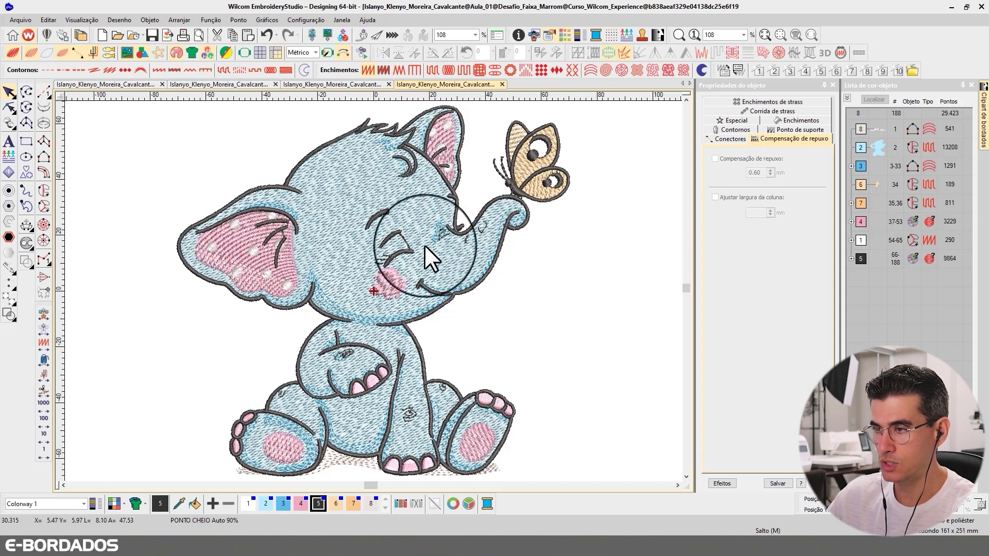
# - Examine the black outline at the trunk tip, using the Measure tool, and return to object selection
pyautogui.click(523, 203)
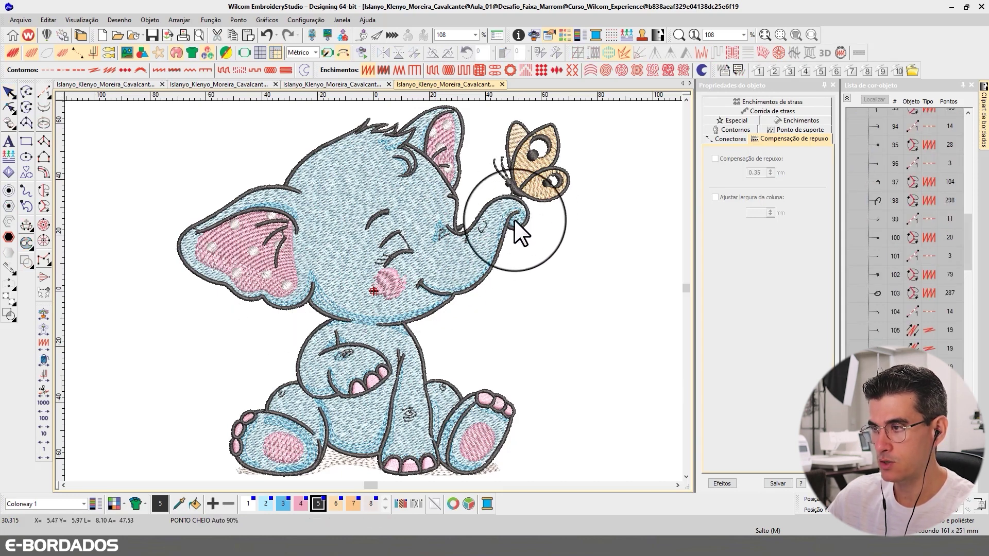
pyautogui.press('m')
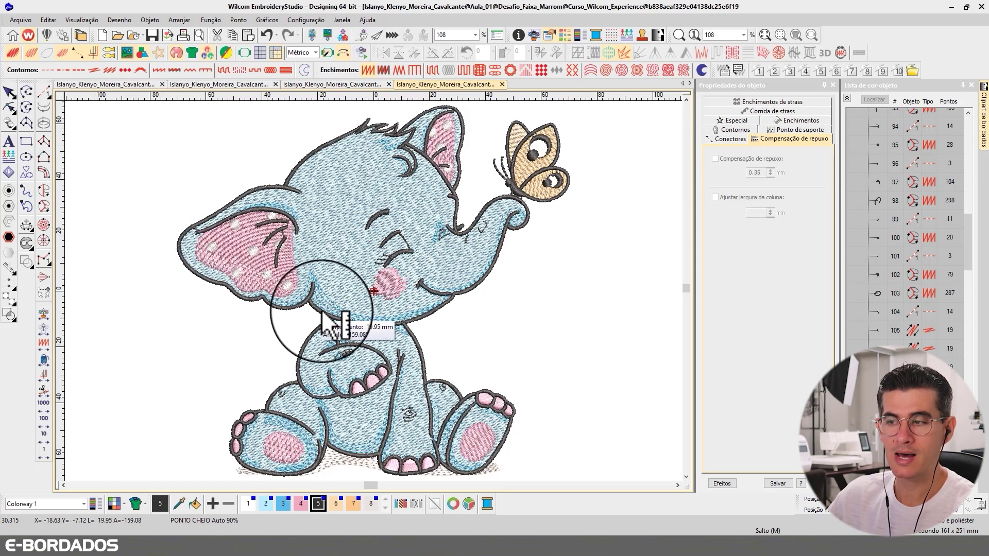
pyautogui.click(9, 92)
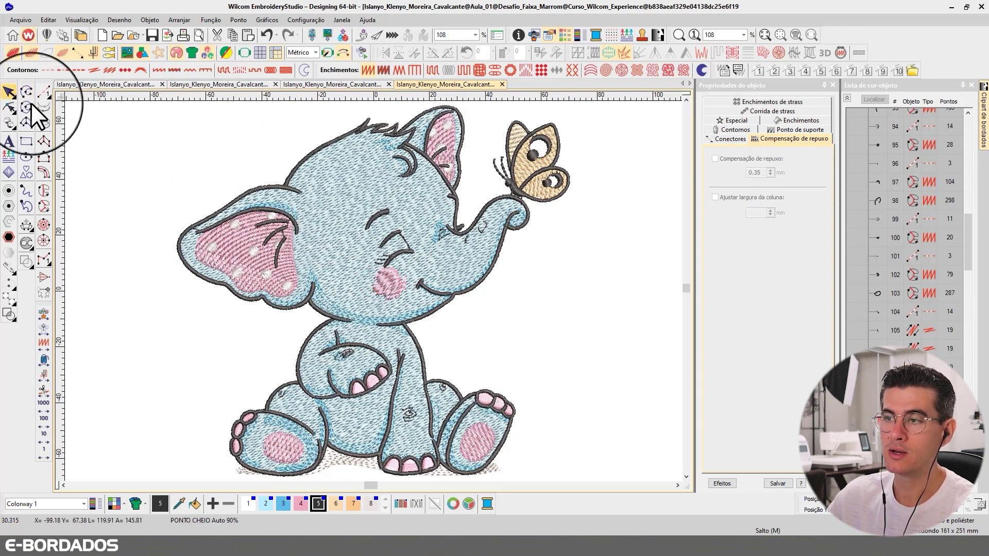
# - Review the blue body fill's Tatami settings and pull compensation, clear the selection and collapse the colour-object list
pyautogui.click(391, 203)
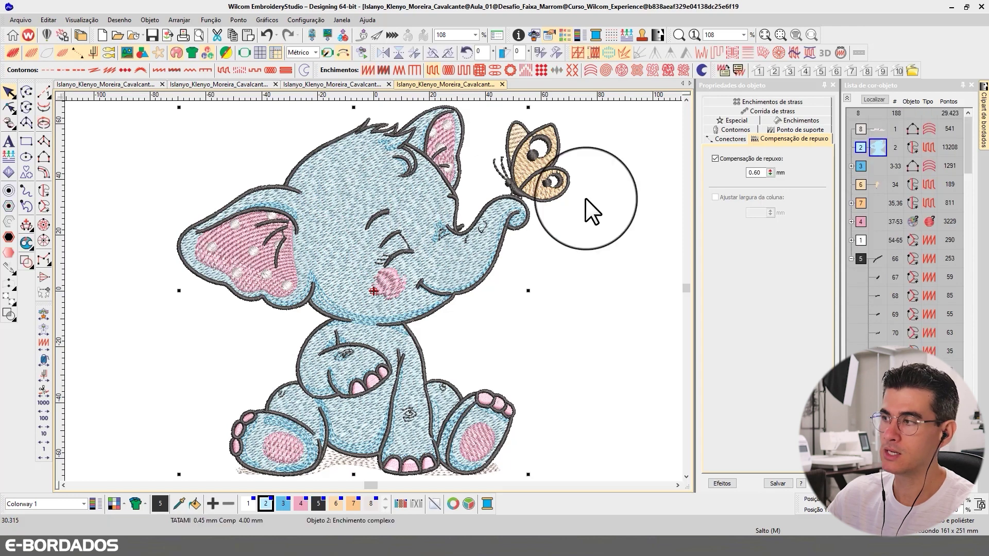
pyautogui.click(793, 120)
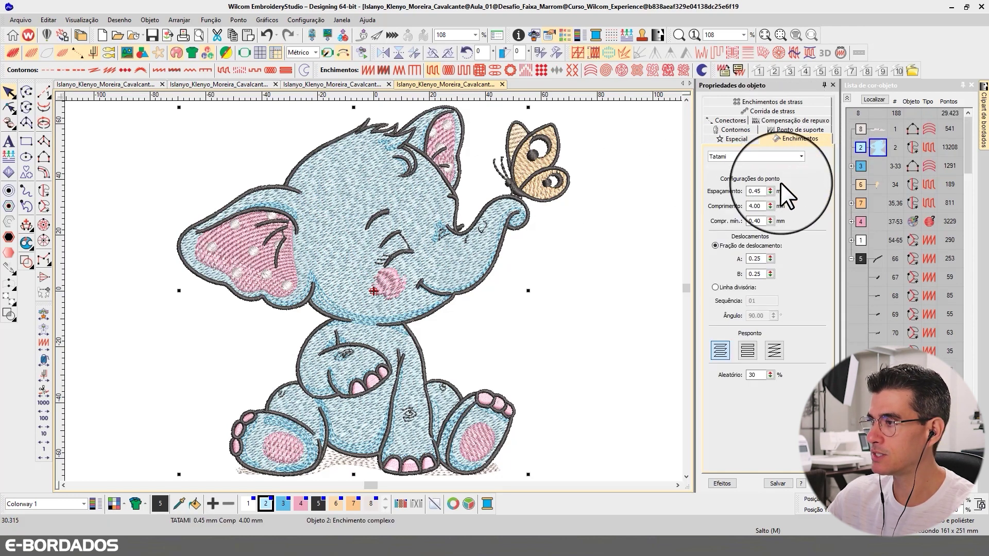
pyautogui.click(778, 119)
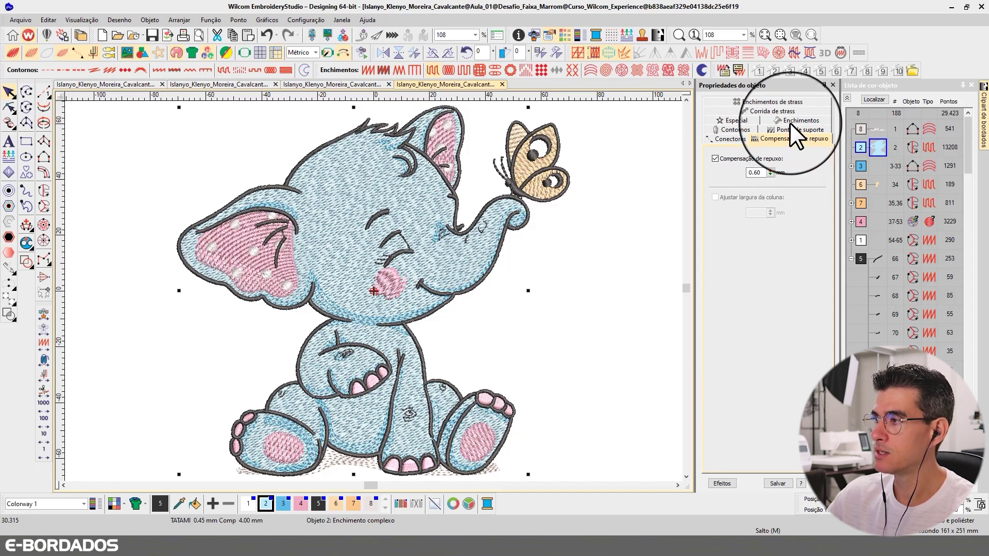
pyautogui.click(789, 123)
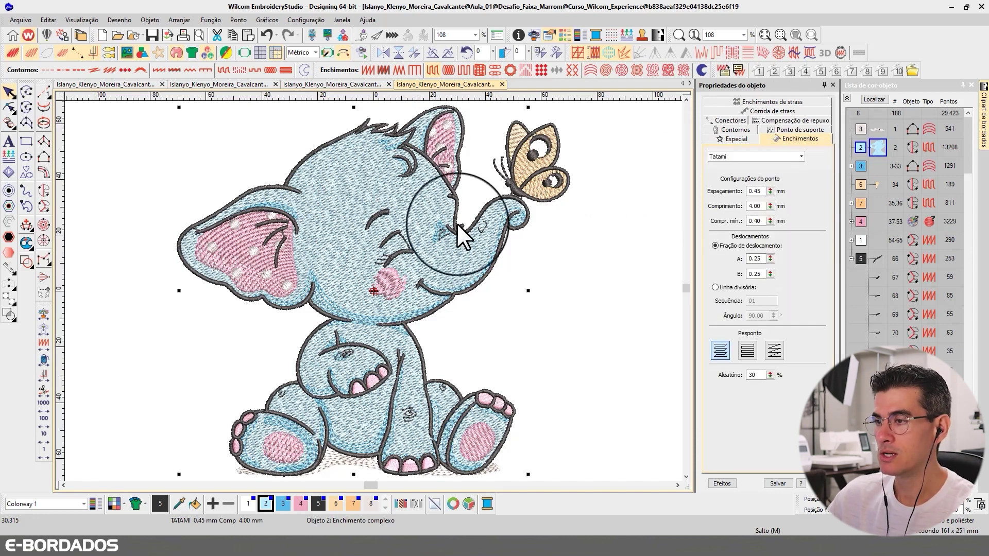
pyautogui.click(772, 122)
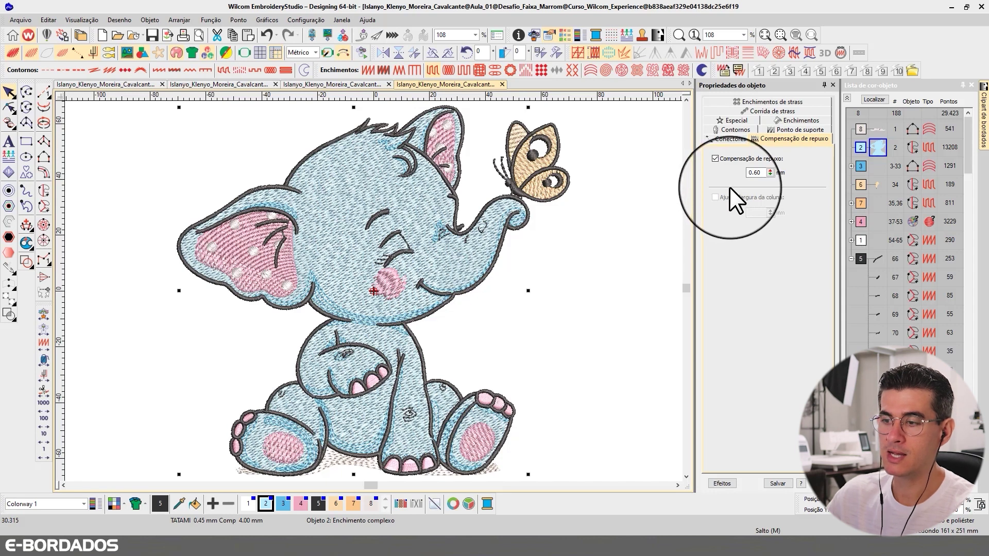
pyautogui.click(603, 196)
pyautogui.click(847, 98)
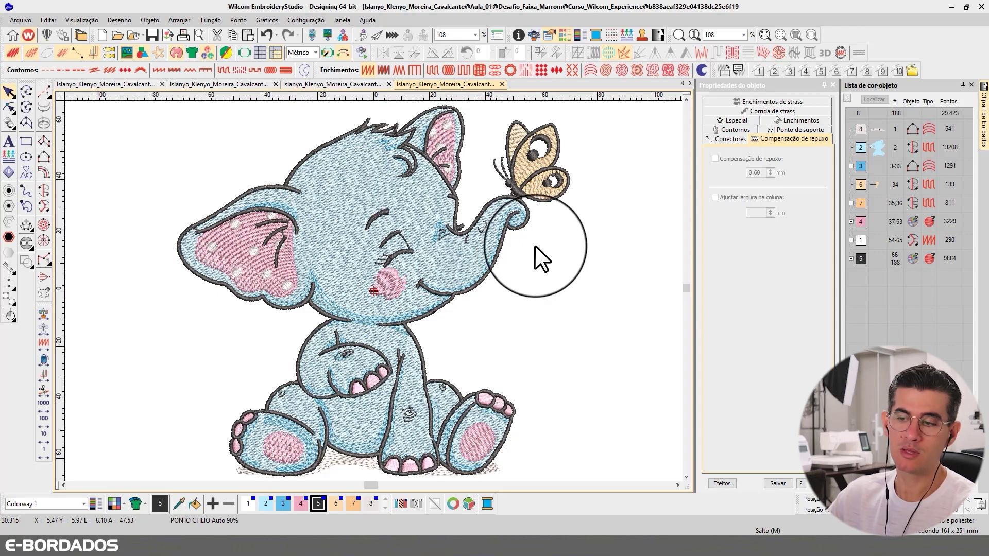
# - Examine the pink sole fill of the foot below the trunk up close, checking its stitches without realistic preview and its Tatami fill settings
pyautogui.click(472, 444)
pyautogui.scroll(2, 477, 382)
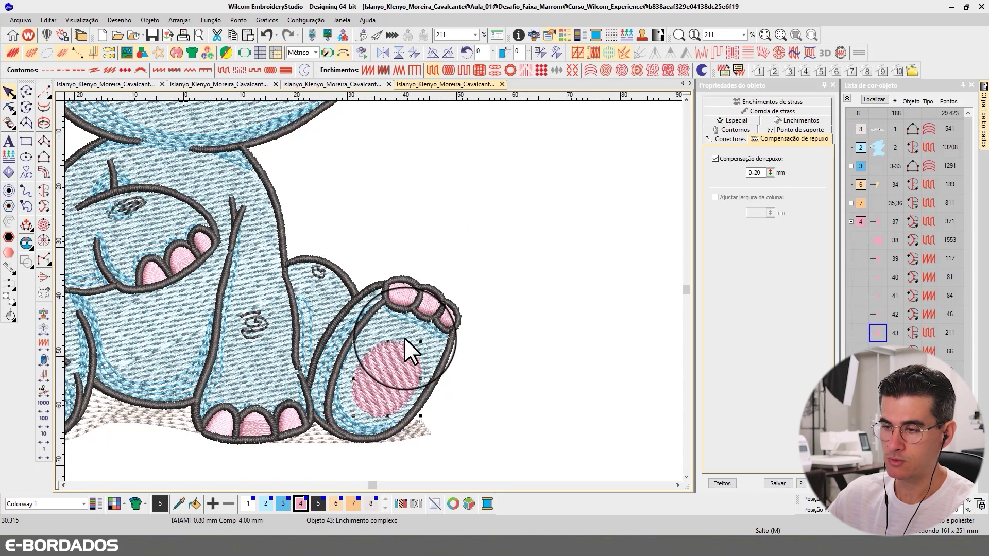
pyautogui.press('t')
pyautogui.click(801, 120)
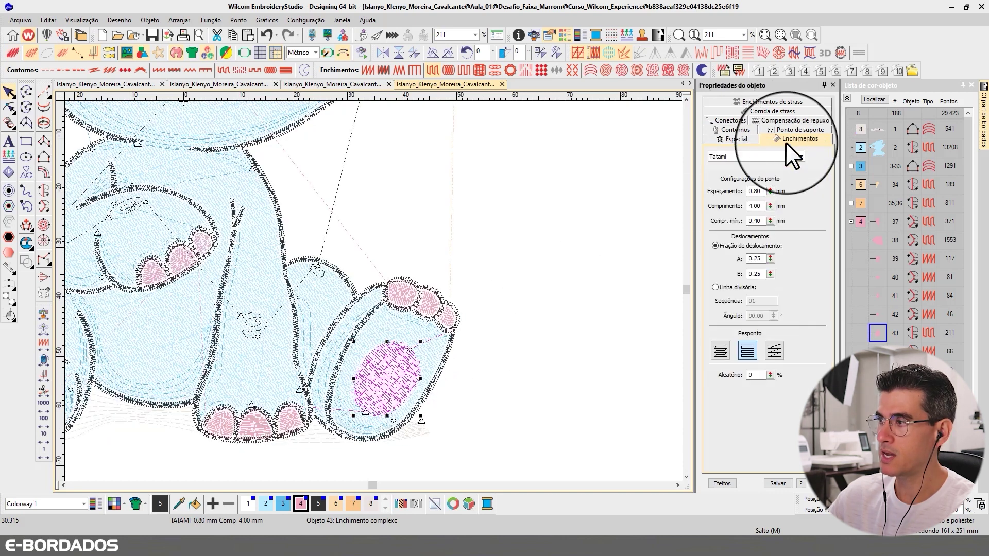
pyautogui.press('t')
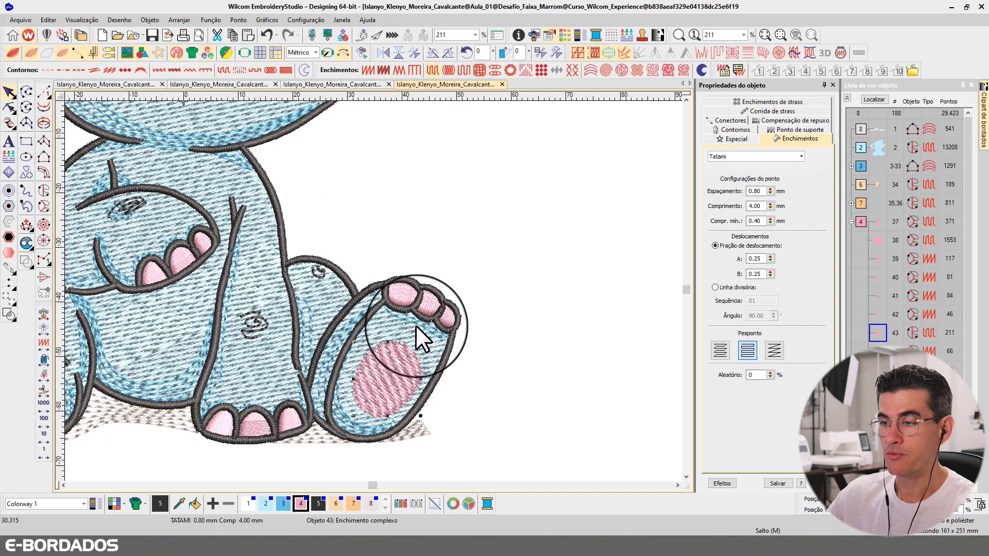
# - Isolate the blue body fill in colour 2 to examine its shape, and restore the full design around the feet
pyautogui.click(515, 292)
pyautogui.click(261, 280)
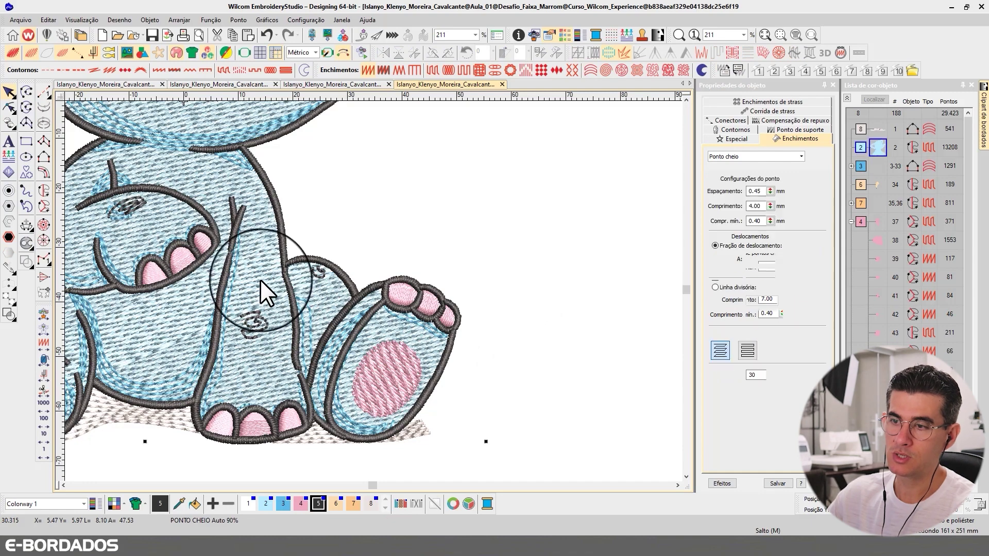
pyautogui.click(874, 99)
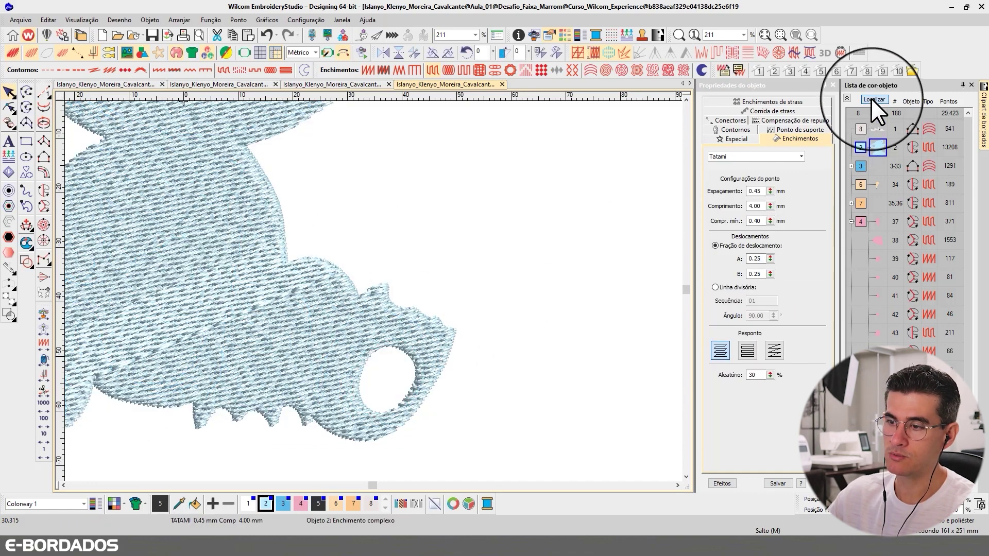
pyautogui.scroll(3, 373, 290)
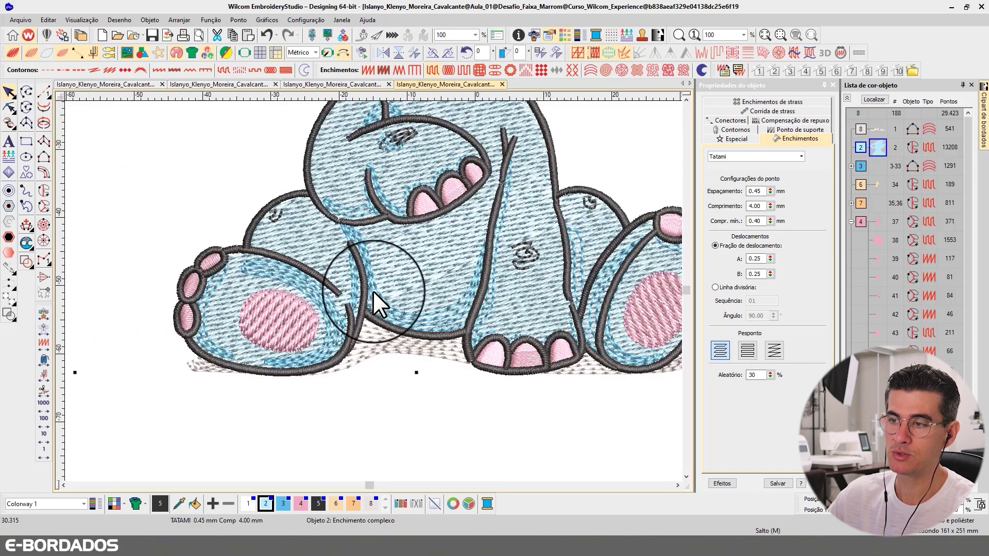
pyautogui.scroll(1, 372, 290)
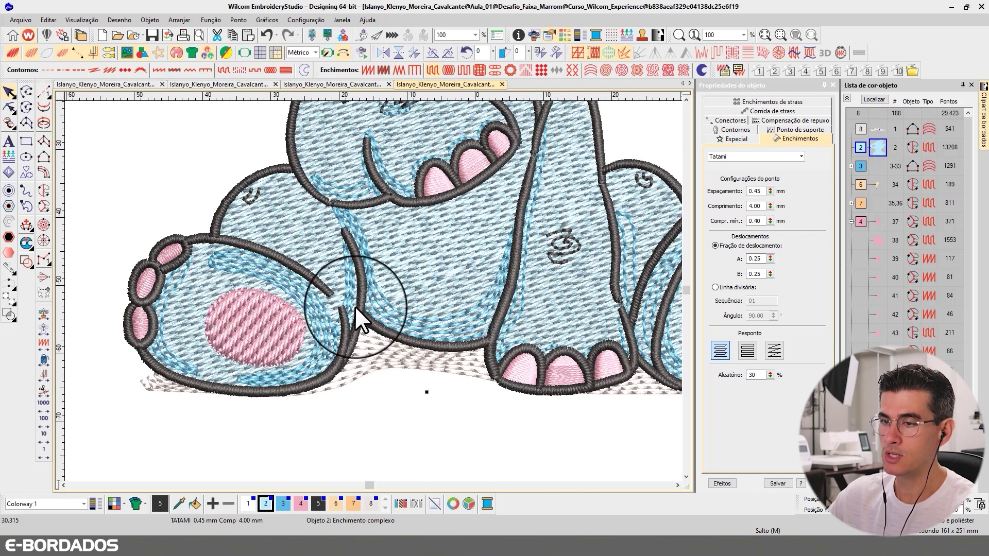
# - Inspect the blue body fill's stitches without realistic preview around the foot below the large ear, and reselect the fill
pyautogui.press('t')
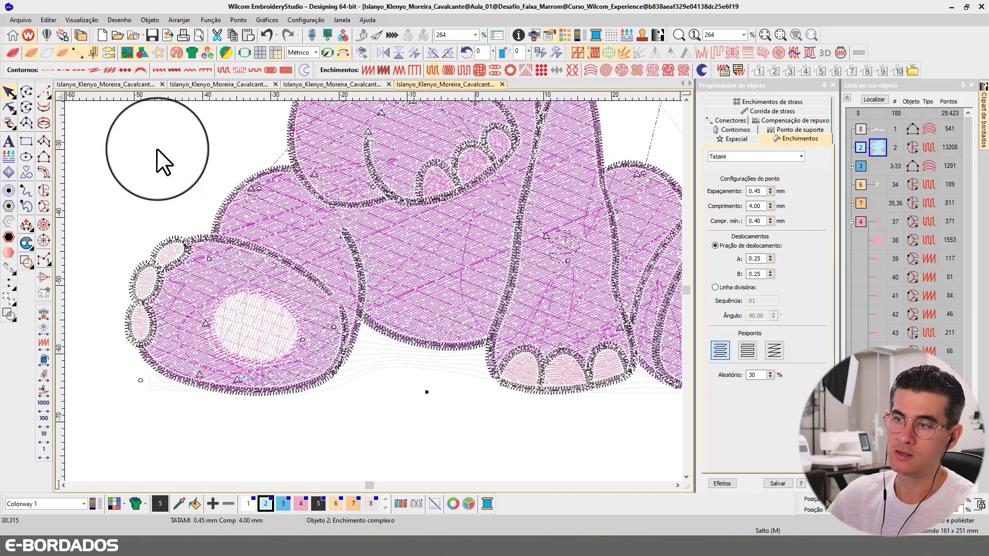
pyautogui.click(316, 230)
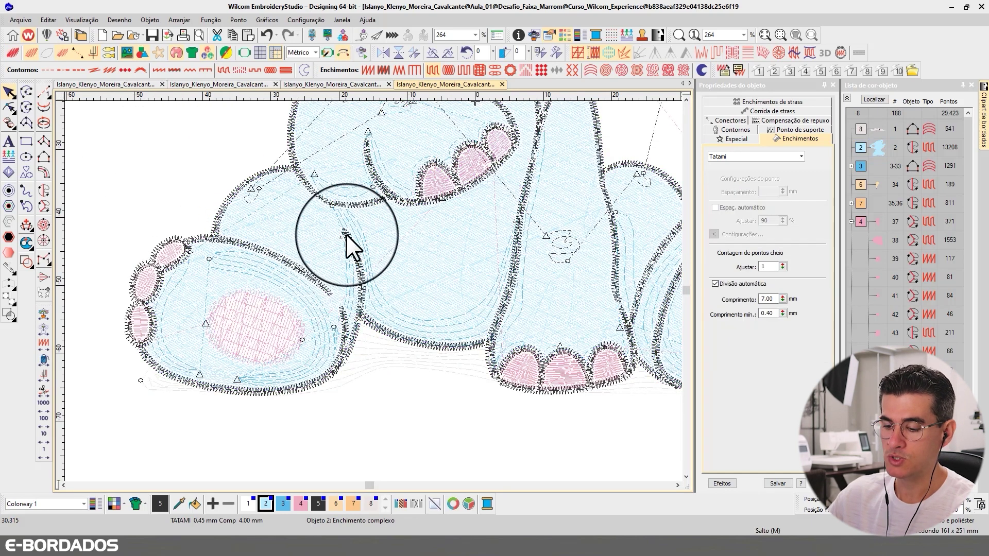
pyautogui.press('Escape')
pyautogui.press('t')
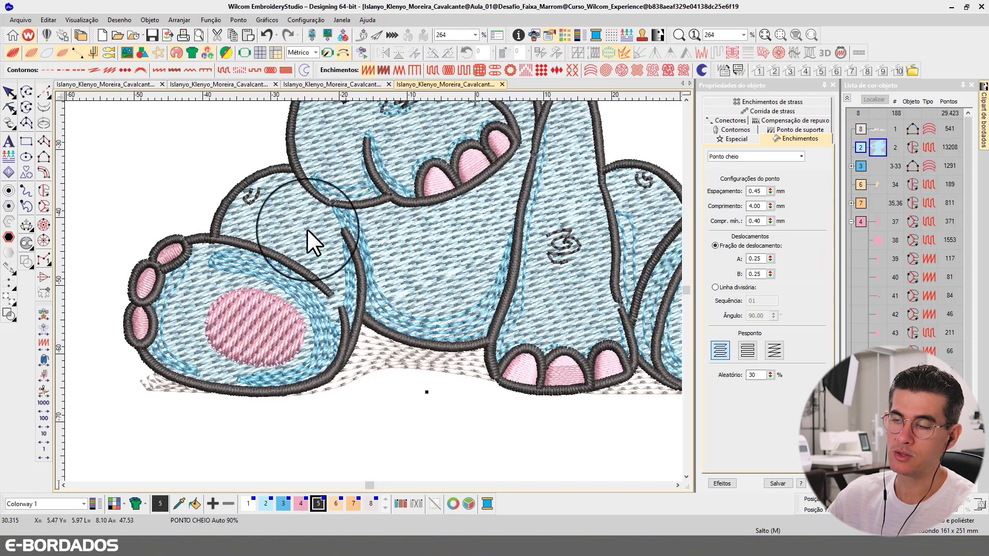
pyautogui.click(307, 230)
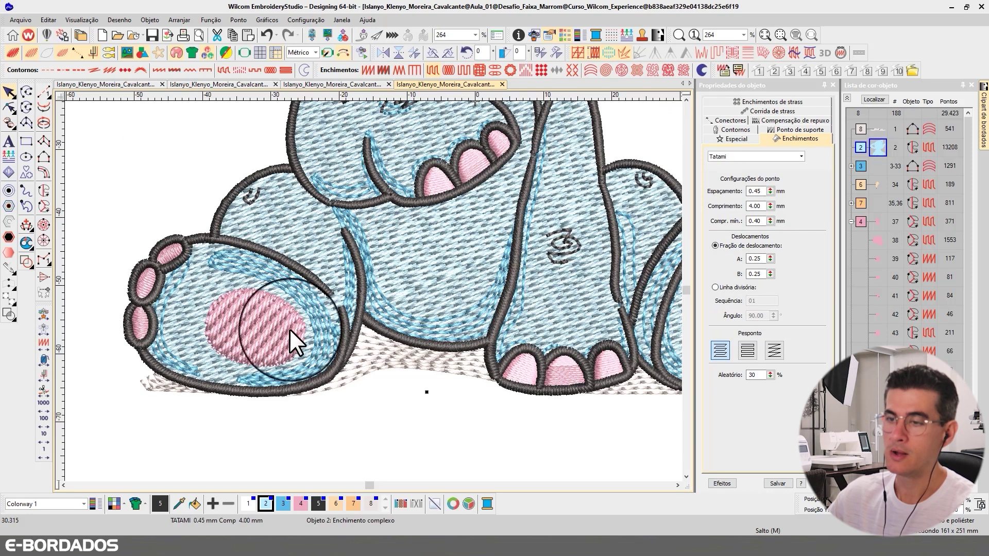
# - Compare the Tatami settings of both pink sole fills with the blue body fill, checking the stitches without realistic preview
pyautogui.moveTo(290, 331)
pyautogui.mouseDown()
pyautogui.moveTo(237, 335)
pyautogui.moveTo(263, 332)
pyautogui.moveTo(299, 368)
pyautogui.moveTo(241, 319)
pyautogui.moveTo(285, 313)
pyautogui.mouseUp()
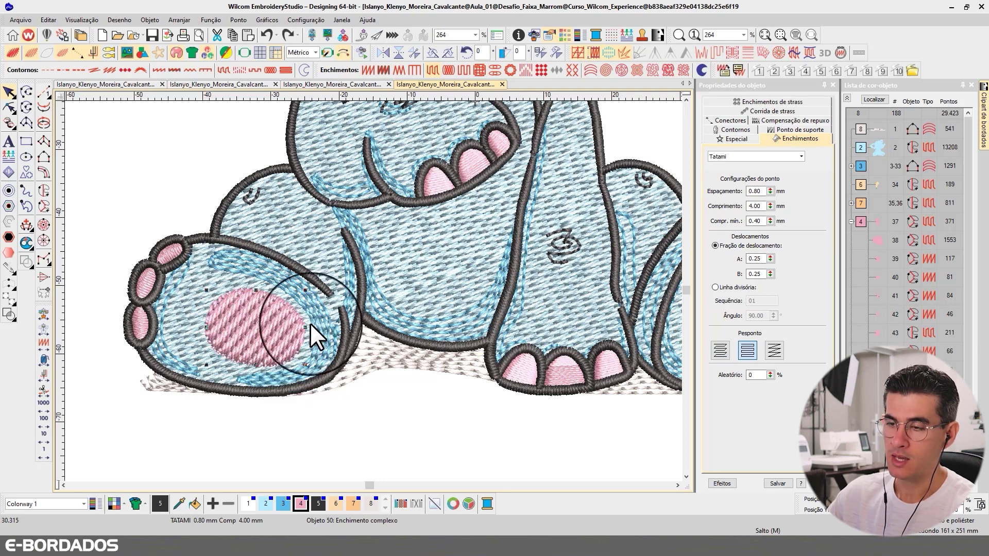
pyautogui.press('t')
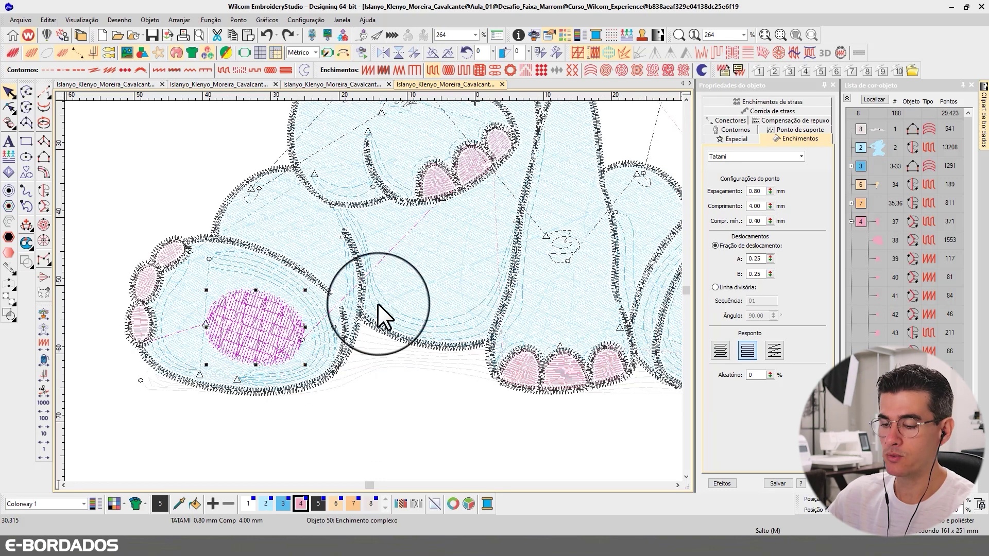
pyautogui.scroll(-2, 418, 271)
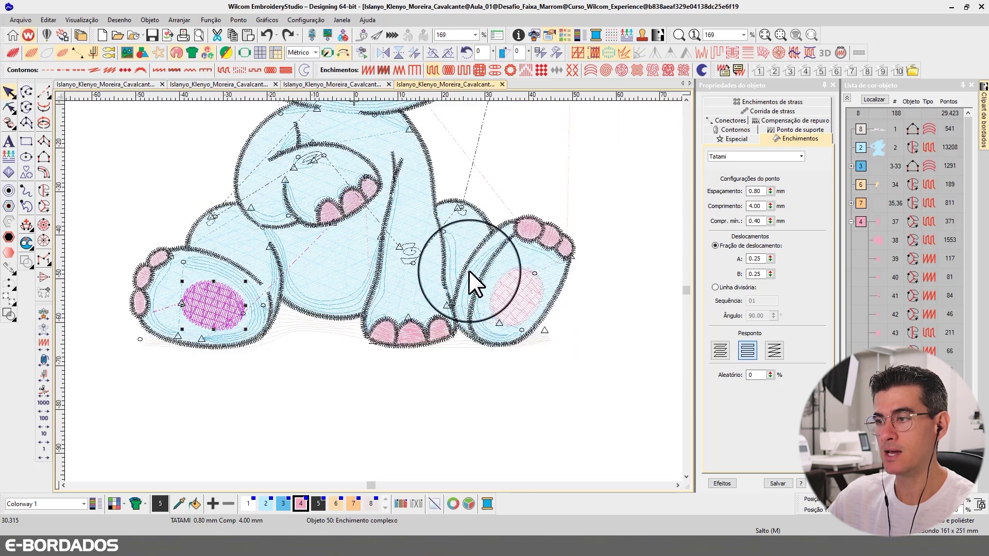
pyautogui.press('t')
pyautogui.click(488, 282)
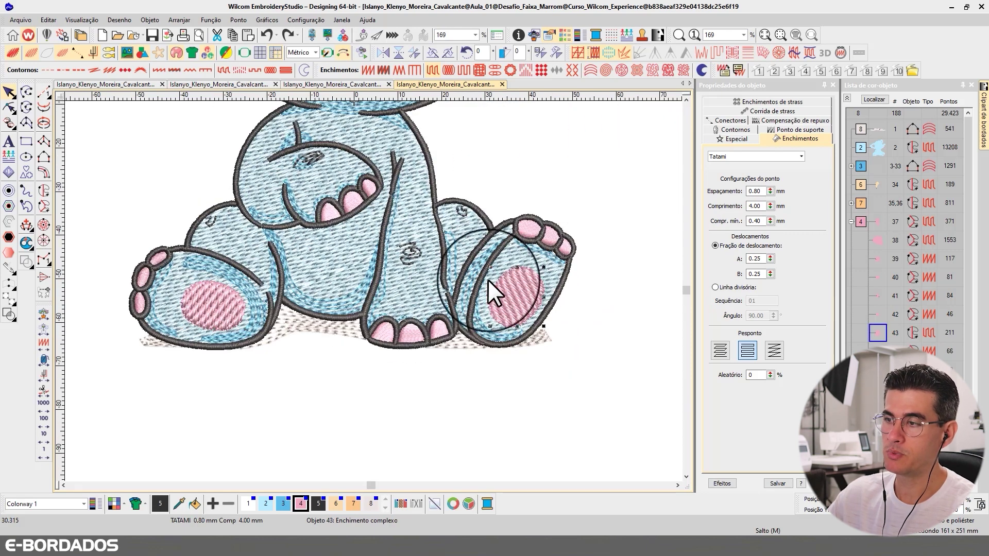
pyautogui.click(344, 245)
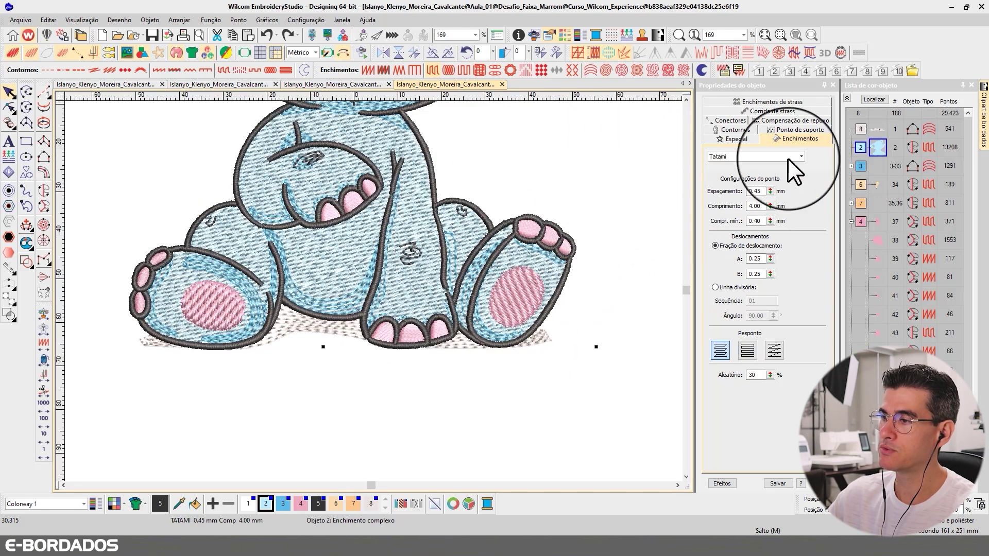
# - Try a Tatami stitch spacing of 0.45 mm on the pink fills of both soles, and undo the change
pyautogui.click(531, 295)
pyautogui.keyDown('ctrl'); pyautogui.click(222, 293); pyautogui.keyUp('ctrl')
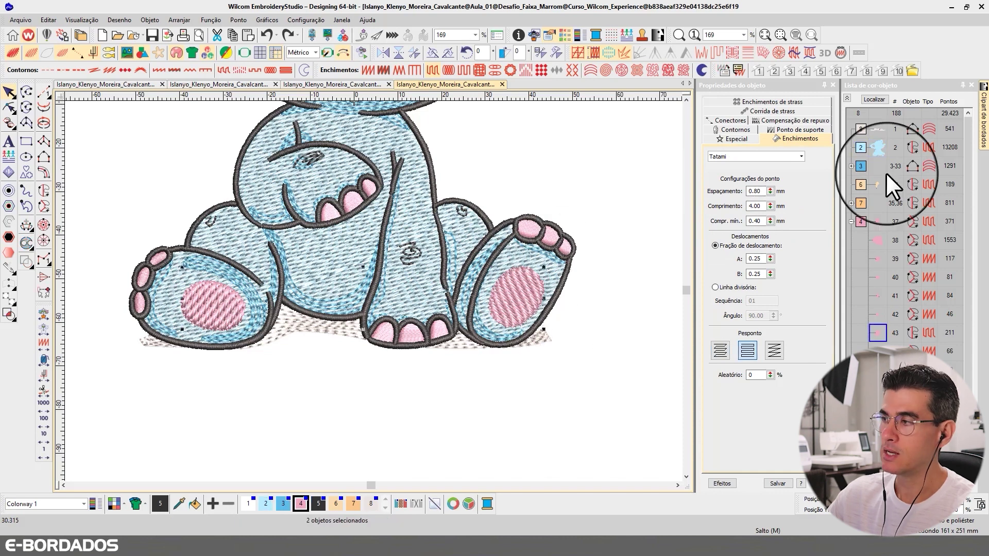
pyautogui.doubleClick(756, 191)
pyautogui.write('0.45')
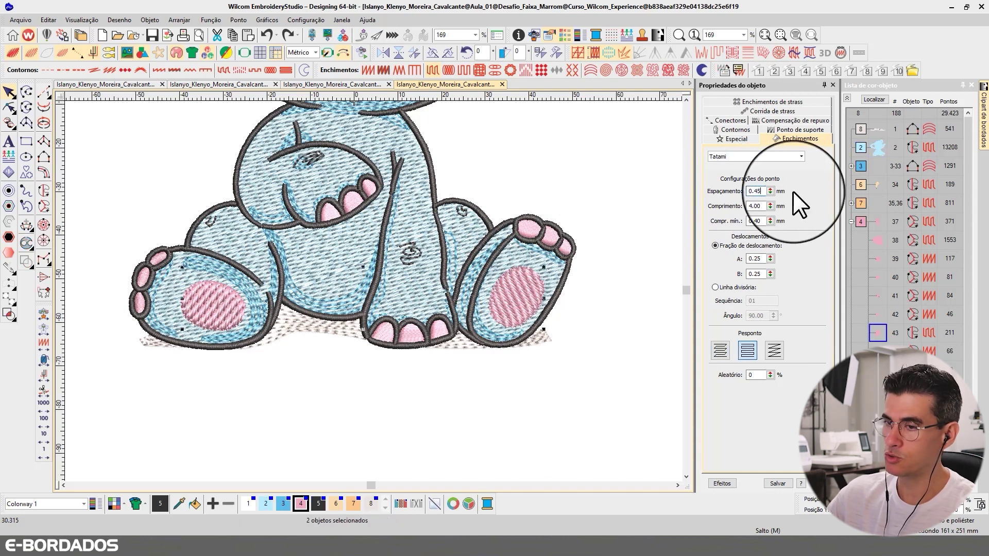
pyautogui.press('Return')
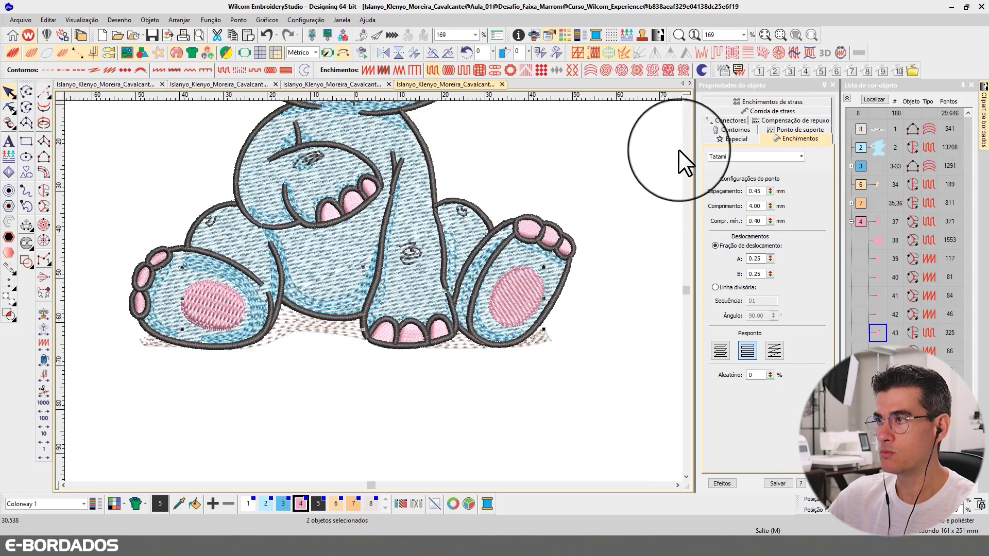
pyautogui.click(699, 98)
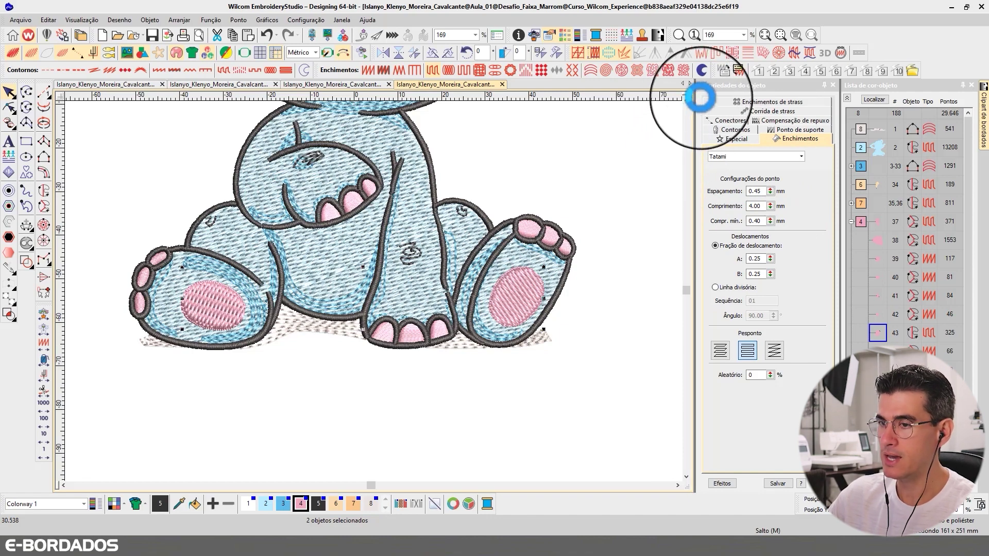
pyautogui.hotkey('ctrl', 'z')
# - Review the Tatami settings of the pink ear fills and the butterfly's lower wing without realistic preview
pyautogui.scroll(3, 689, 98)
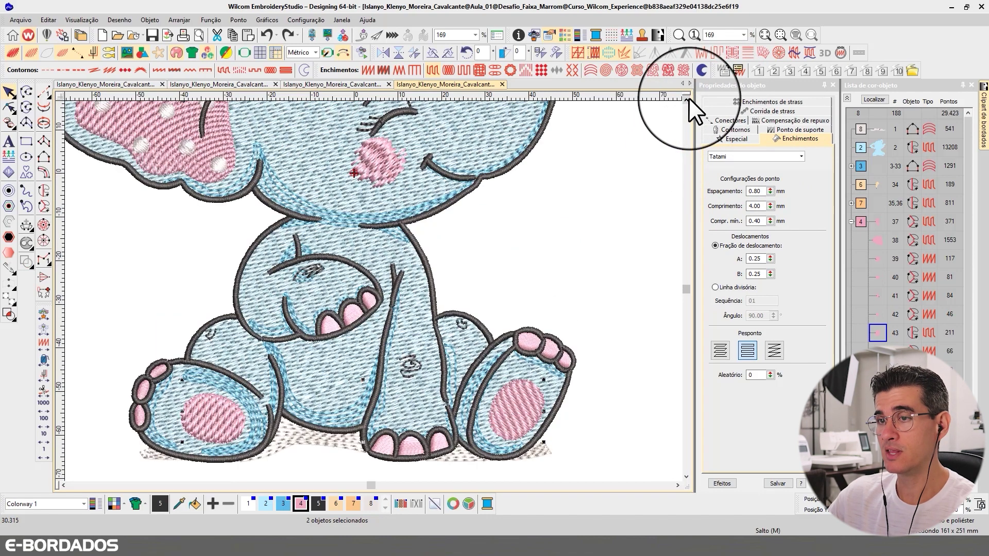
pyautogui.scroll(8, 688, 98)
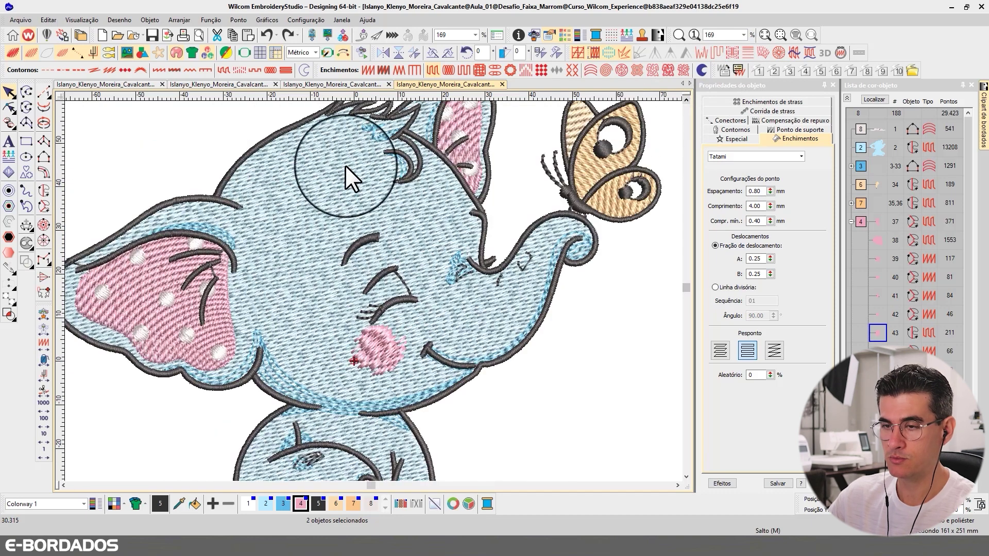
pyautogui.press('t')
pyautogui.click(159, 283)
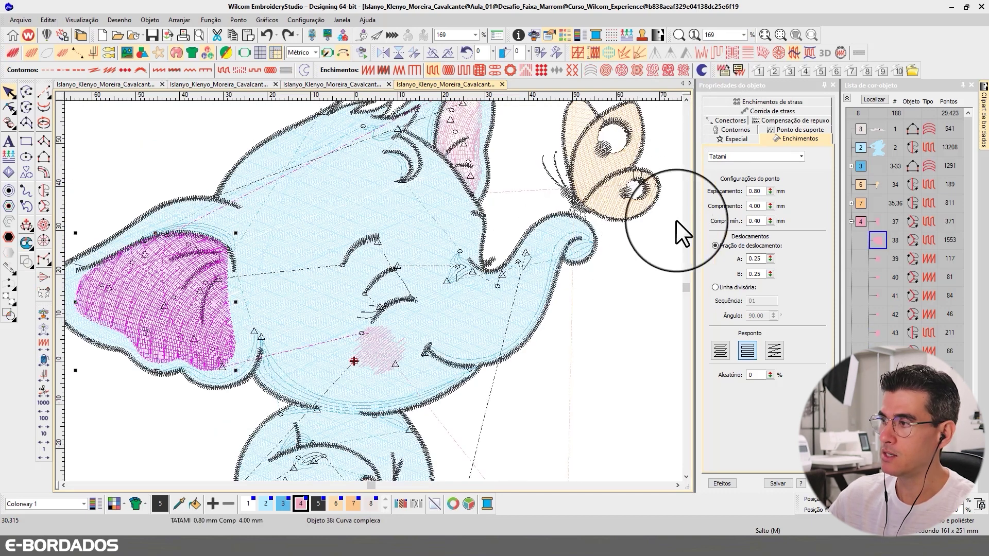
pyautogui.click(464, 116)
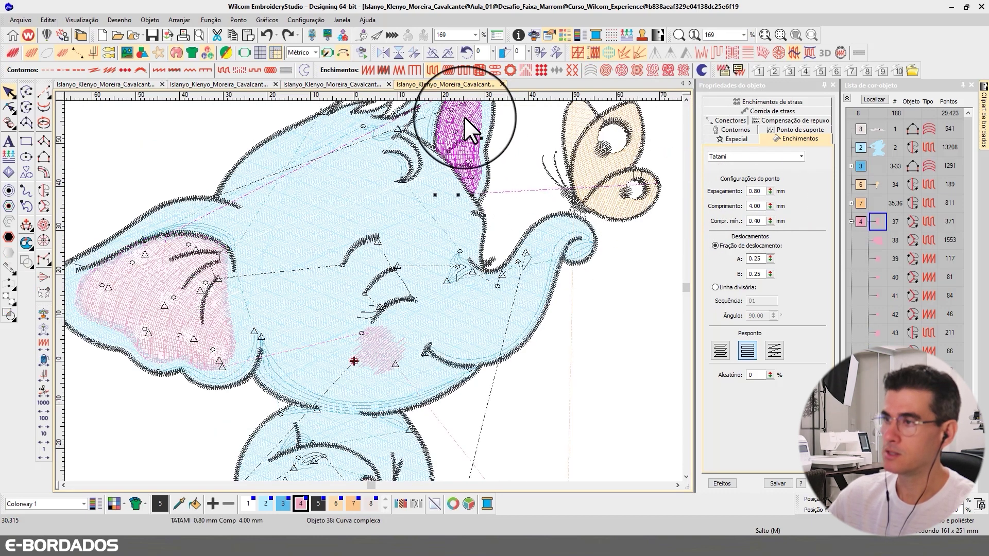
pyautogui.click(591, 171)
pyautogui.click(612, 192)
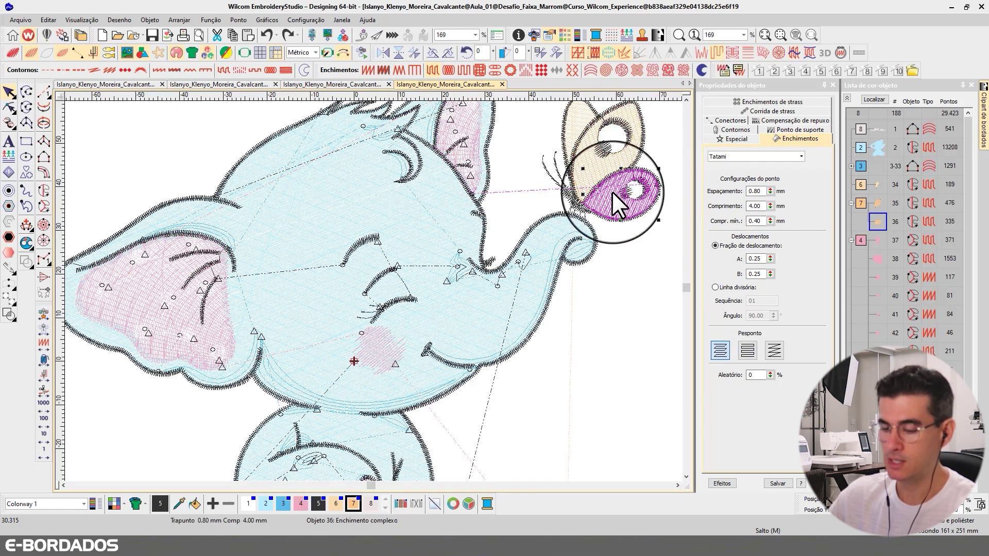
pyautogui.press('t')
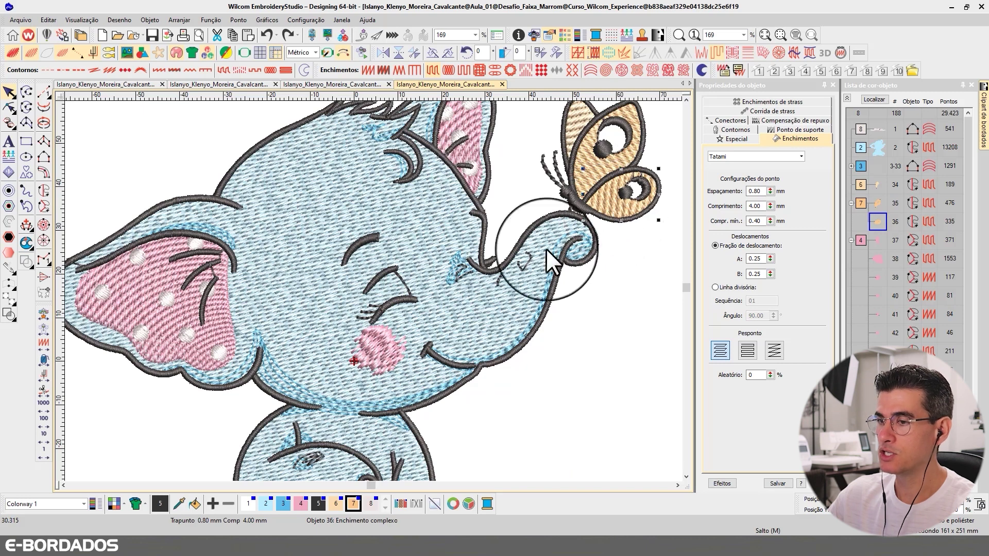
# - Compare the stitch spacing and Tatami settings of the large ear's pink fill with the blue body fill, and clear the selection
pyautogui.click(149, 290)
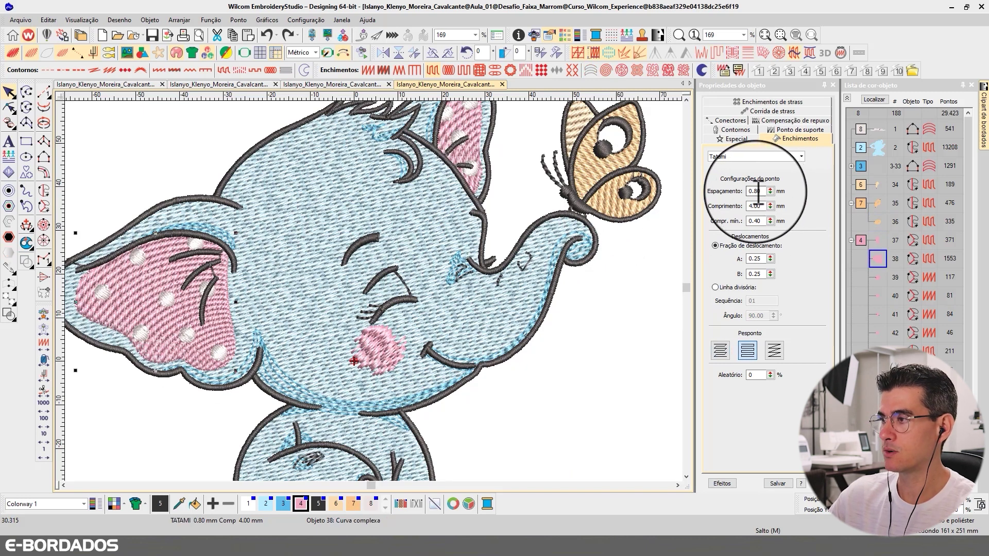
pyautogui.doubleClick(757, 191)
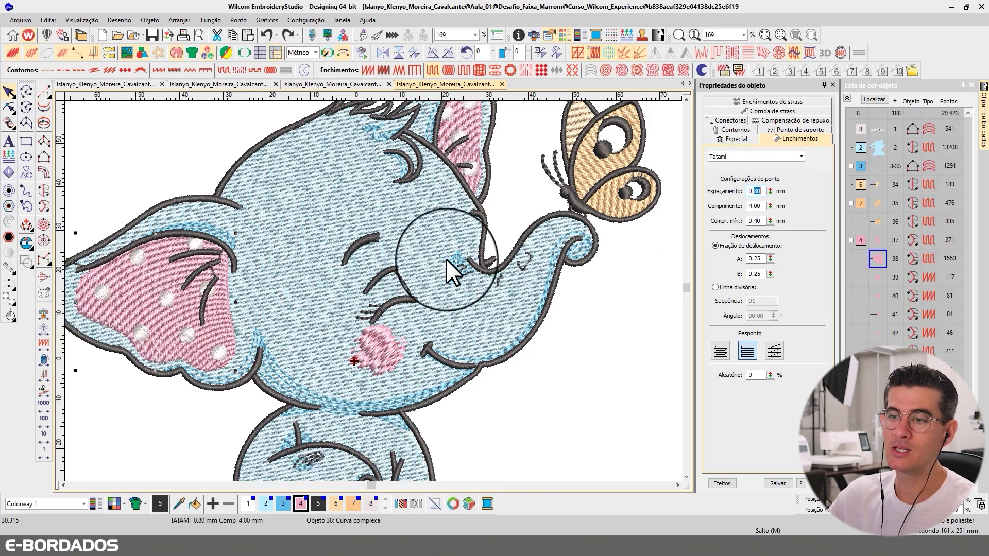
pyautogui.click(293, 198)
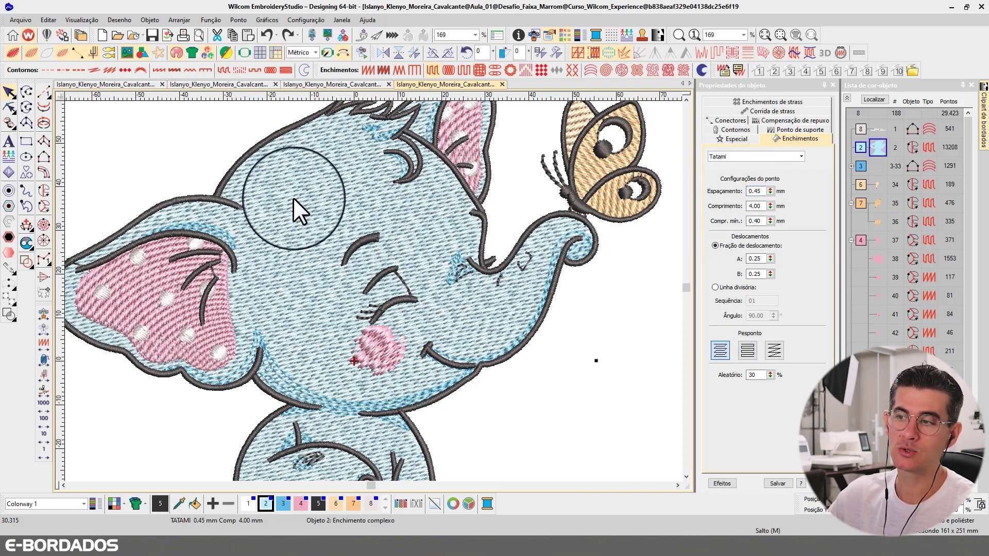
pyautogui.click(154, 290)
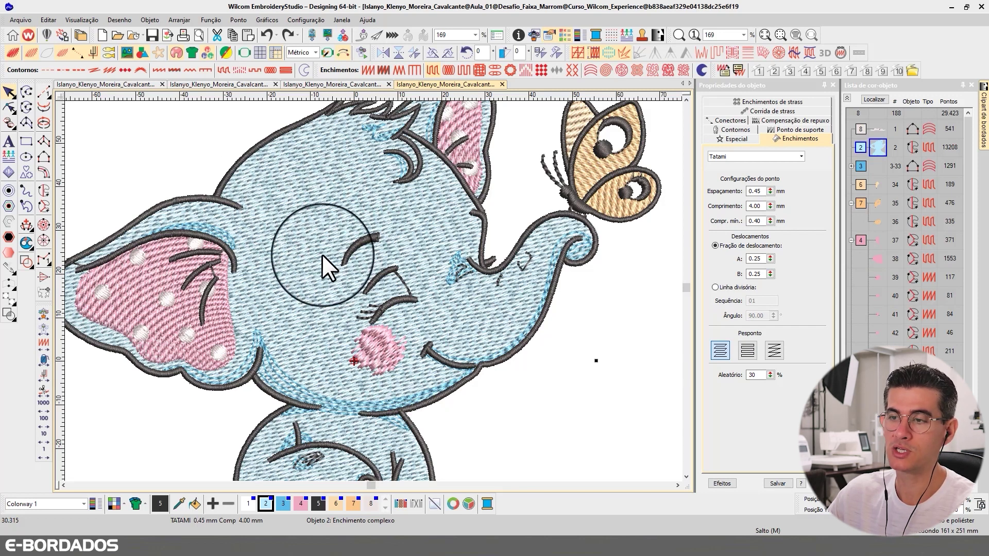
pyautogui.click(133, 294)
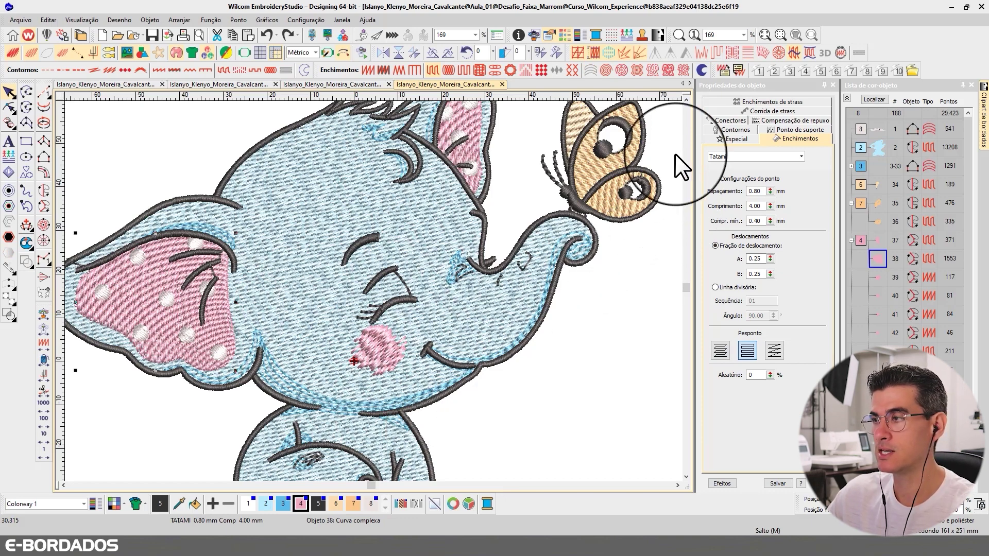
pyautogui.click(686, 99)
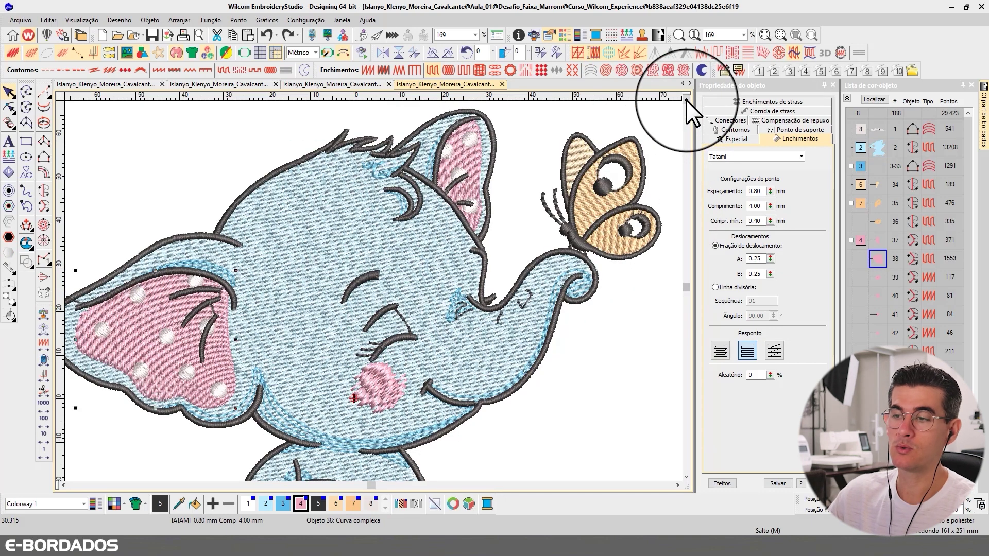
pyautogui.click(626, 323)
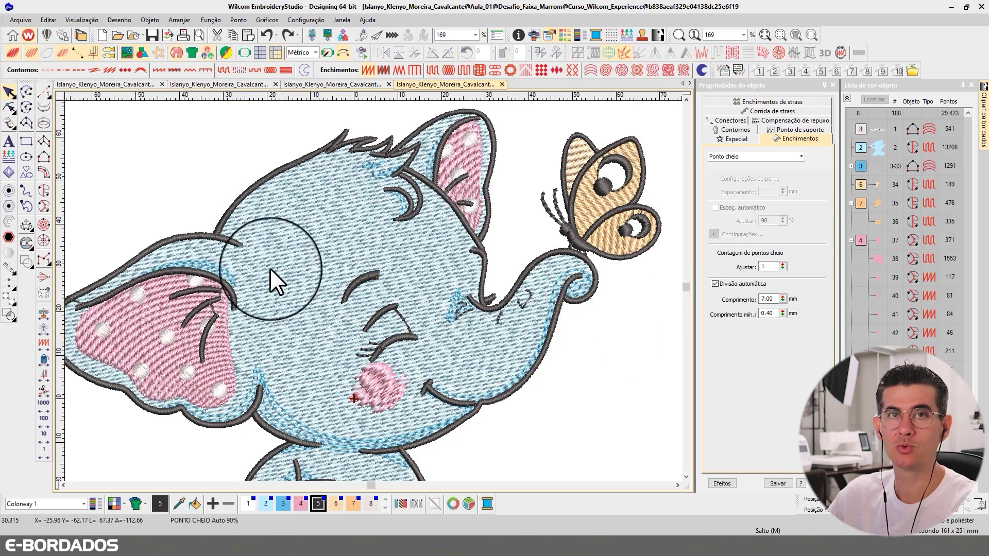
pyautogui.click(296, 263)
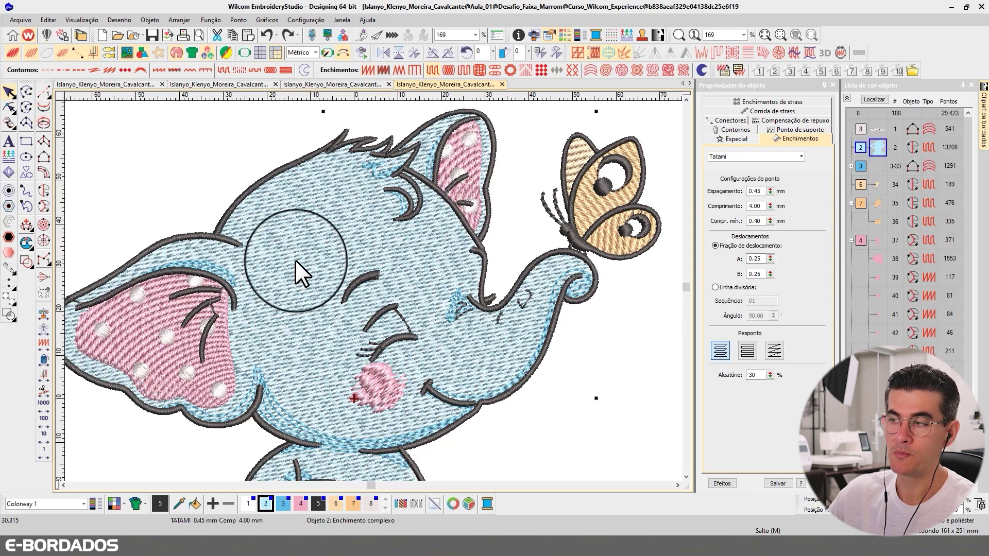
pyautogui.click(129, 319)
pyautogui.click(134, 316)
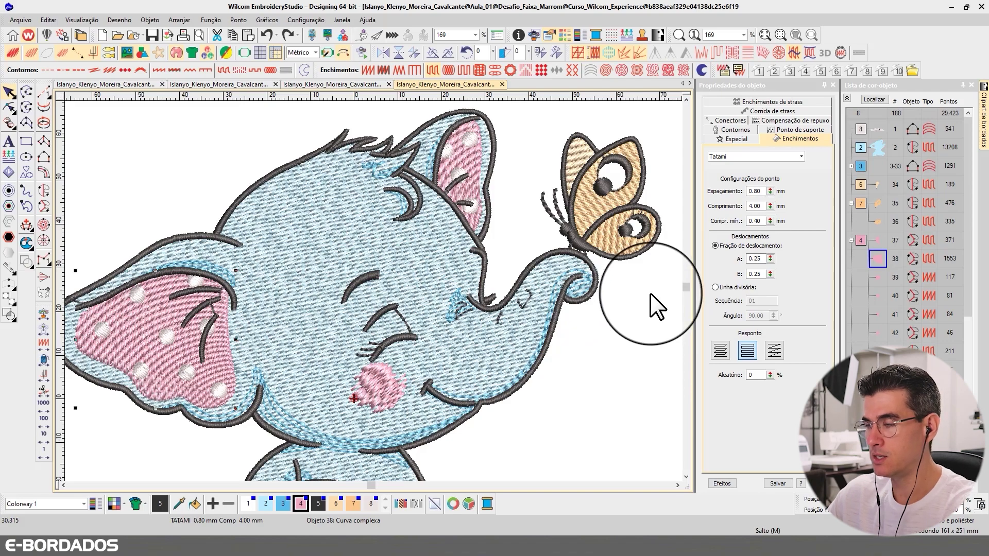
pyautogui.press('0')
pyautogui.click(625, 284)
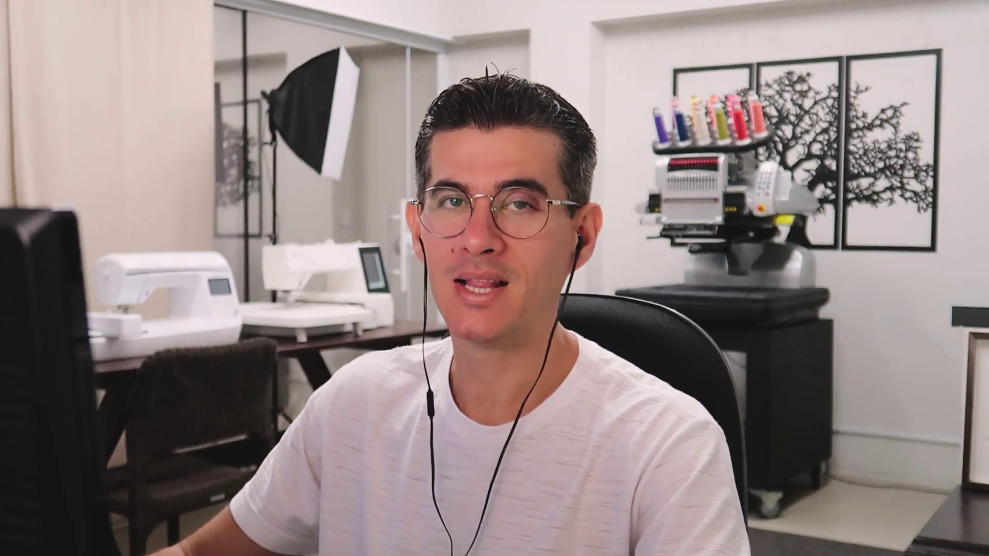